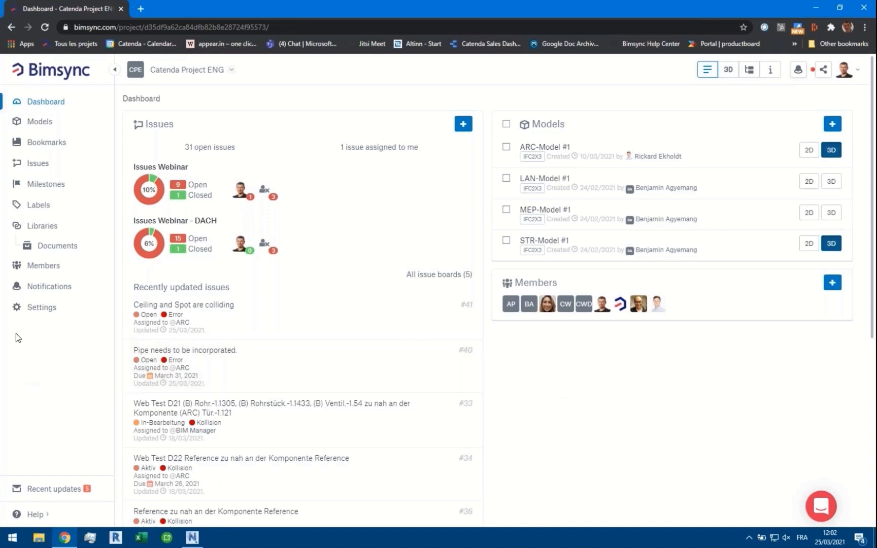
# Add MEP-Model to the 3D set and view it with the ARC and STR models in 3D.
pyautogui.click(41, 123)
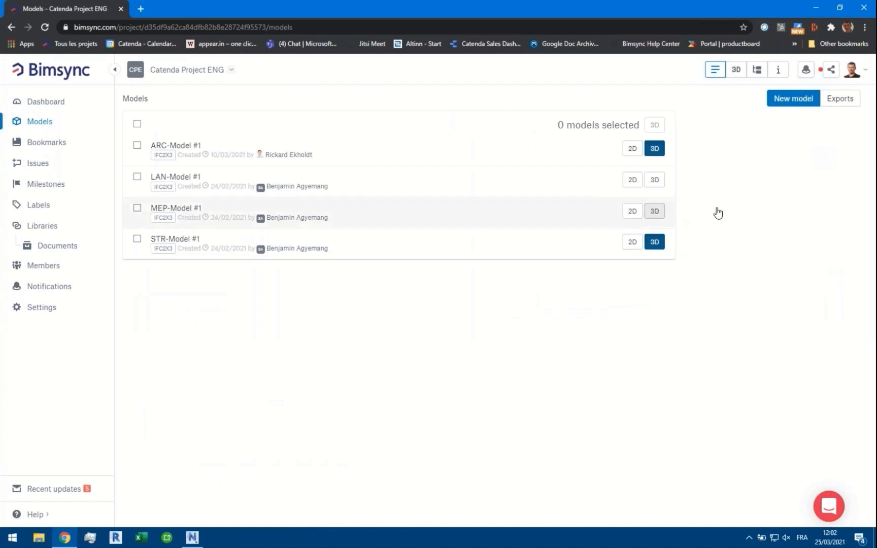
pyautogui.click(736, 71)
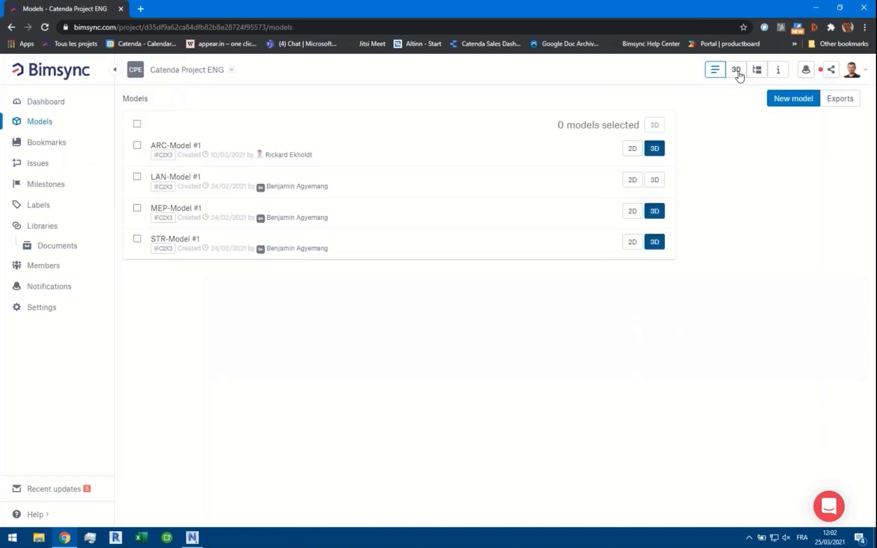
pyautogui.click(736, 71)
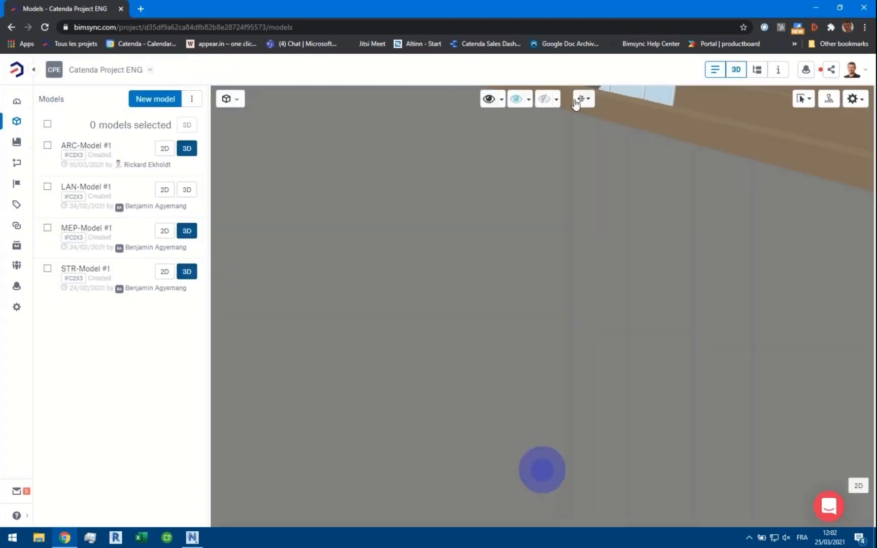
# Return to the Home viewpoint and orbit to face the building's side.
pyautogui.click(582, 99)
pyautogui.click(536, 136)
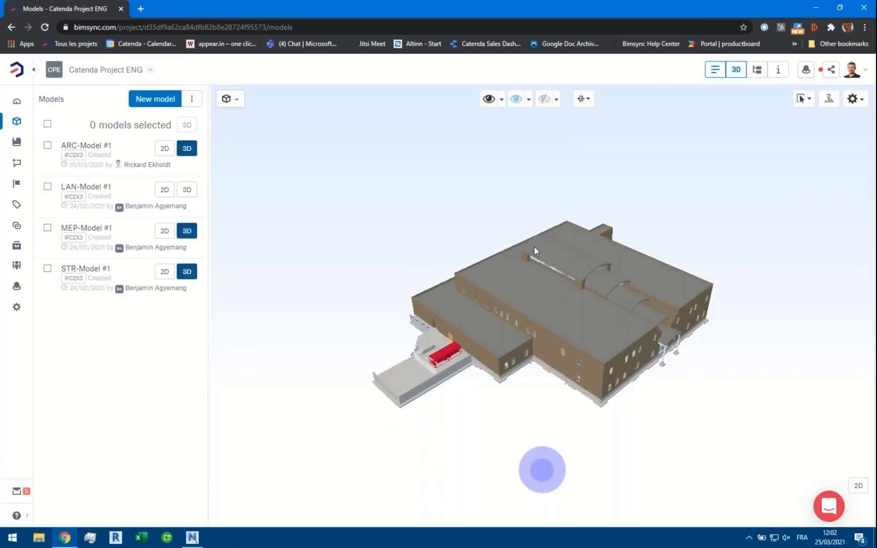
pyautogui.moveTo(566, 411); pyautogui.dragTo(459, 363)
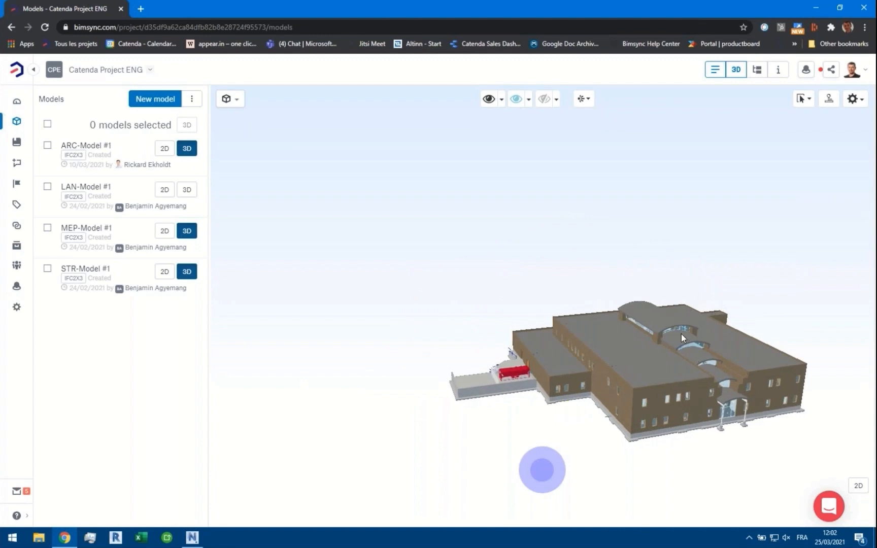
pyautogui.moveTo(631, 306); pyautogui.dragTo(610, 265, button='middle')
pyautogui.scroll(5, 563, 302)
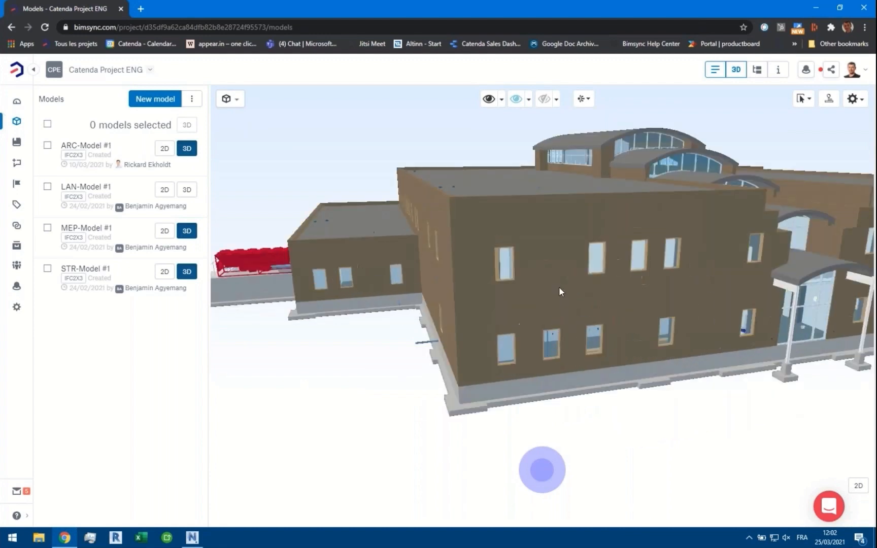
pyautogui.scroll(-5, 558, 287)
# Add a clipping plane at the exterior insulated wall to inspect the interior ducts.
pyautogui.click(563, 259)
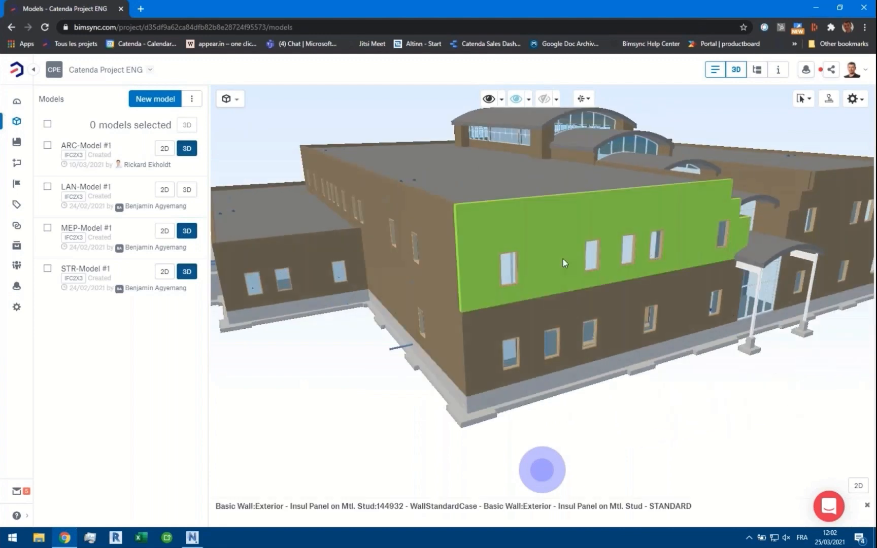
pyautogui.rightClick(562, 259)
pyautogui.click(534, 454)
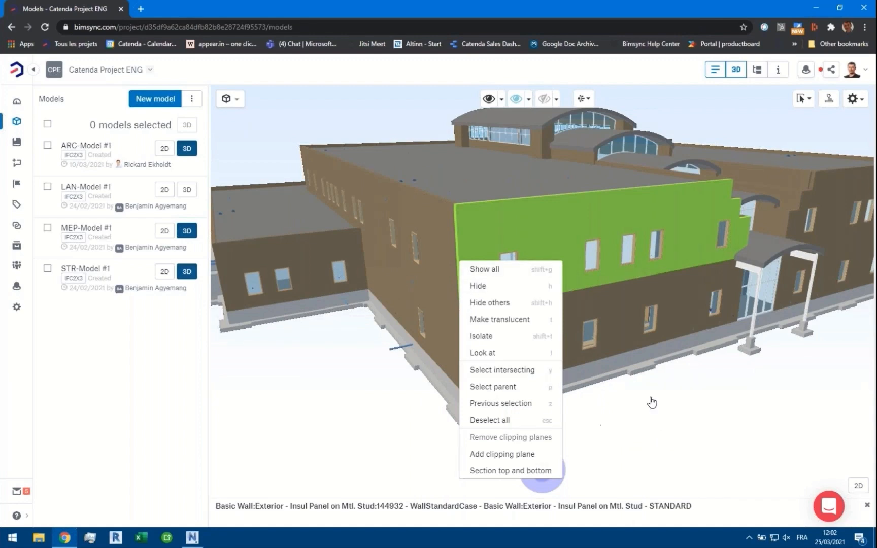
pyautogui.scroll(5, 566, 381)
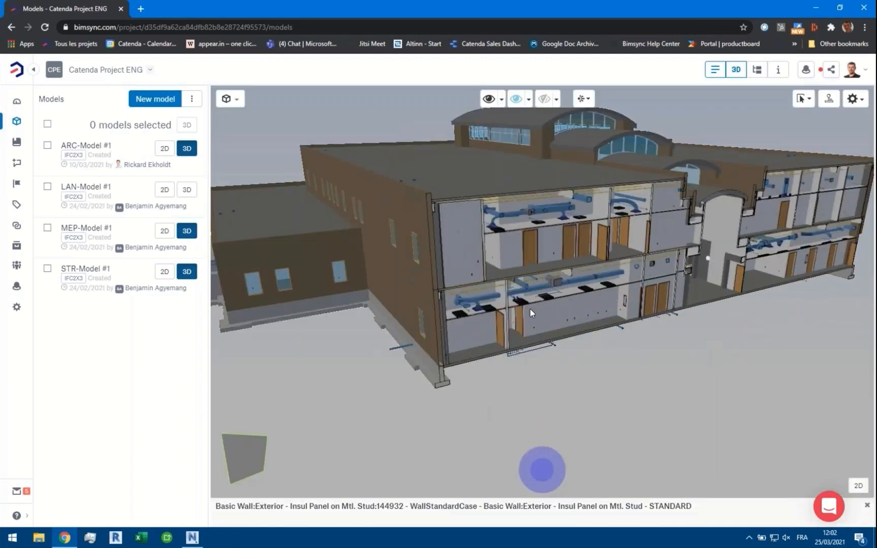
pyautogui.click(525, 293)
pyautogui.scroll(8, 525, 293)
pyautogui.scroll(-4, 511, 271)
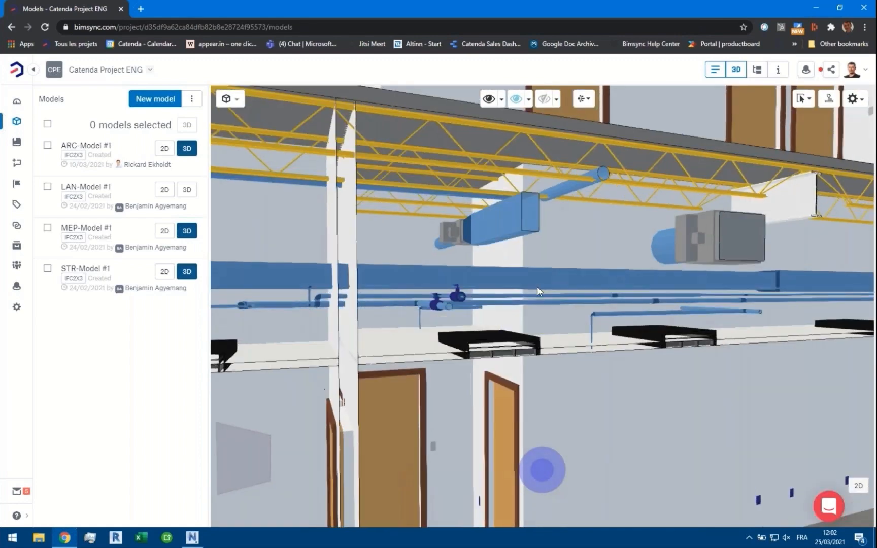
pyautogui.scroll(-5, 567, 275)
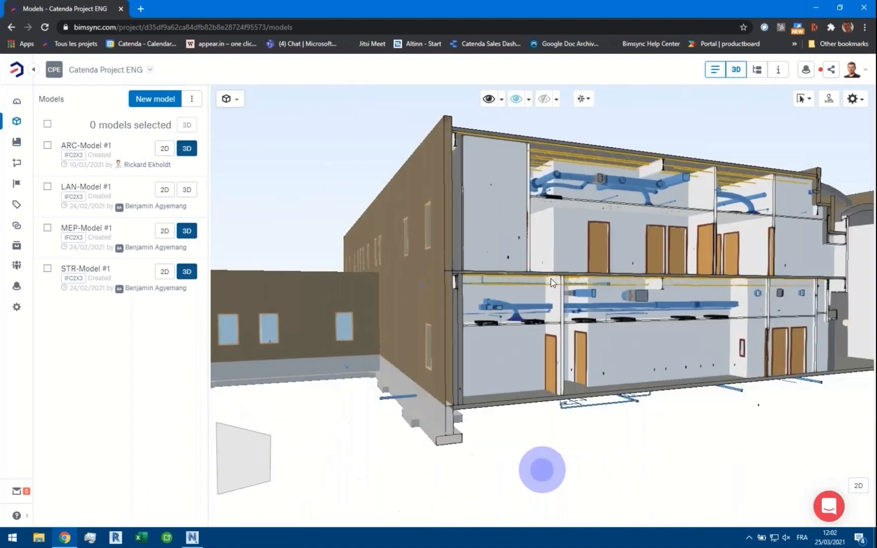
# Remove the clipping planes and open the Documents library.
pyautogui.rightClick(265, 178)
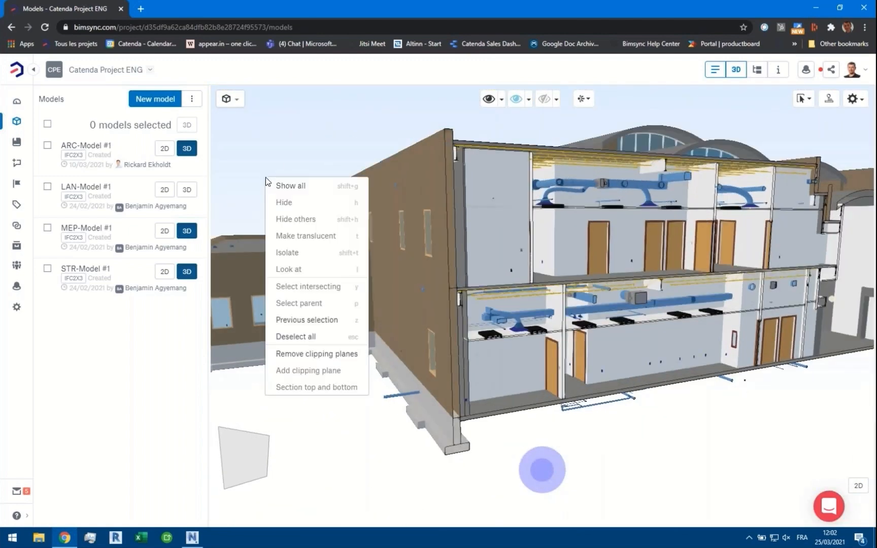
pyautogui.click(320, 362)
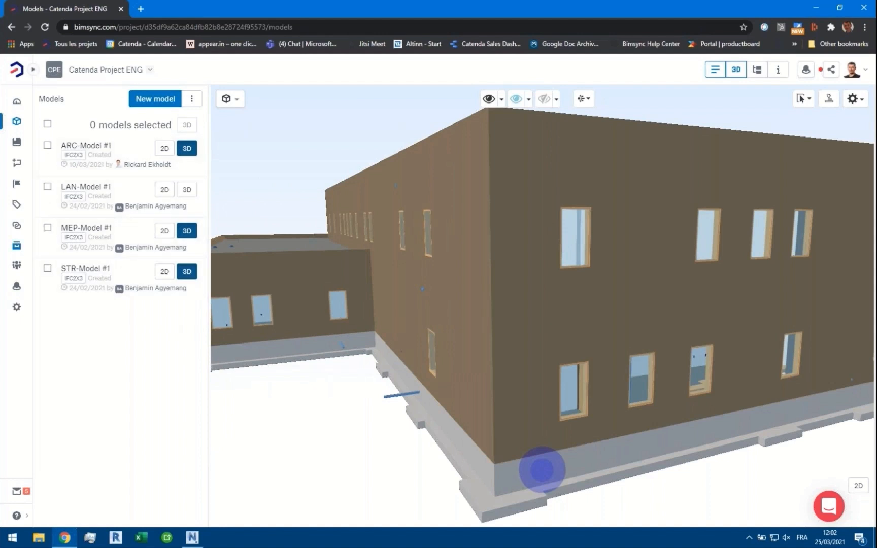
pyautogui.click(17, 245)
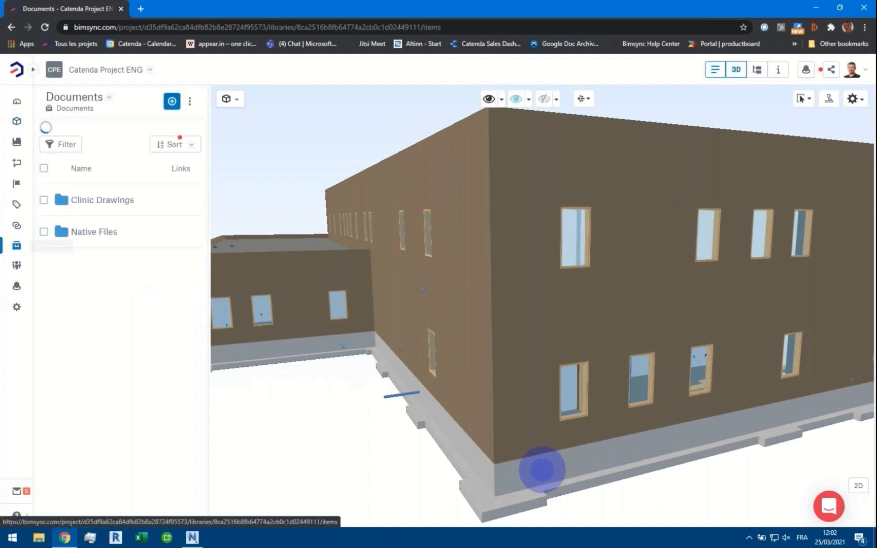
# Close the 3D viewer, browse the Clinic Drawings subfolders, then go to the Webinar - Navisworks issues.
pyautogui.click(734, 73)
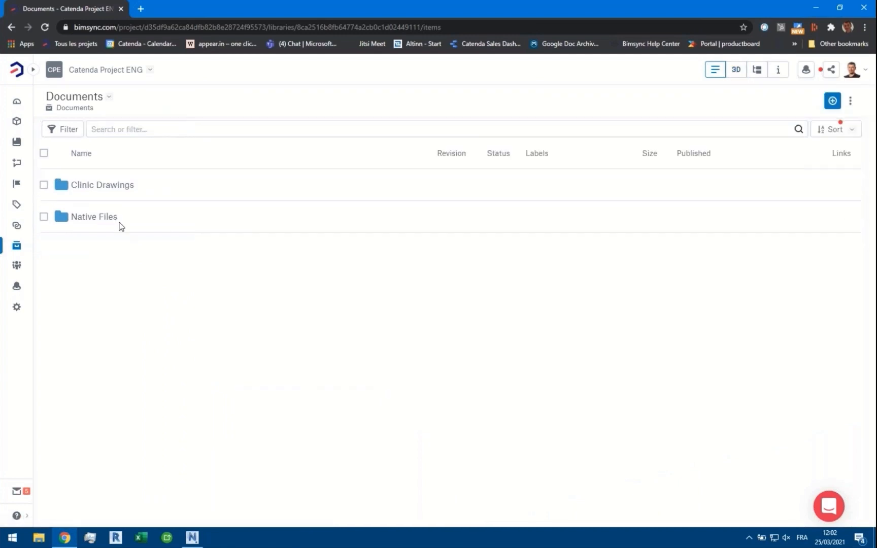
pyautogui.click(107, 186)
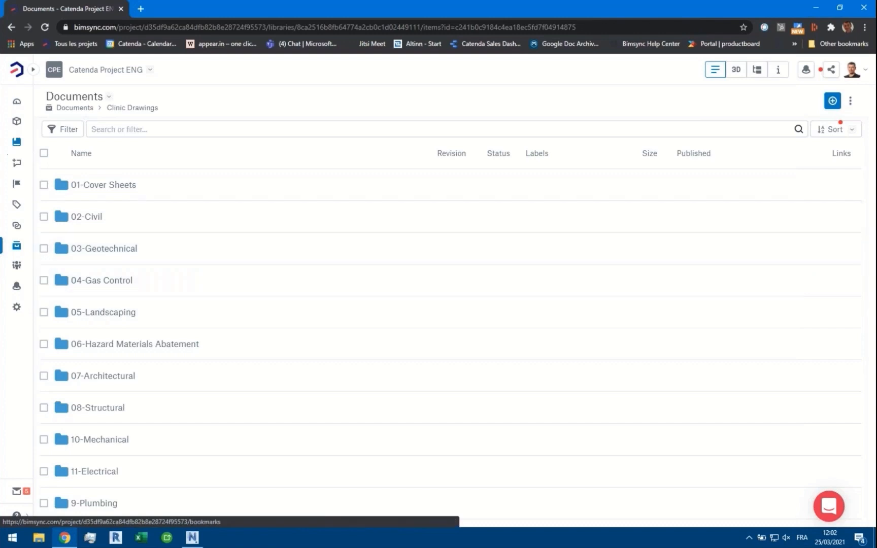
pyautogui.click(16, 164)
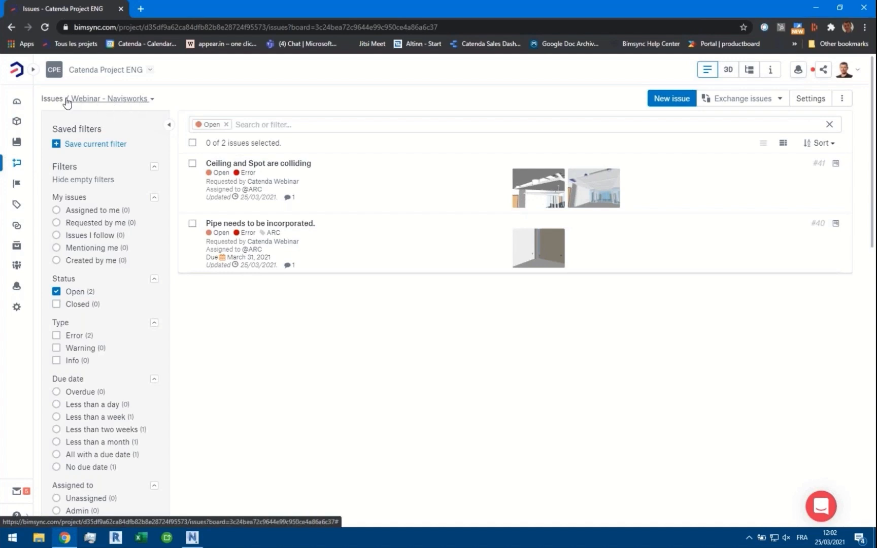
# Expand the sidebar and switch to the empty Navisworks - Clash Detection board.
pyautogui.click(33, 69)
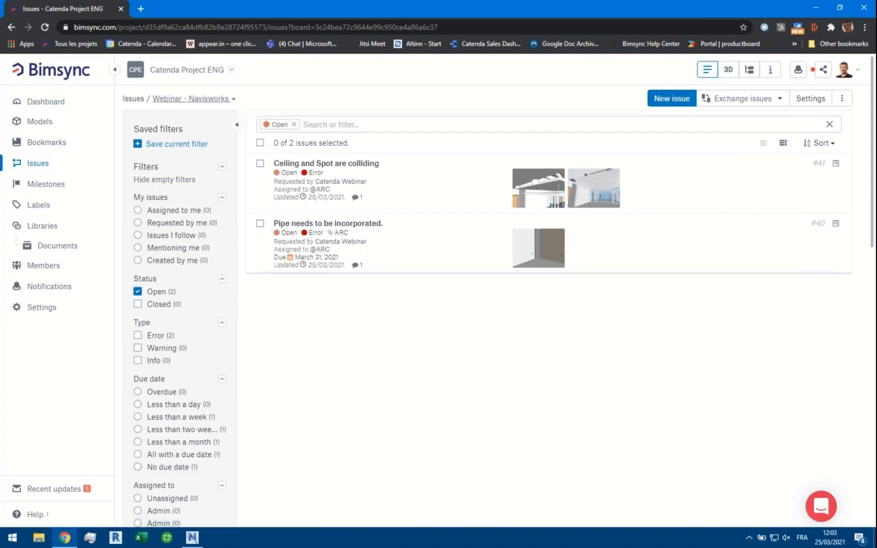
pyautogui.click(231, 98)
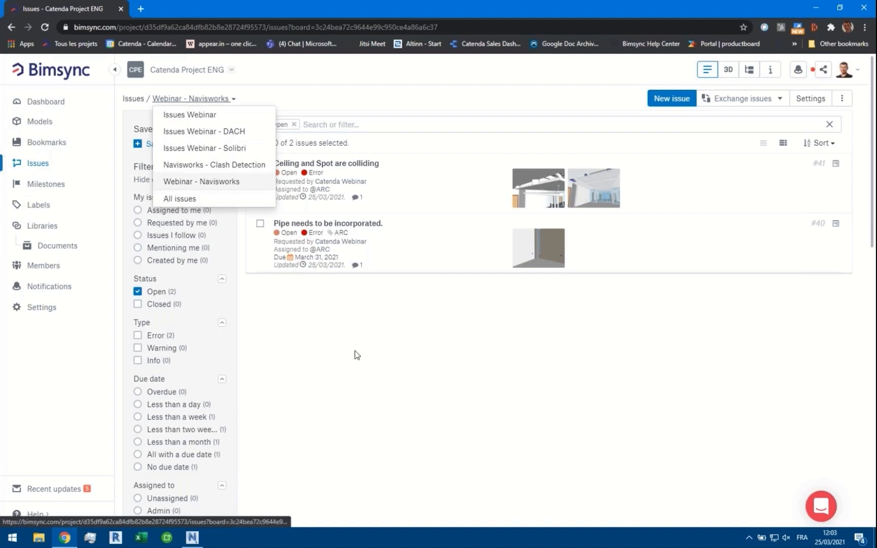
pyautogui.click(235, 166)
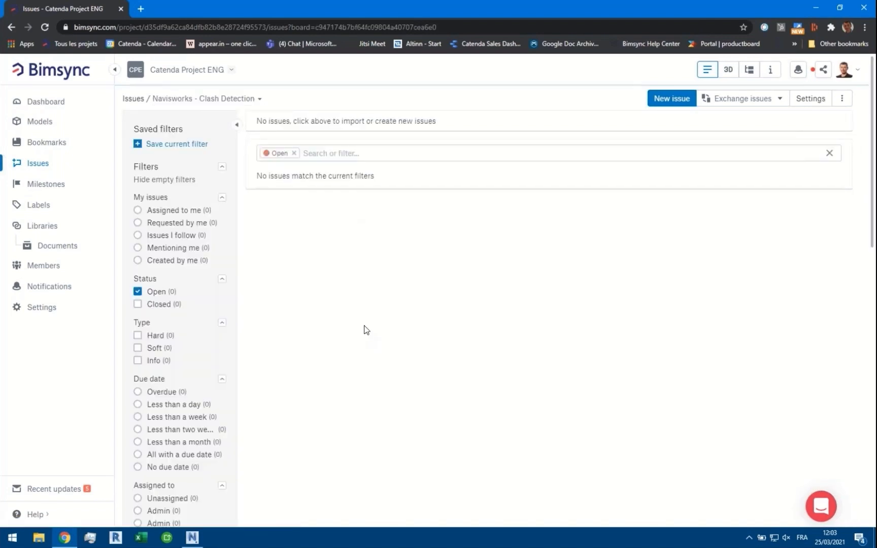
# Switch back to the Webinar - Navisworks board and open issue #40, 'Pipe needs to be incorporated.'.
pyautogui.click(236, 101)
pyautogui.click(227, 181)
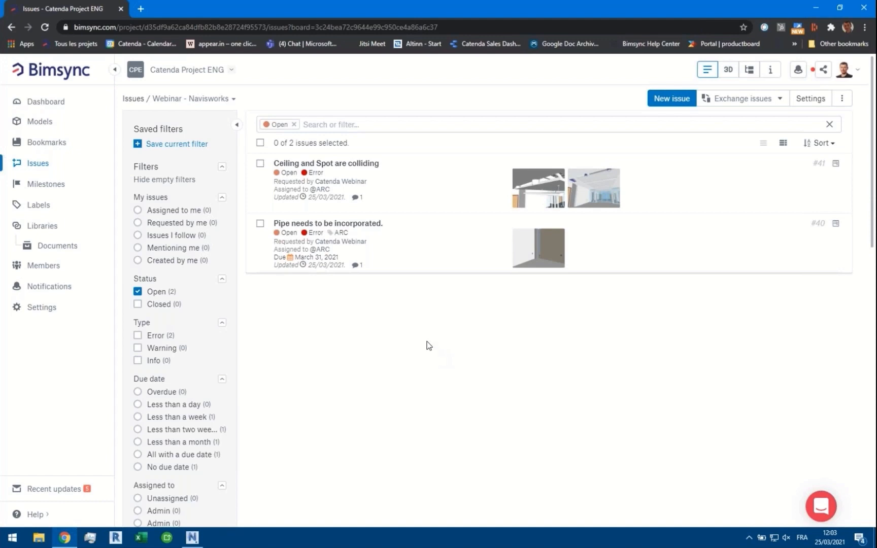
pyautogui.click(390, 252)
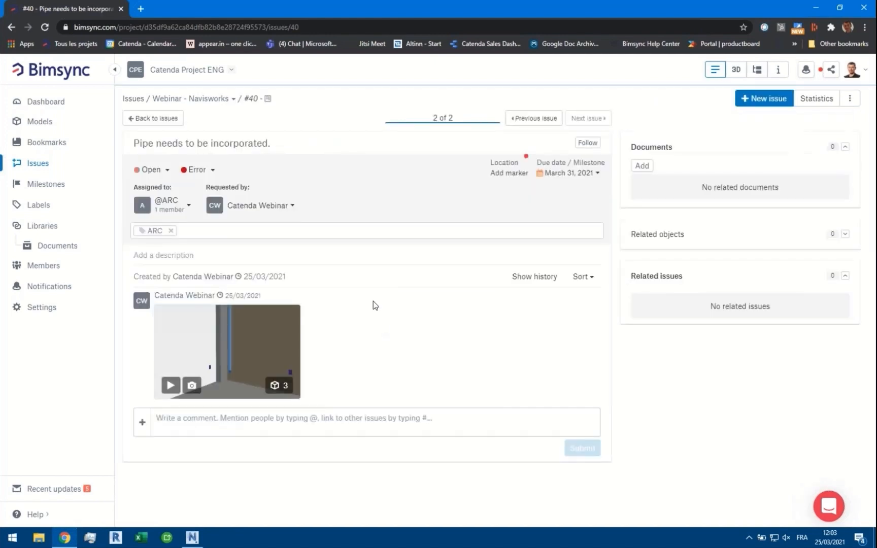
# Enlarge issue #40's viewpoint image, then open the viewpoint in 3D and move toward the pipe.
pyautogui.moveTo(226, 349)
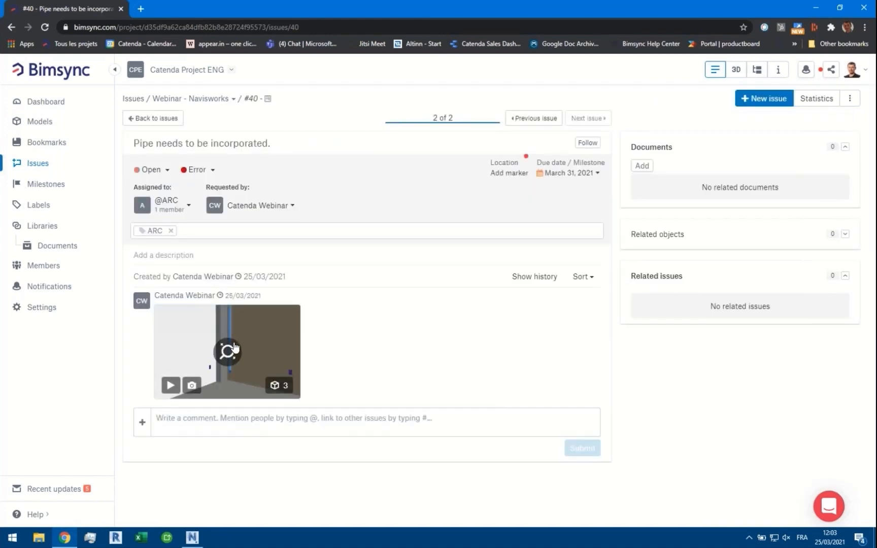
pyautogui.click(227, 351)
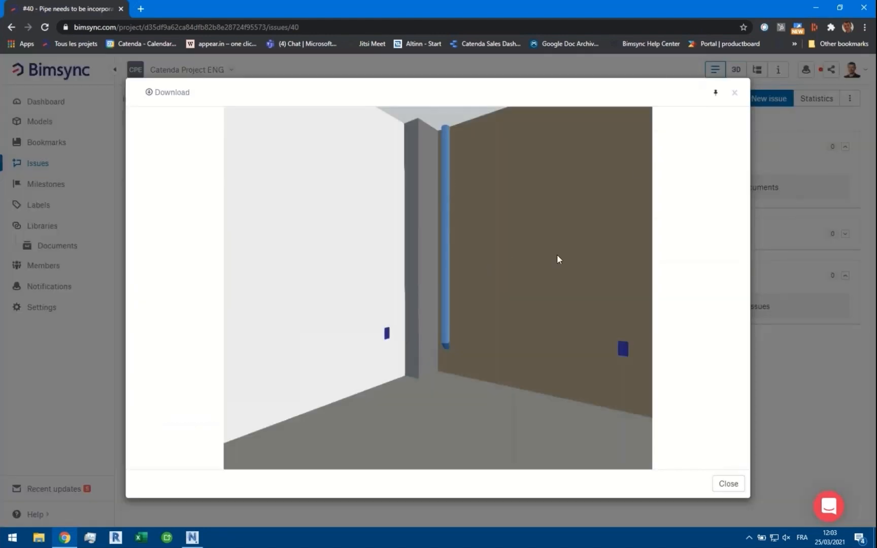
pyautogui.click(734, 93)
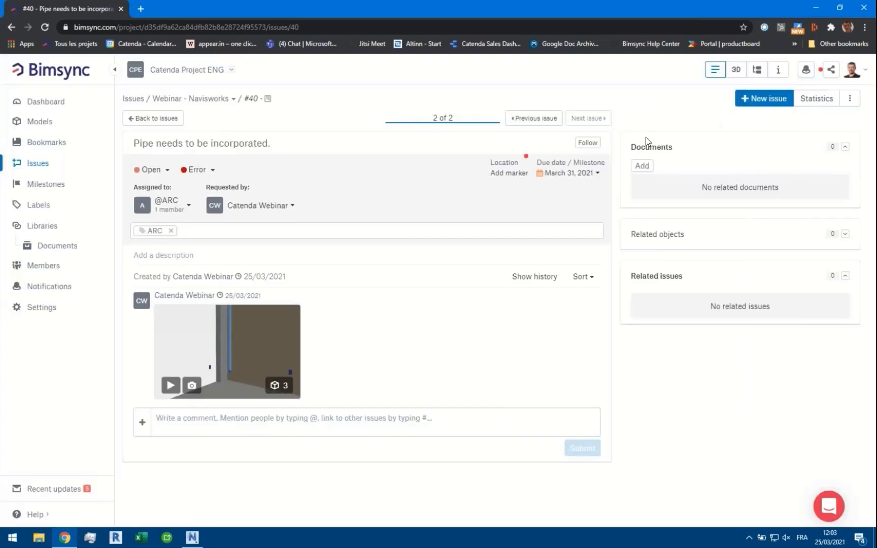
pyautogui.click(172, 385)
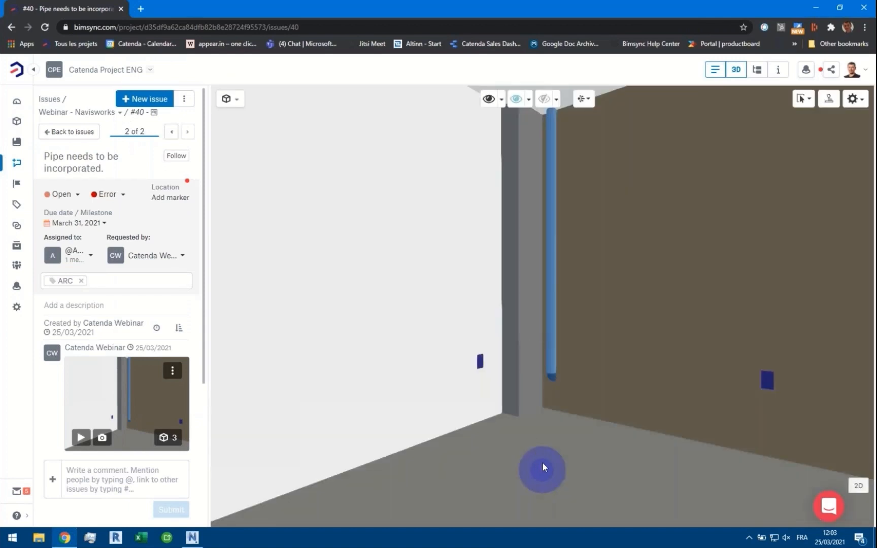
pyautogui.moveTo(543, 466); pyautogui.dragTo(533, 426)
pyautogui.click(508, 379)
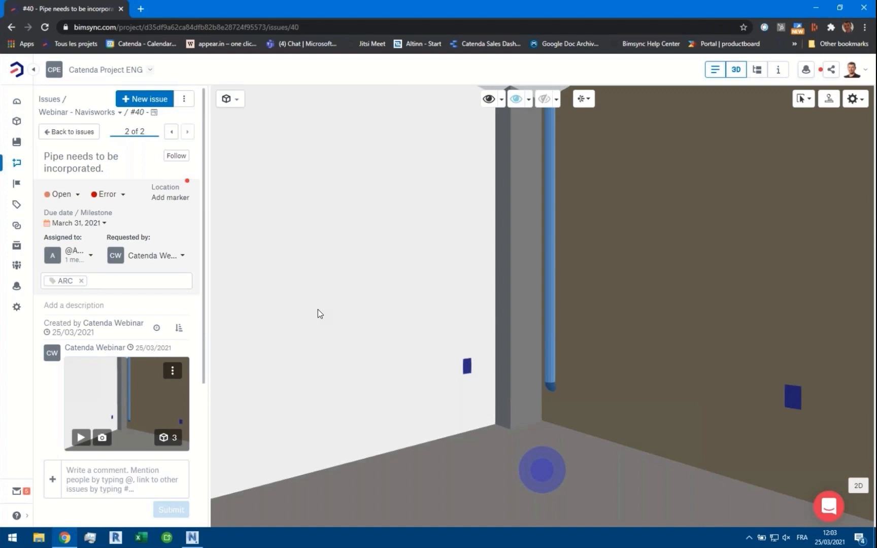
# Close the 3D view, return to the issue list, and bring the Navisworks clinic model forward.
pyautogui.click(736, 71)
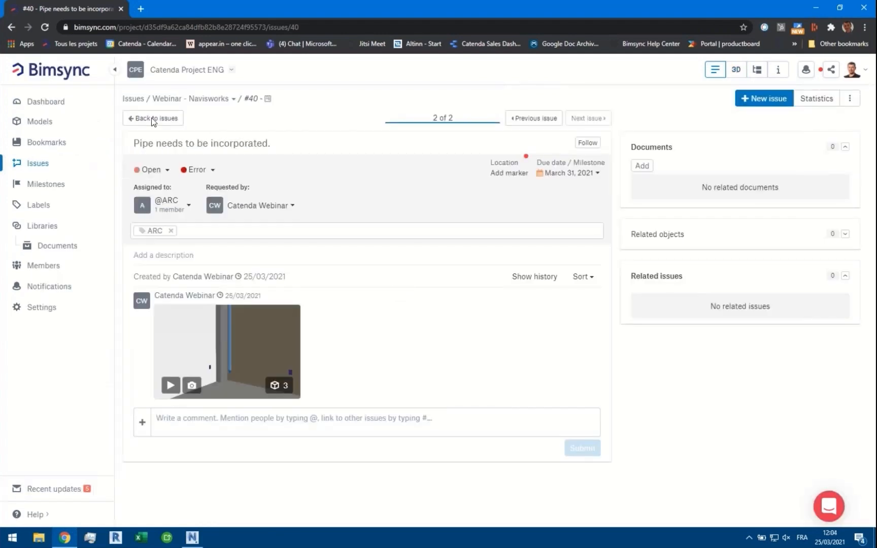
pyautogui.click(153, 120)
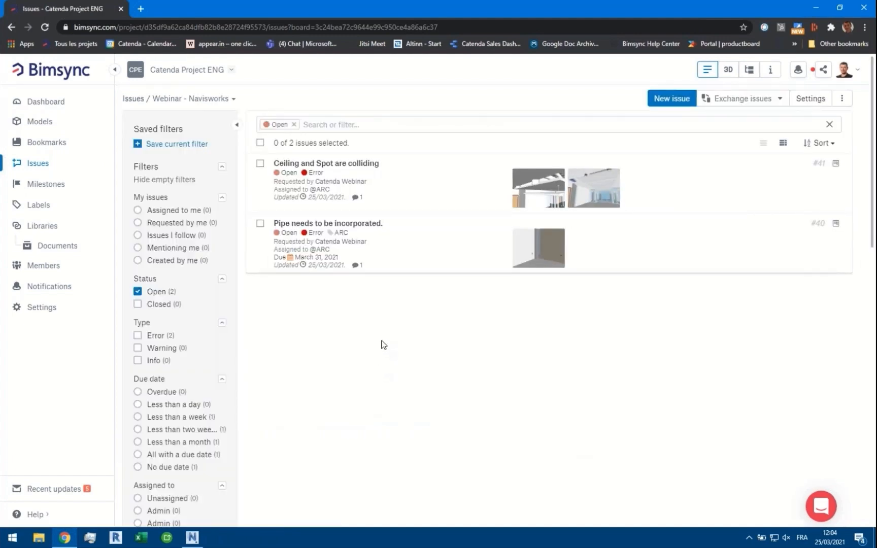
pyautogui.click(192, 538)
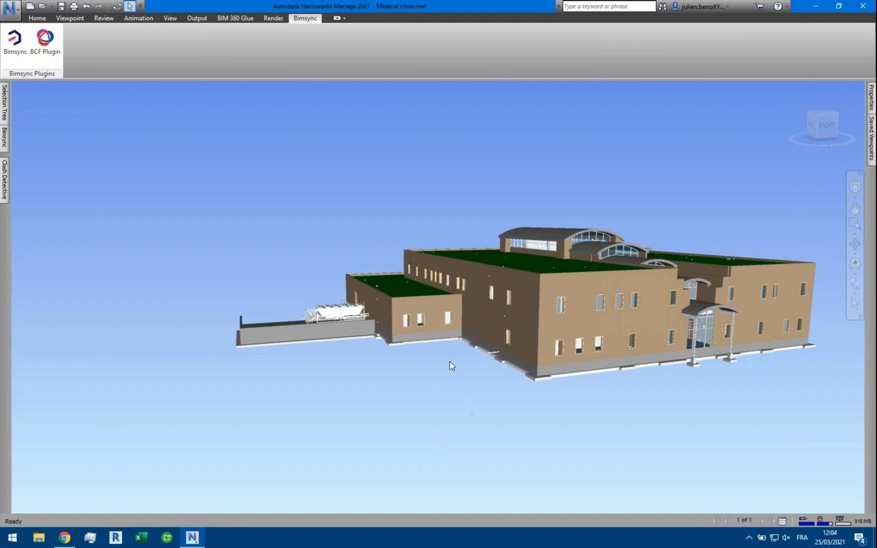
pyautogui.moveTo(4, 117)
pyautogui.click(64, 538)
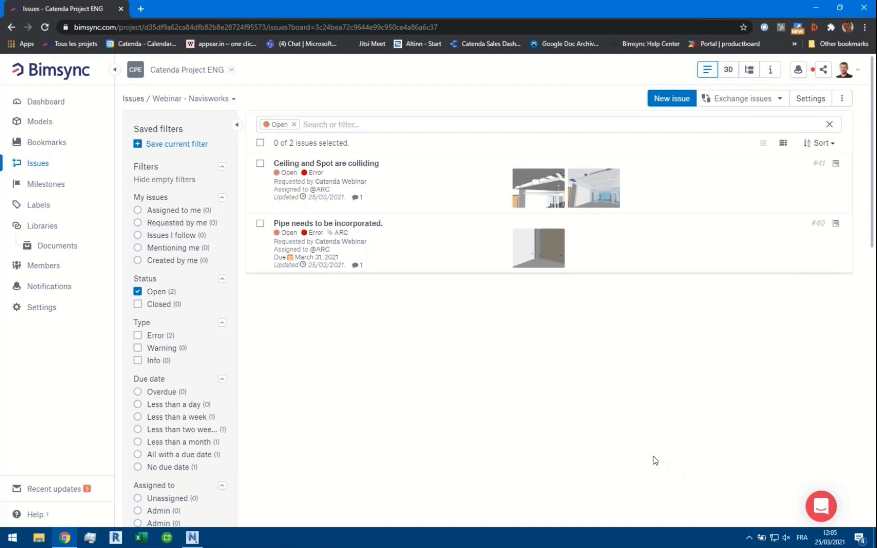
pyautogui.click(192, 538)
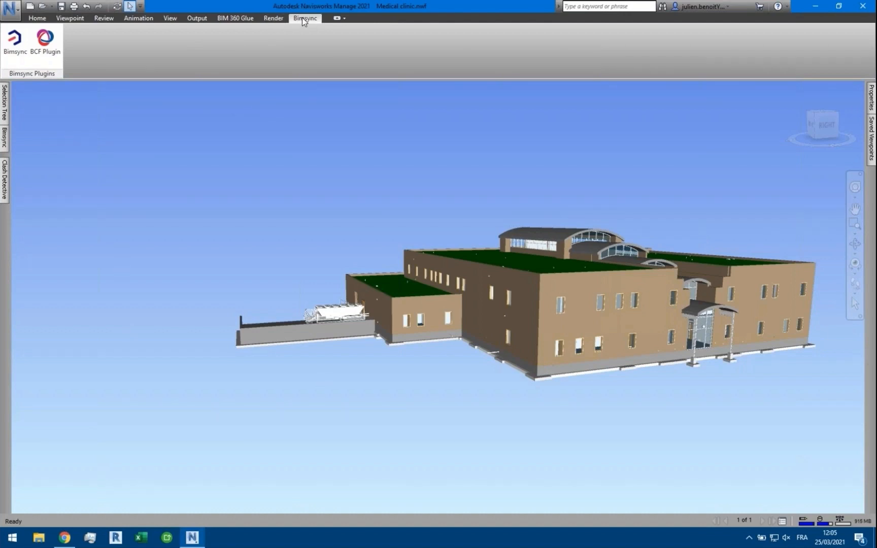
# Open and pin the Bimsync BCF plugin panel, then sign in with the account e-mail and password.
pyautogui.click(48, 49)
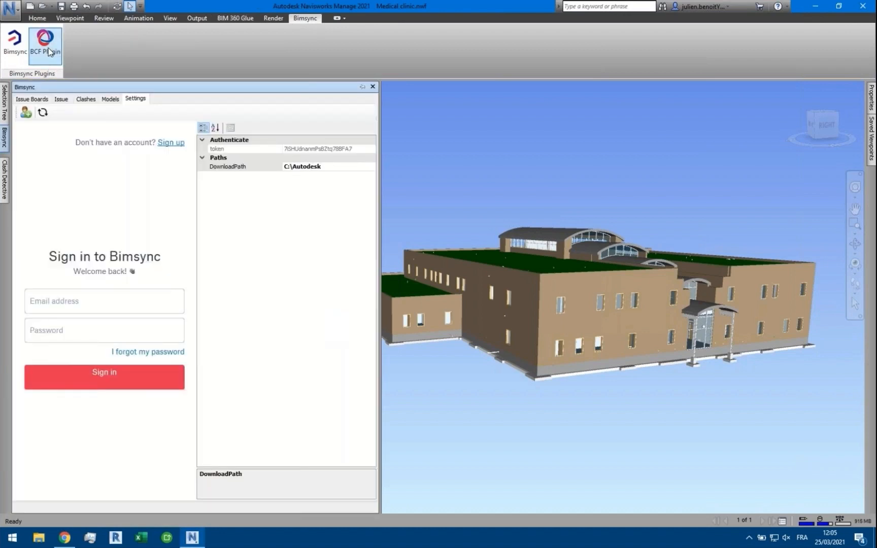
pyautogui.click(364, 88)
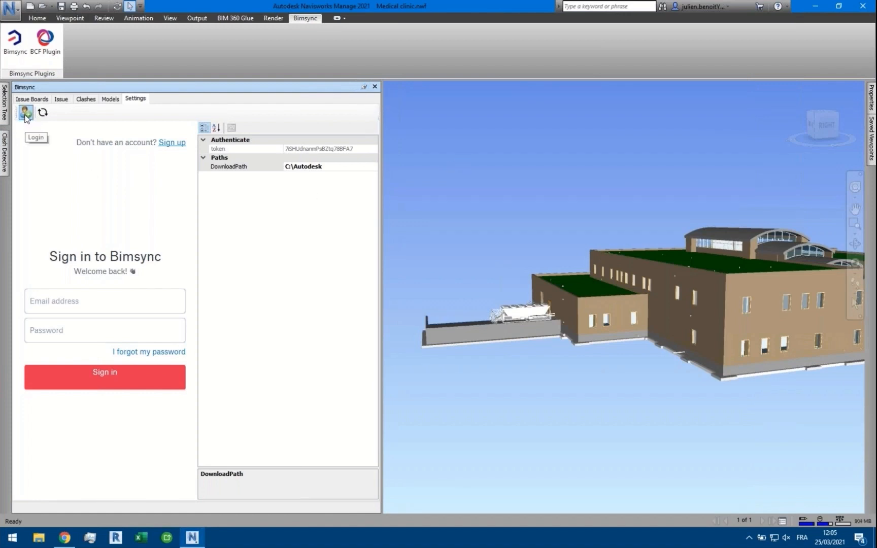
pyautogui.click(131, 301)
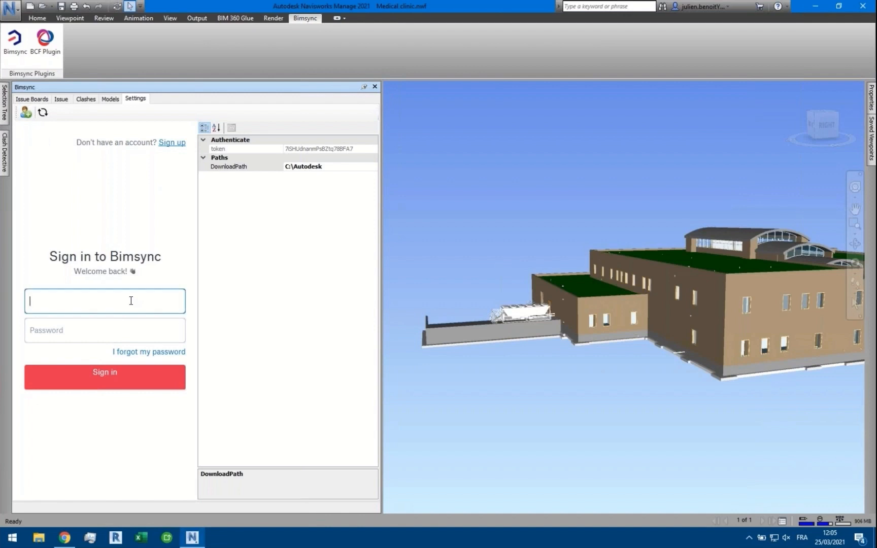
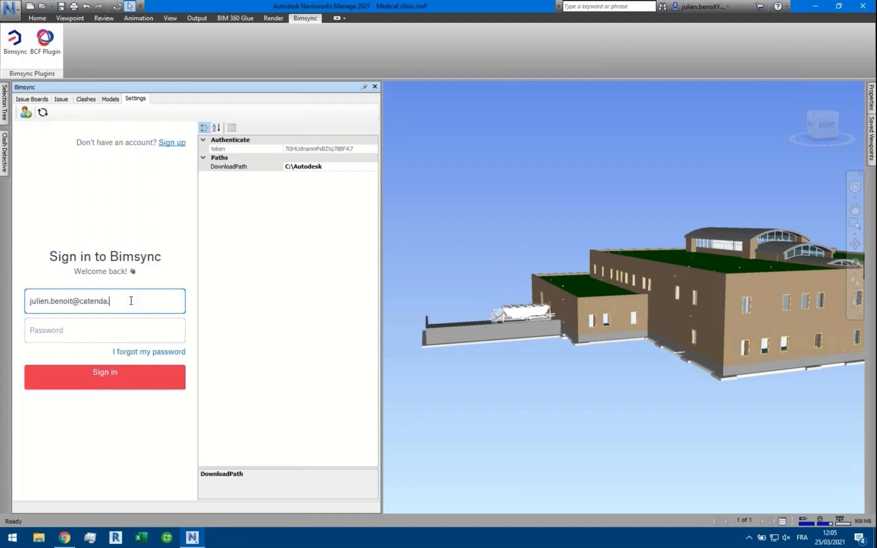
pyautogui.click(123, 326)
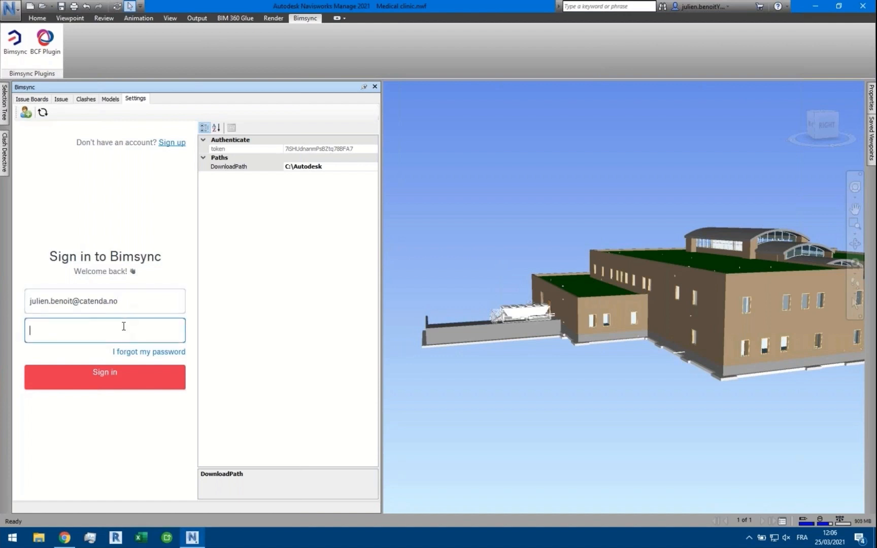
pyautogui.hotkey('ctrl', 'v')
pyautogui.click(107, 379)
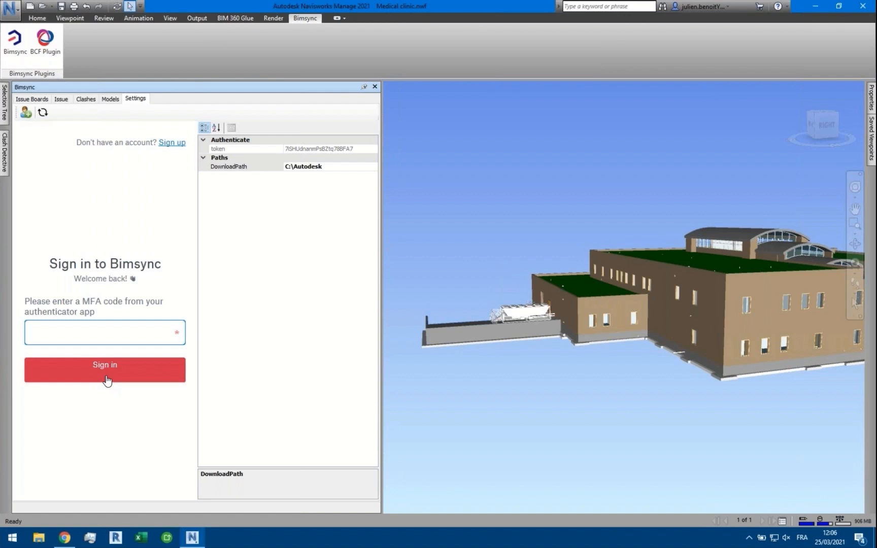
# Enter the verification code and allow the plugin access to the Bimsync account.
pyautogui.click(107, 381)
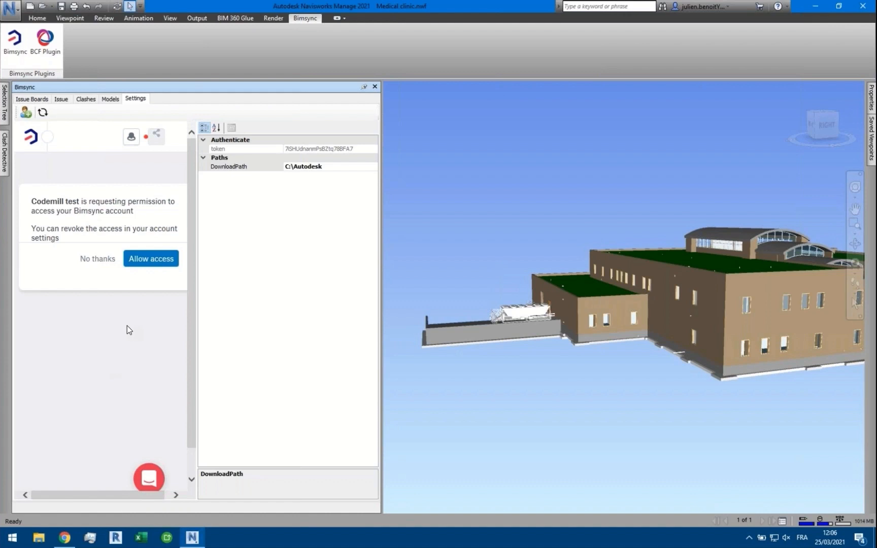
pyautogui.click(145, 265)
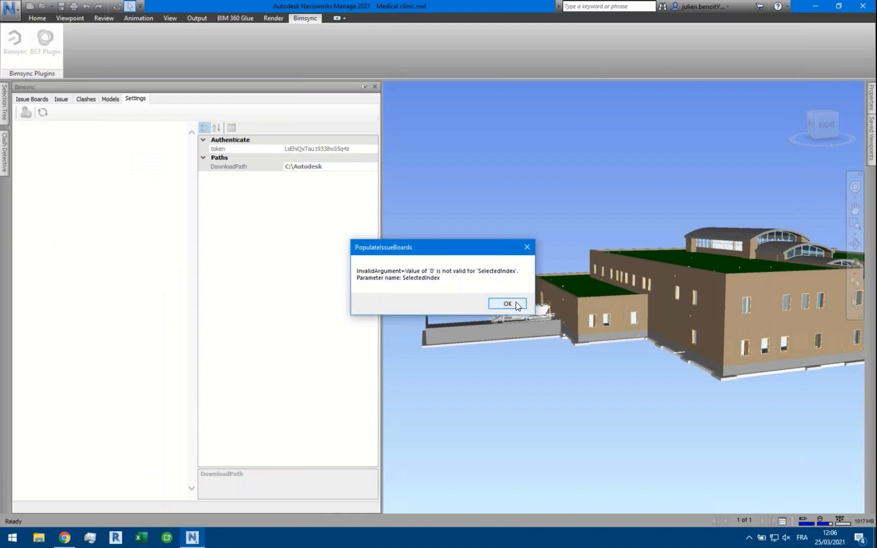
# Dismiss the PopulateIssueBoards errors and open the Issue Boards project list.
pyautogui.click(516, 304)
pyautogui.click(514, 304)
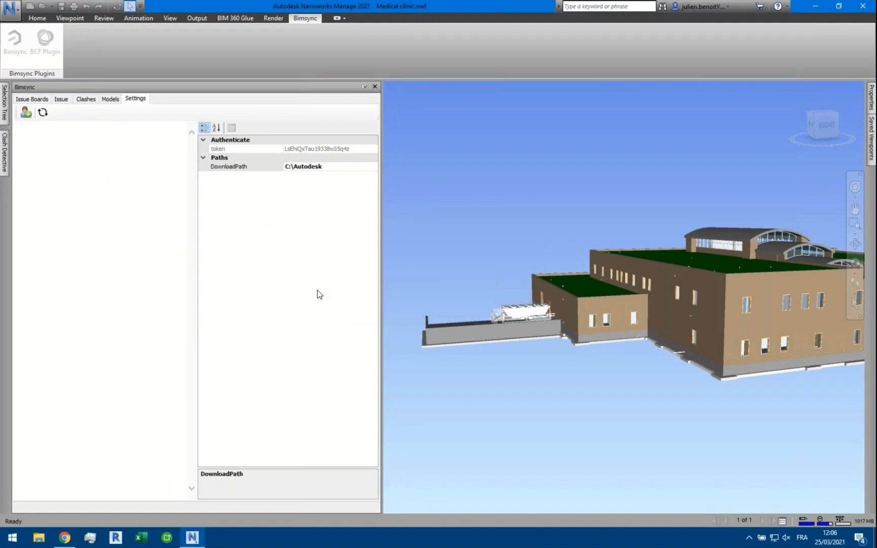
pyautogui.click(37, 101)
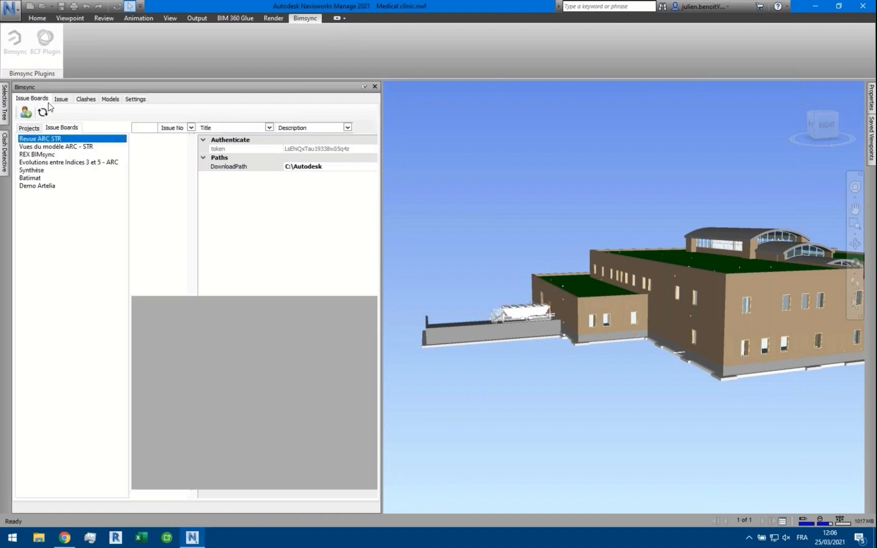
pyautogui.click(35, 130)
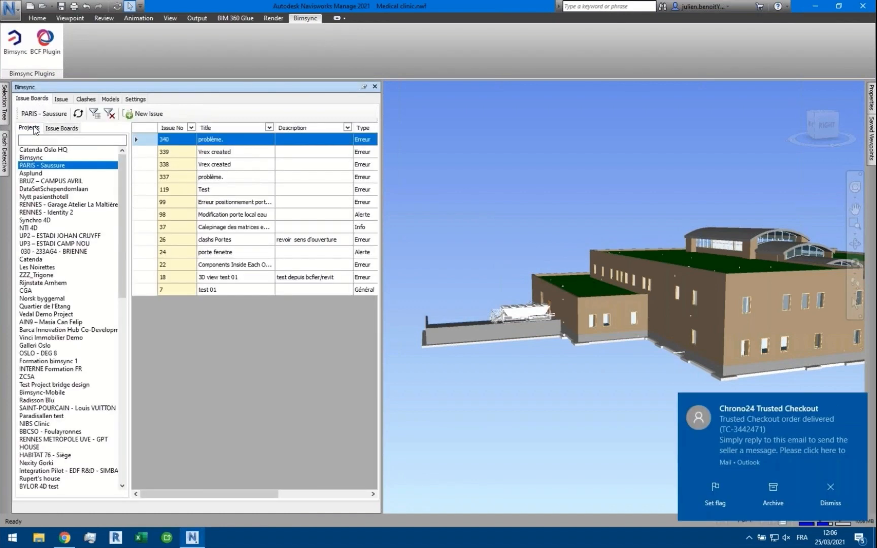
# Search projects for 'catenda', load Catenda Oslo HQ's issues, and check the Bimsync page in the browser.
pyautogui.click(52, 140)
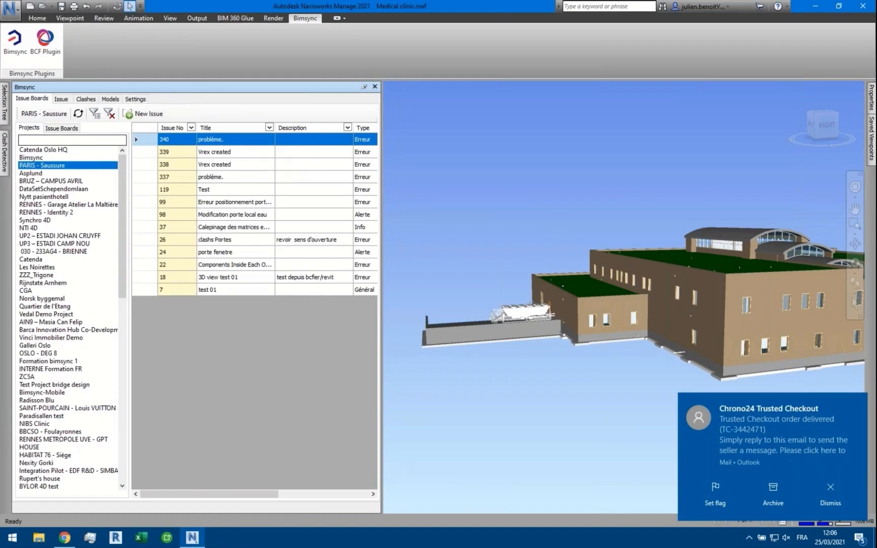
pyautogui.click(832, 495)
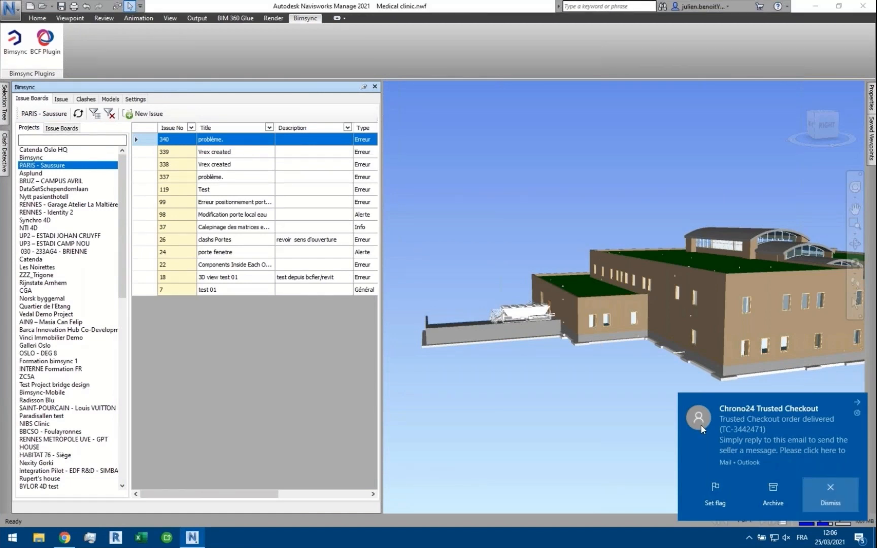
pyautogui.click(70, 140)
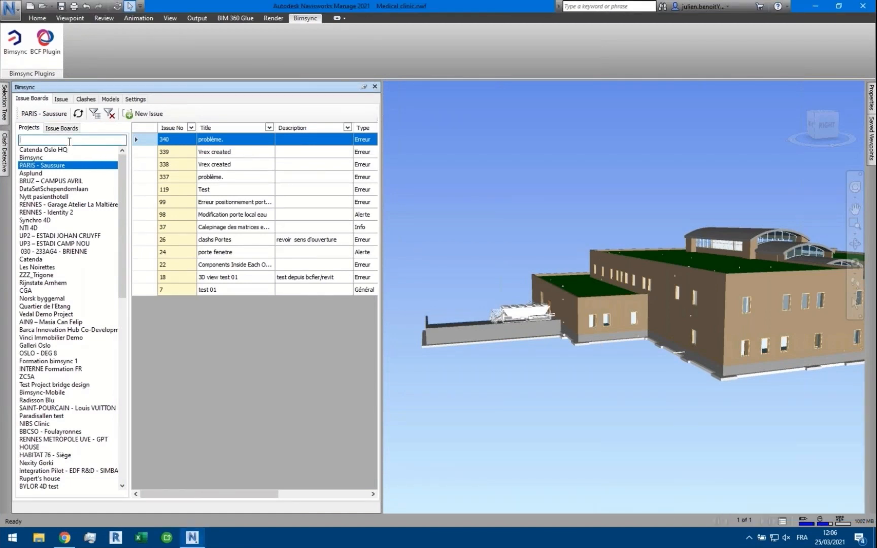
pyautogui.write('ca')
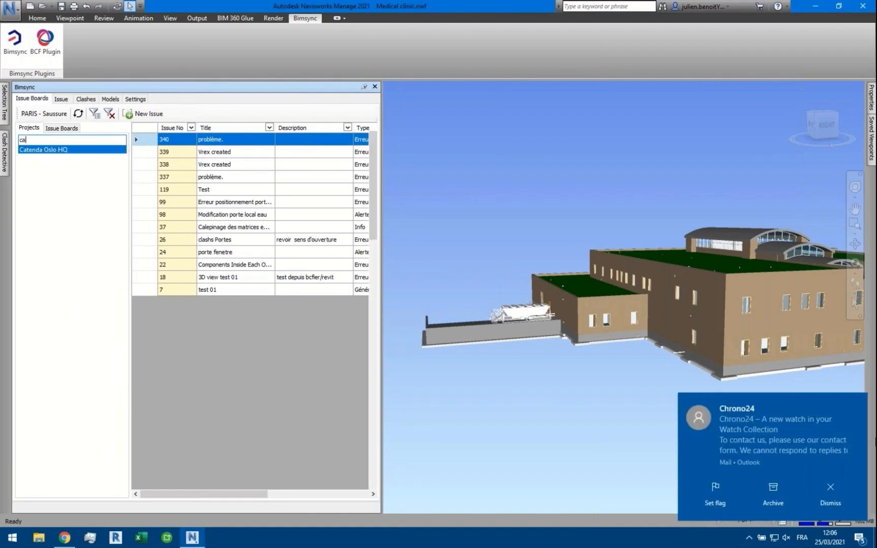
pyautogui.write('t')
pyautogui.click(824, 491)
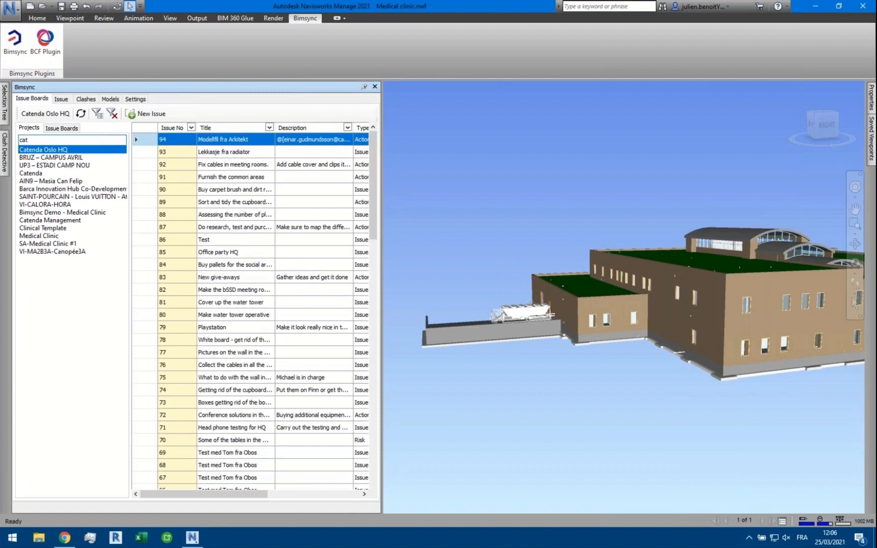
pyautogui.write('e')
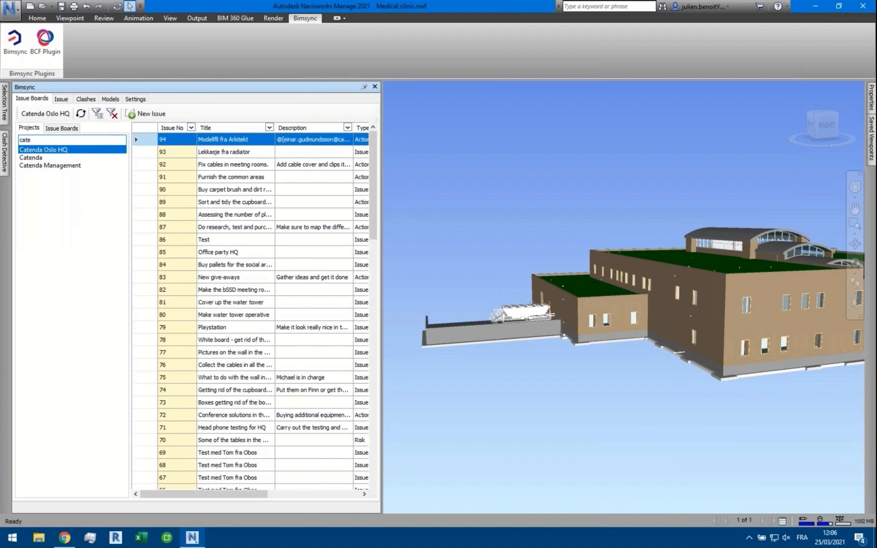
pyautogui.write('nda')
pyautogui.click(64, 538)
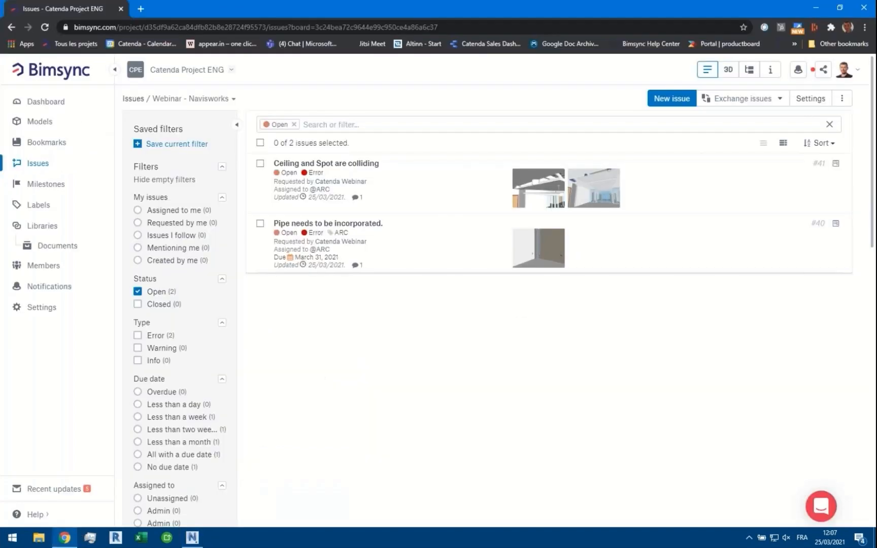
pyautogui.click(192, 538)
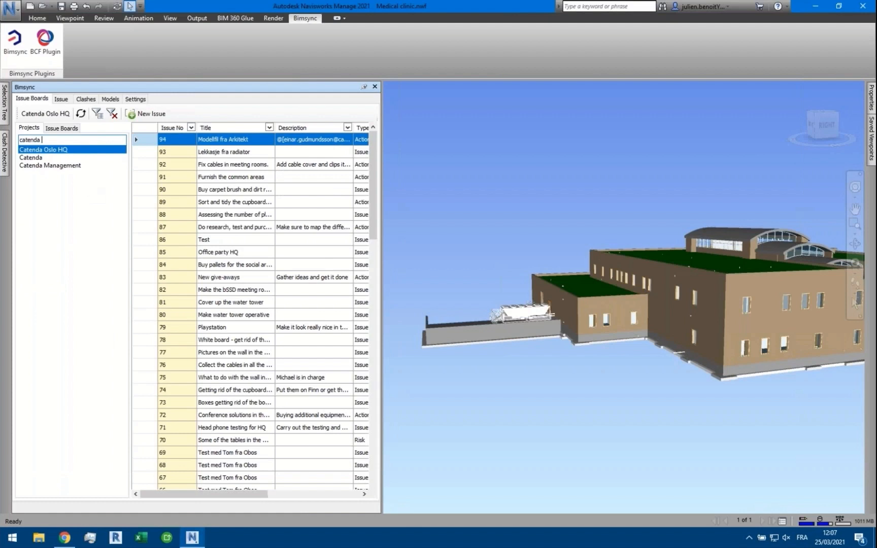
# Search projects for 'project', select Demo Project - EN and refresh its issues.
pyautogui.write('pro')
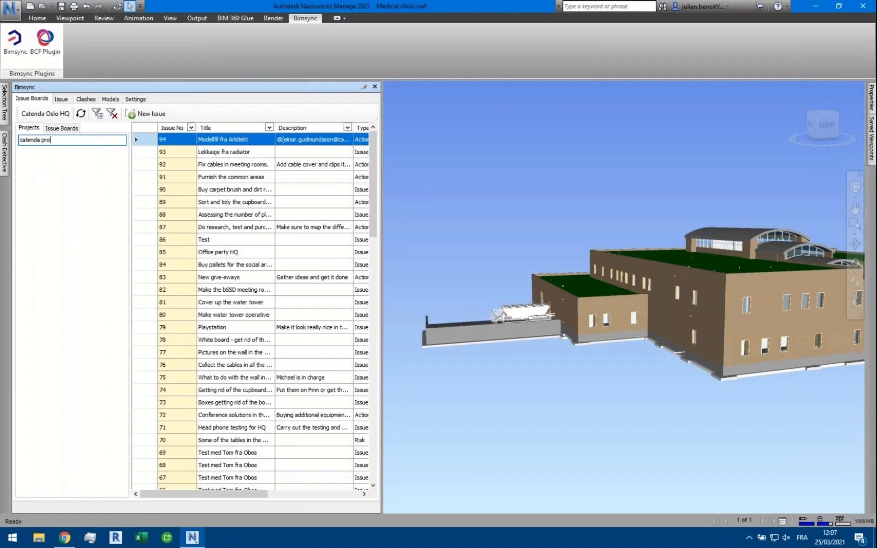
pyautogui.press('BackSpace')
pyautogui.press('BackSpace')
pyautogui.press('BackSpace')
pyautogui.press('BackSpace')
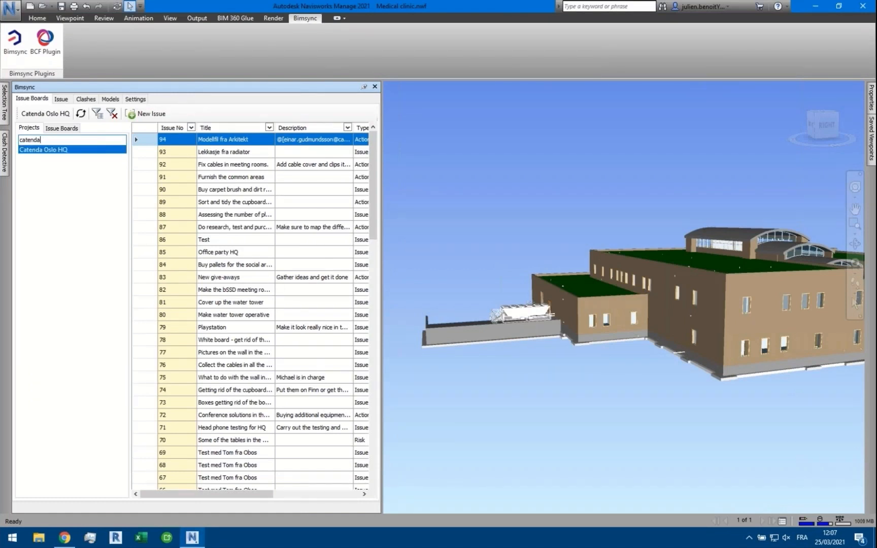
pyautogui.press('BackSpace')
pyautogui.press('BackSpace')
pyautogui.press('BackSpace')
pyautogui.press('BackSpace')
pyautogui.press('BackSpace')
pyautogui.press('BackSpace')
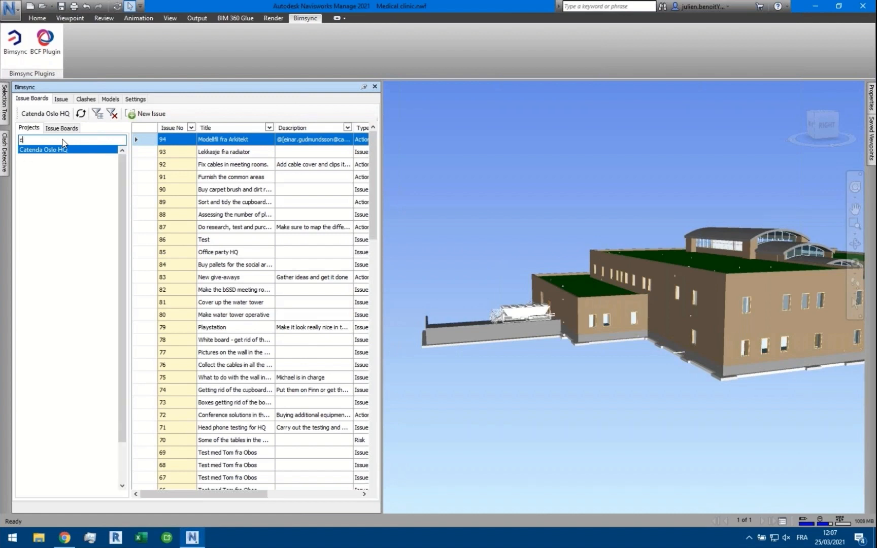
pyautogui.press('BackSpace')
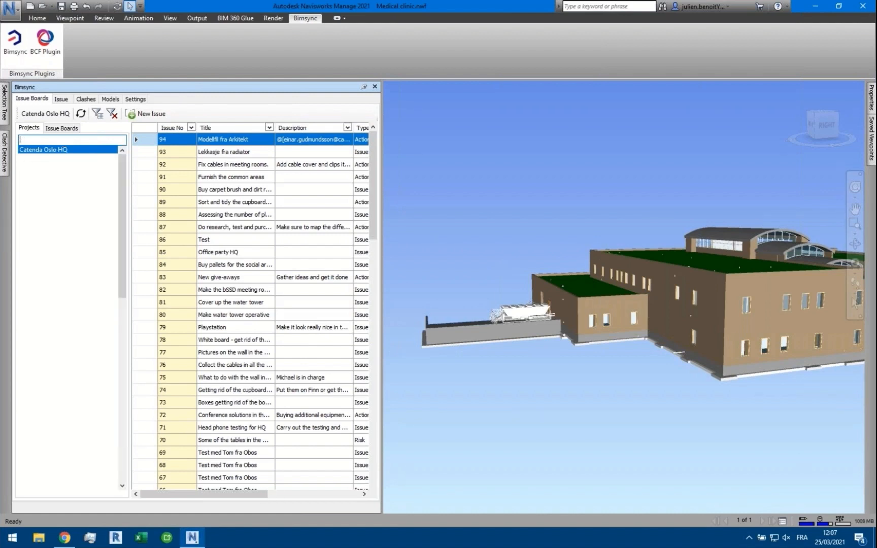
pyautogui.write('pr')
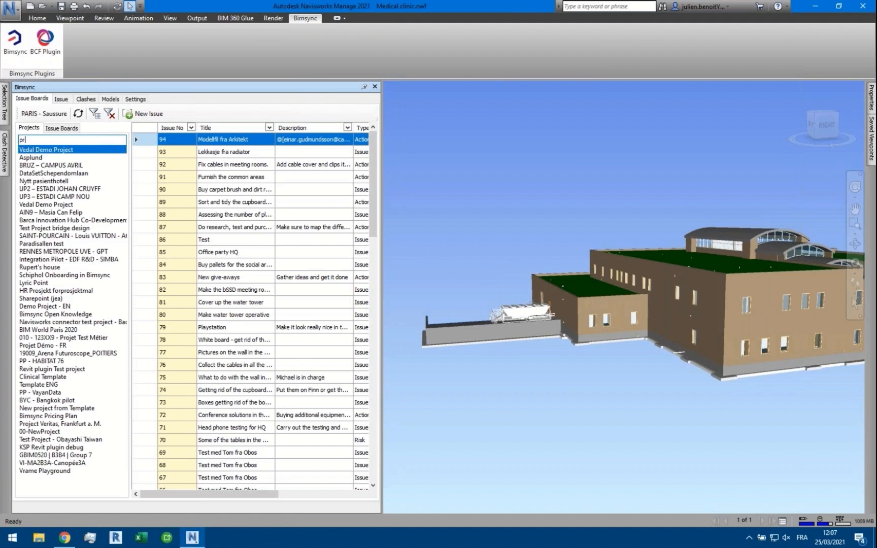
pyautogui.write('oject')
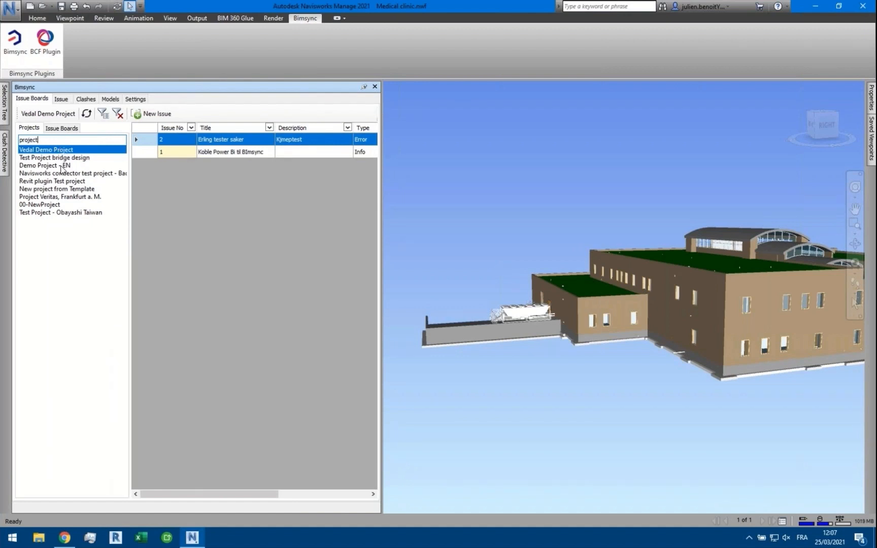
pyautogui.click(62, 166)
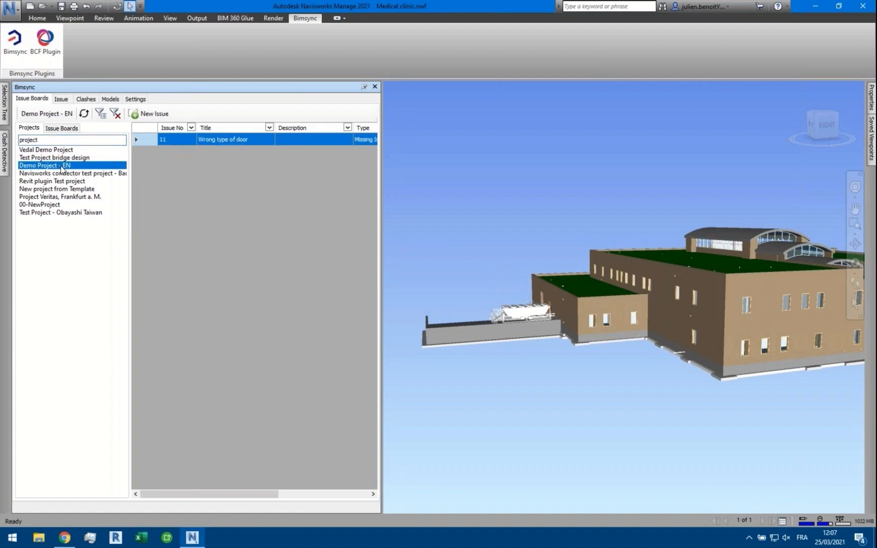
pyautogui.click(85, 114)
# Clear the project search text and refresh to restore the full project list.
pyautogui.press('BackSpace')
pyautogui.press('BackSpace')
pyautogui.press('BackSpace')
pyautogui.press('BackSpace')
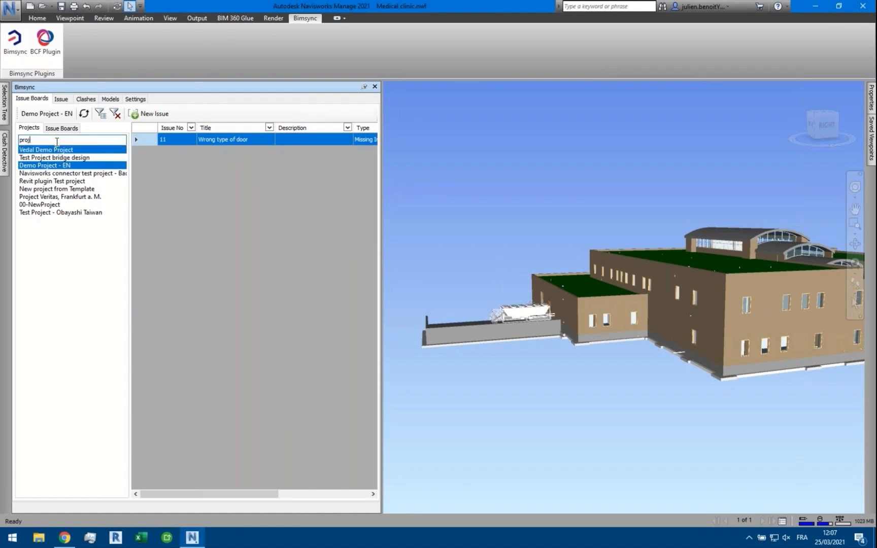
pyautogui.press('BackSpace')
pyautogui.click(85, 114)
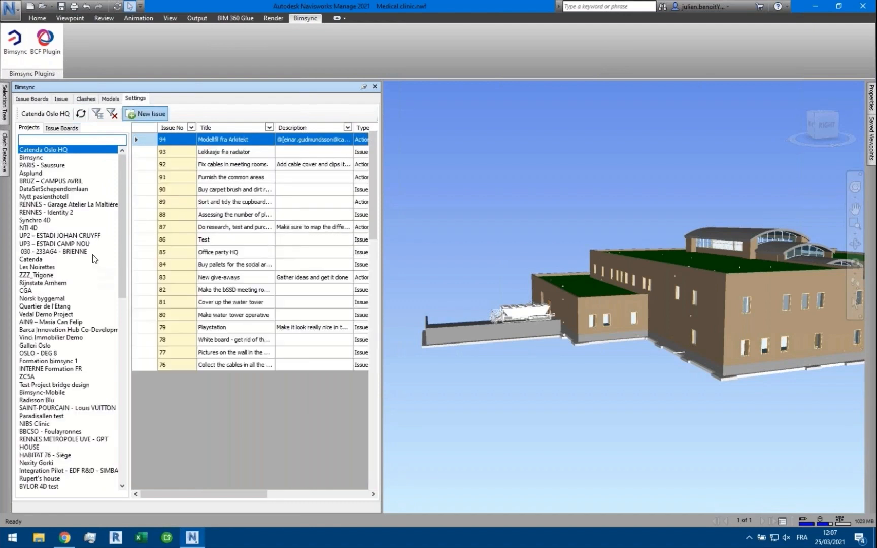
# Log in to Bimsync from the plugin Settings with the account e-mail and password.
pyautogui.click(26, 115)
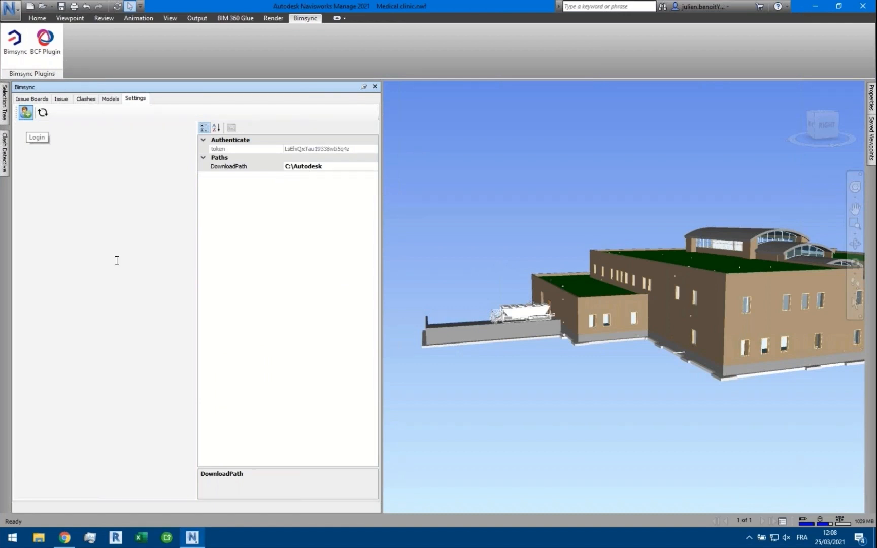
pyautogui.click(116, 300)
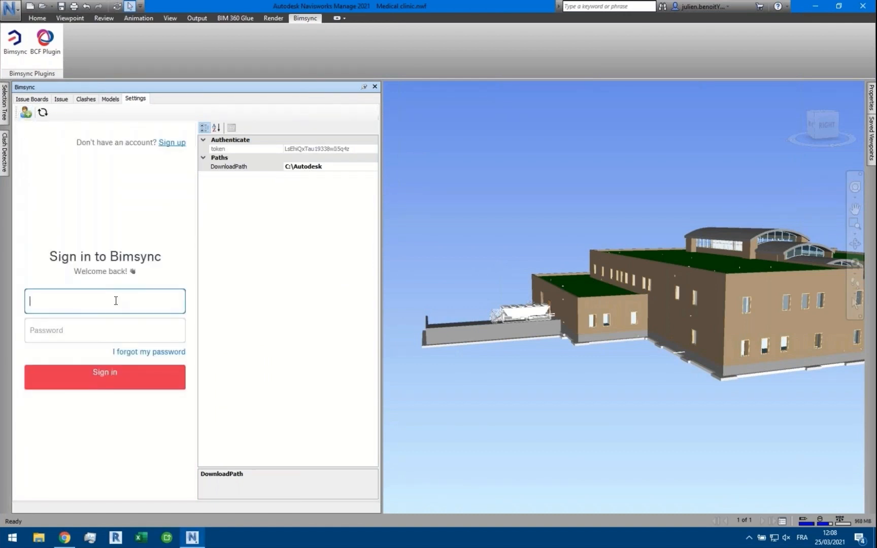
pyautogui.press('Tab')
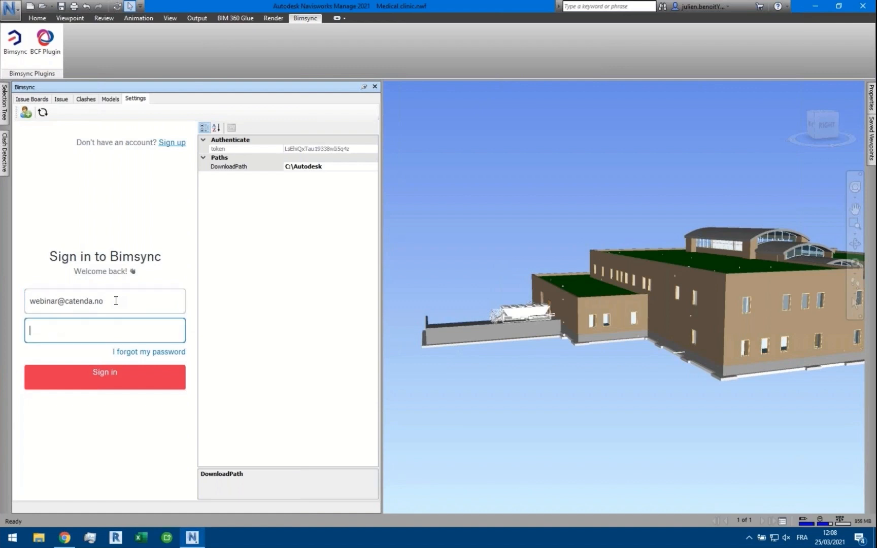
pyautogui.write('•••••••••••')
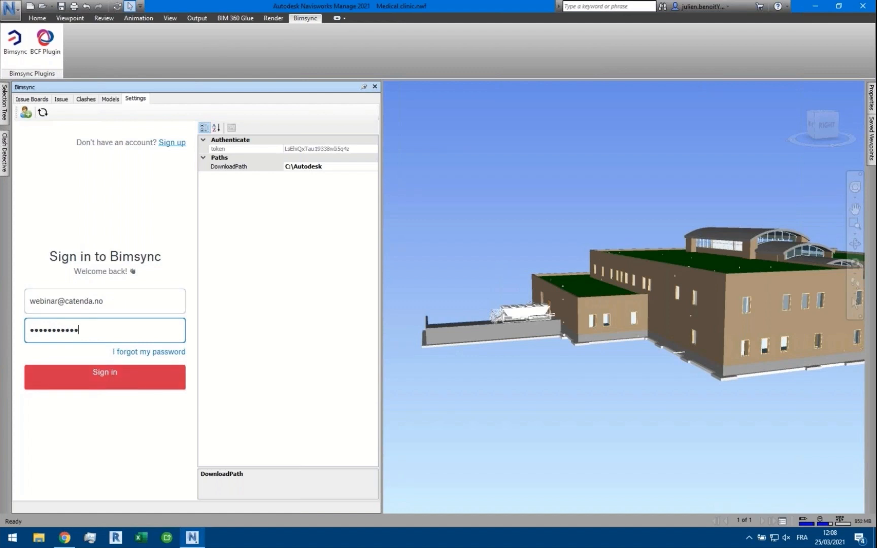
pyautogui.click(105, 377)
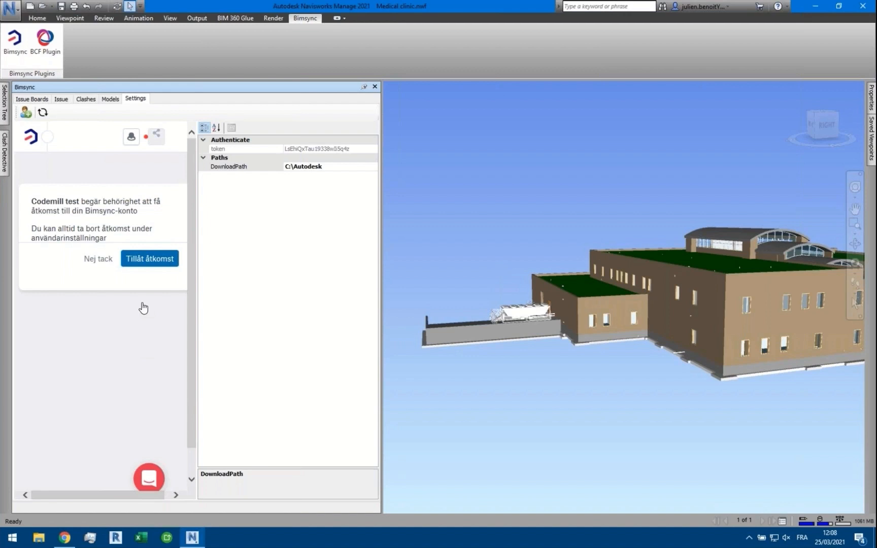
# Select Catenda Project ENG to show its issues and issue boards, then switch to the browser.
pyautogui.click(38, 100)
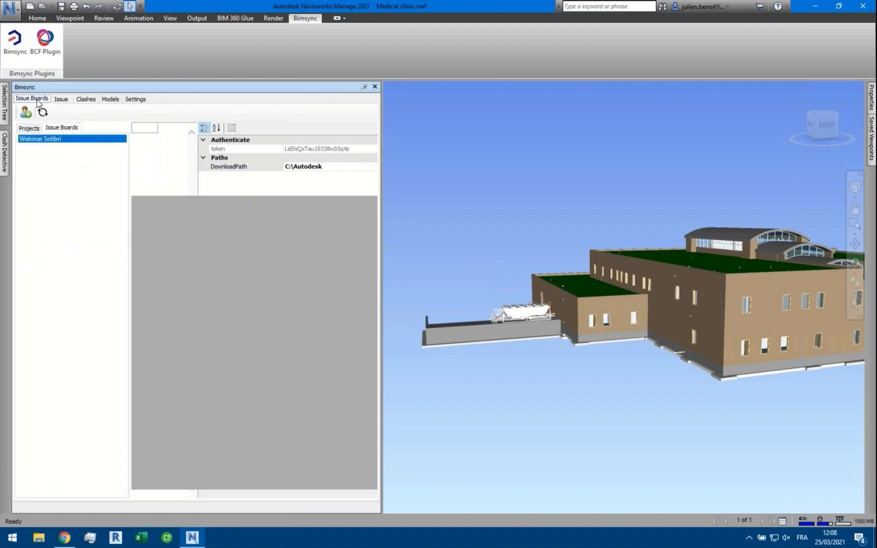
pyautogui.click(35, 125)
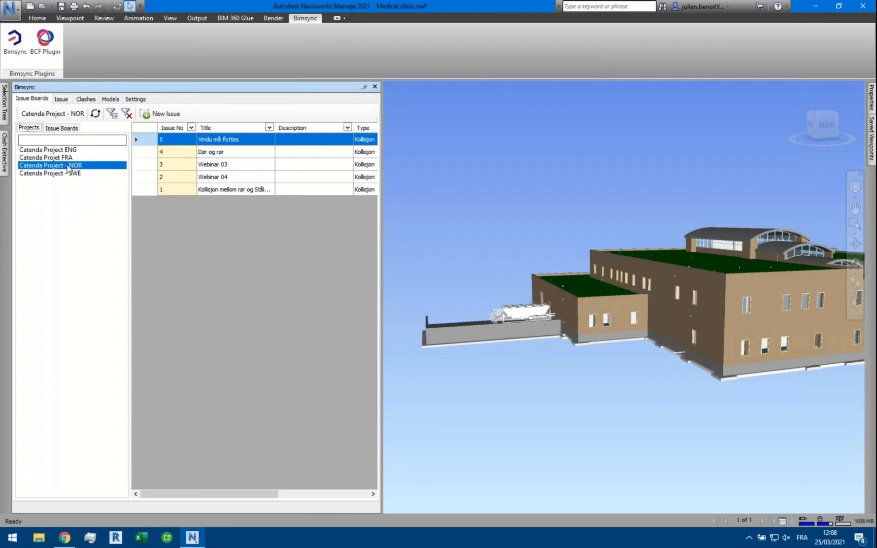
pyautogui.click(66, 150)
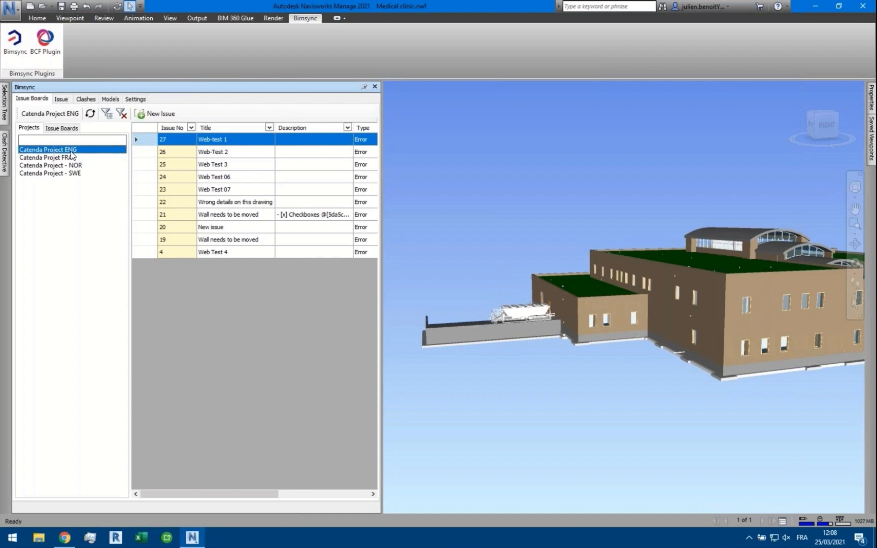
pyautogui.click(62, 128)
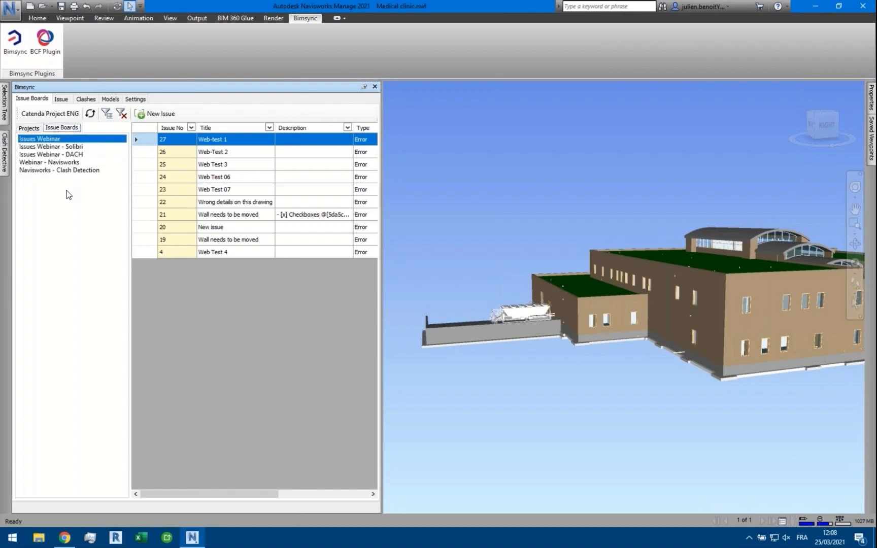
pyautogui.click(64, 538)
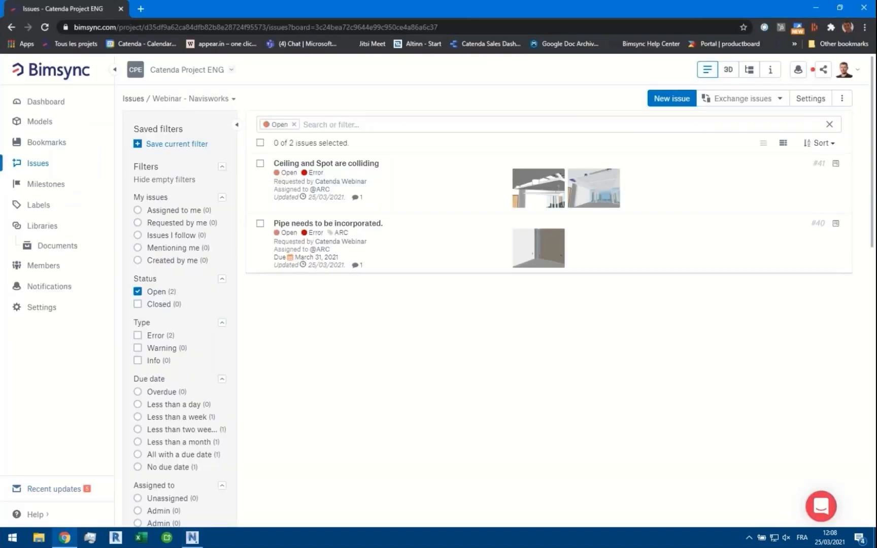
# Collapse the Bimsync web sidebar, check the project's issue boards, and return to Navisworks.
pyautogui.click(115, 69)
pyautogui.click(111, 99)
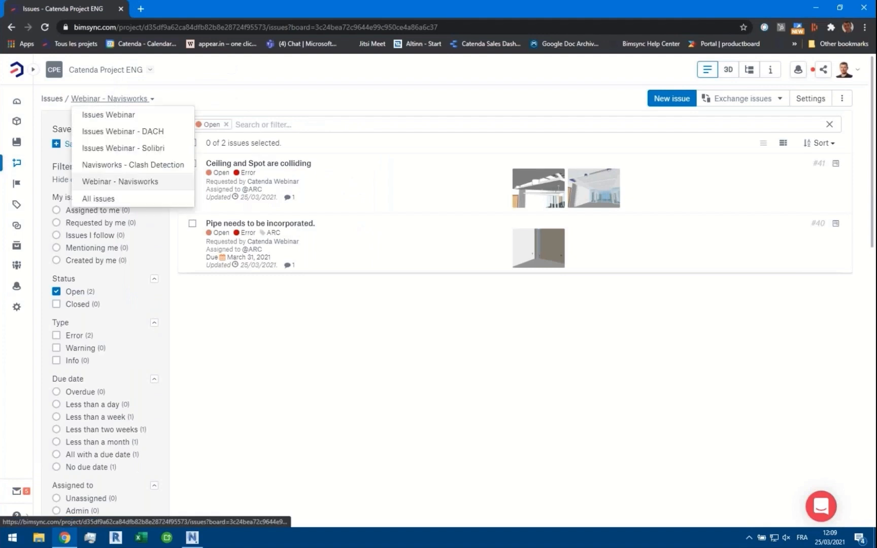
pyautogui.click(200, 543)
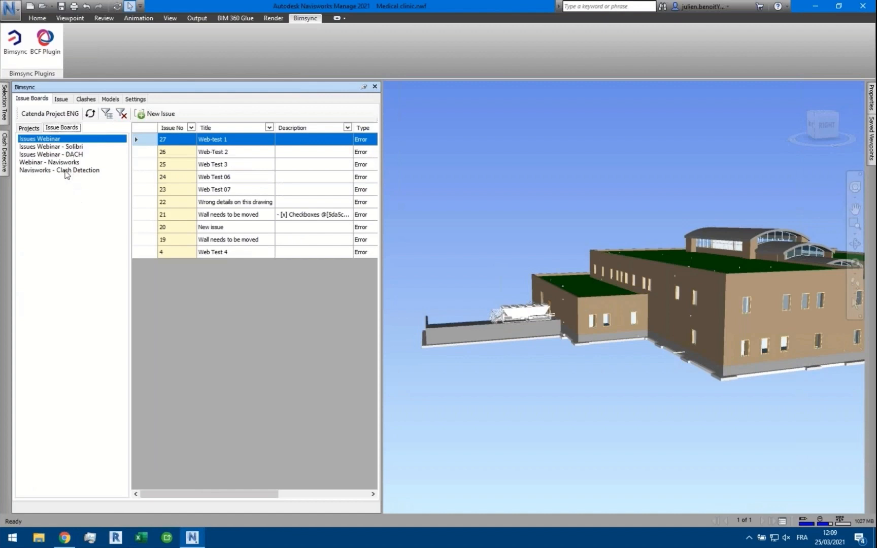
# On the Webinar - Navisworks board, open issue 40 'Pipe needs to be incorporated.' in full.
pyautogui.click(43, 163)
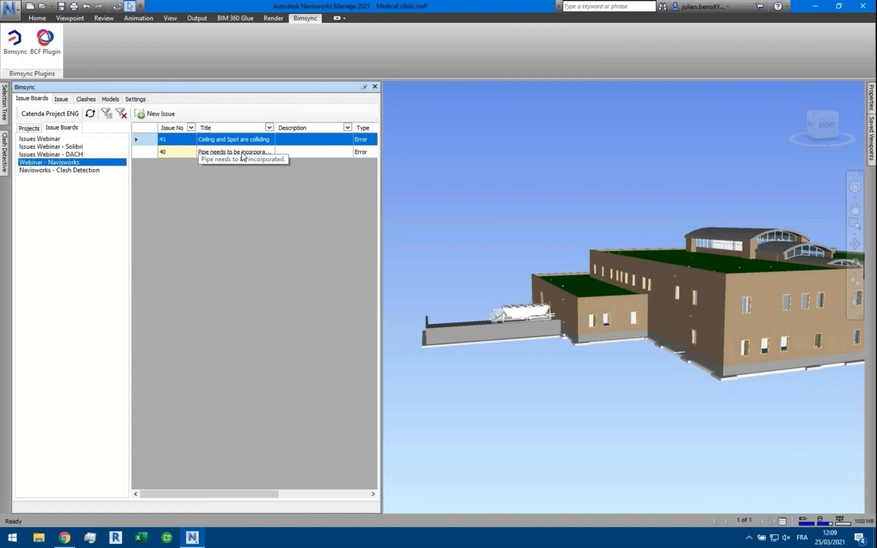
pyautogui.click(242, 153)
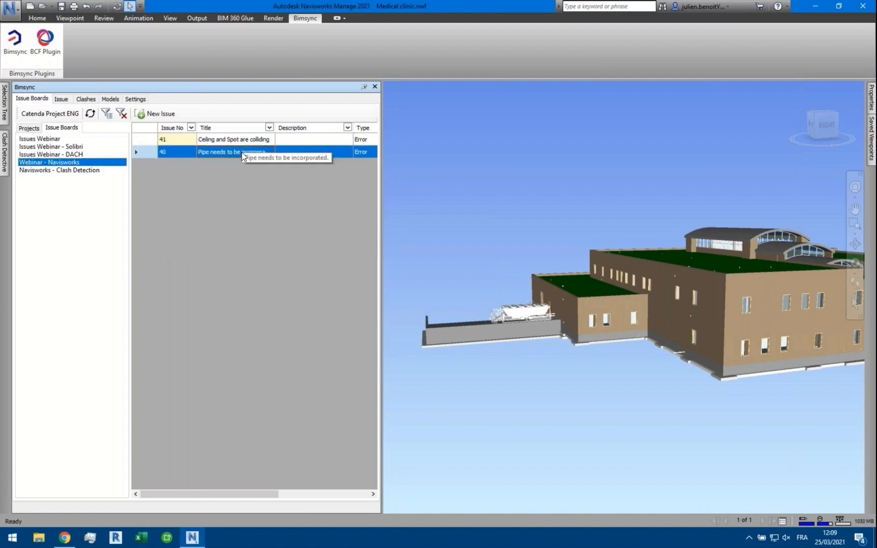
pyautogui.doubleClick(205, 152)
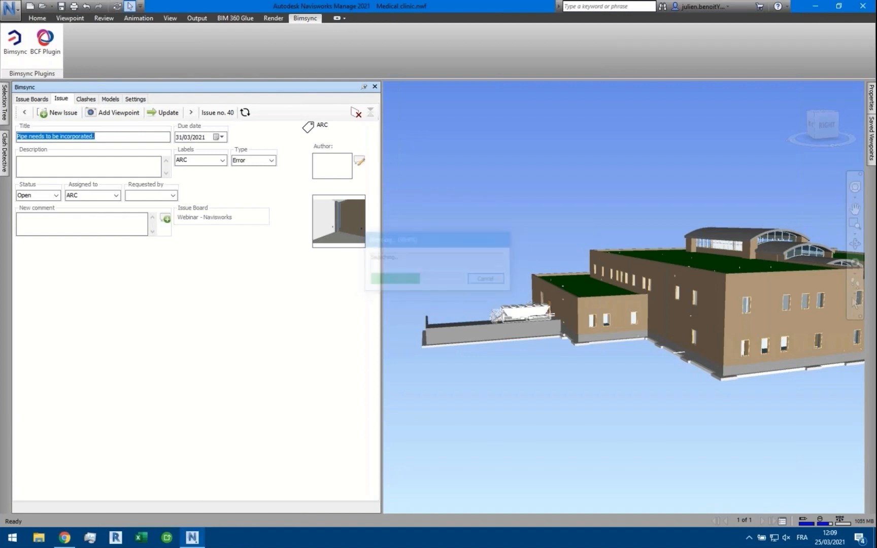
# Restore issue 40's pipe viewpoint, then move to issue 41 and restore its ceiling clash viewpoints.
pyautogui.click(346, 231)
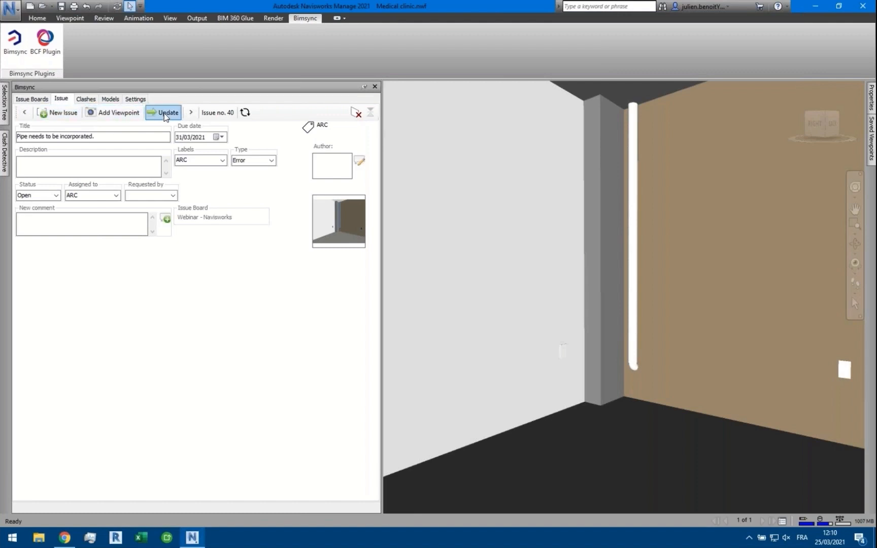
pyautogui.click(190, 112)
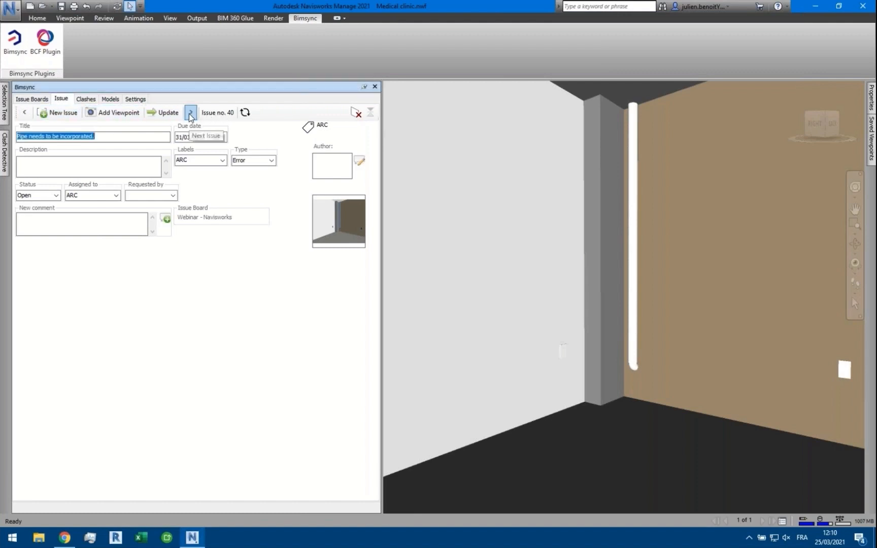
pyautogui.click(25, 113)
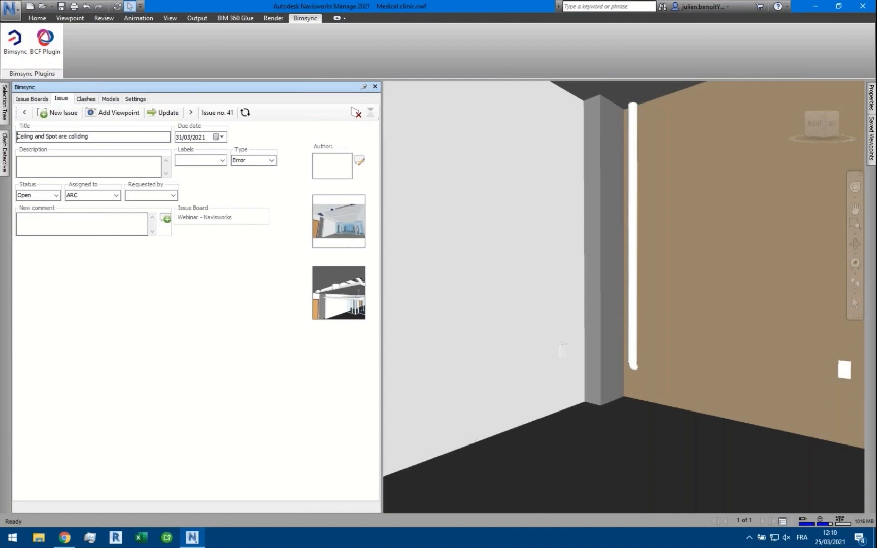
pyautogui.click(346, 229)
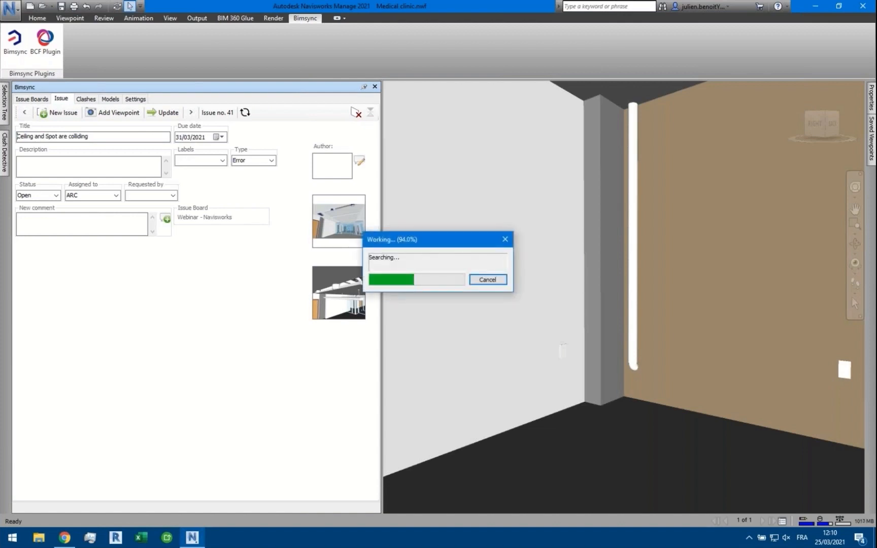
pyautogui.click(340, 225)
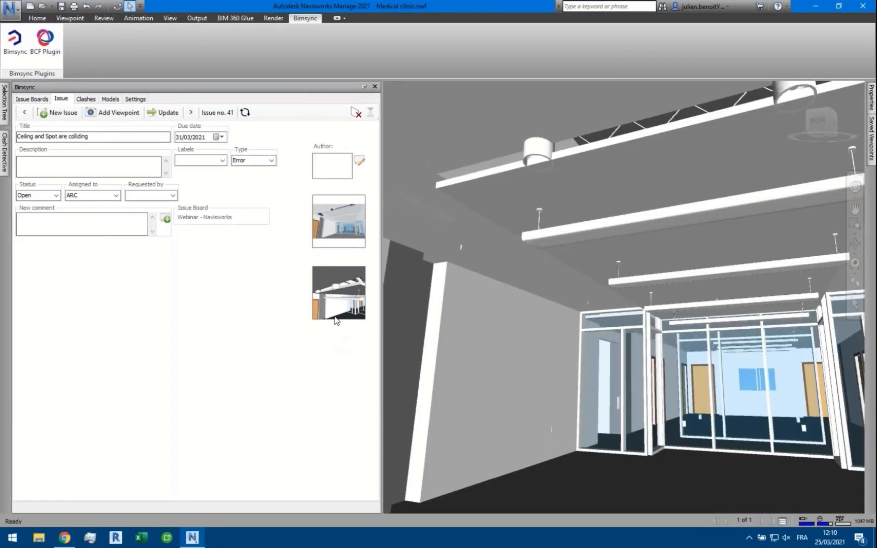
pyautogui.click(338, 295)
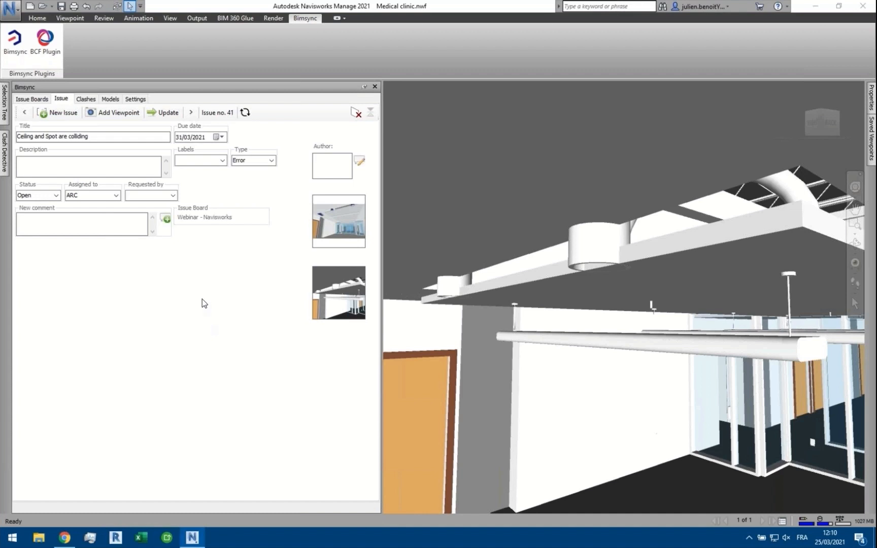
# Compare the Models list (ARC, LAN, MEP, STR) with the plugin settings' C:\Autodesk download path.
pyautogui.click(111, 100)
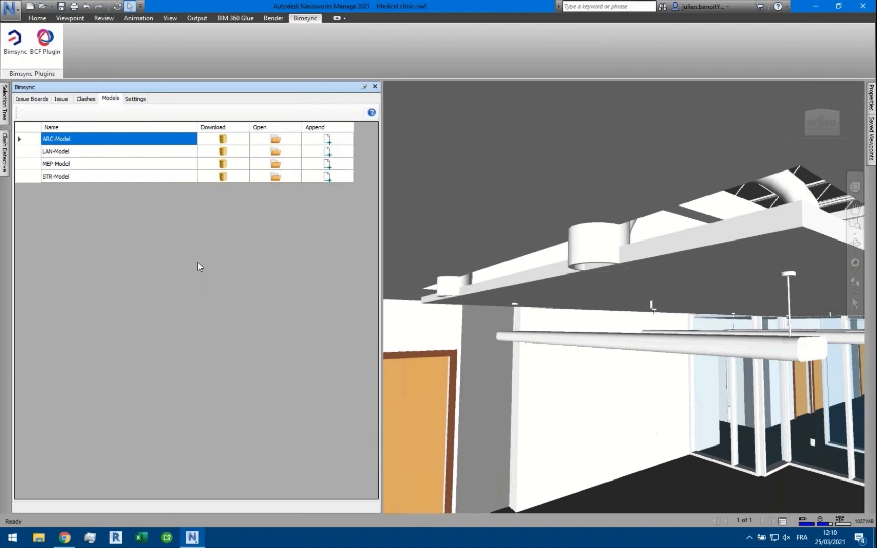
pyautogui.click(136, 99)
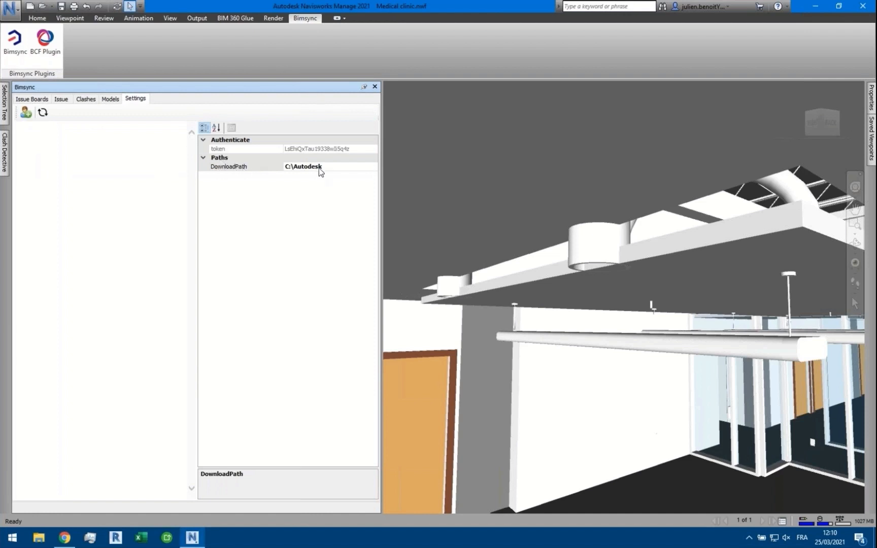
pyautogui.click(108, 99)
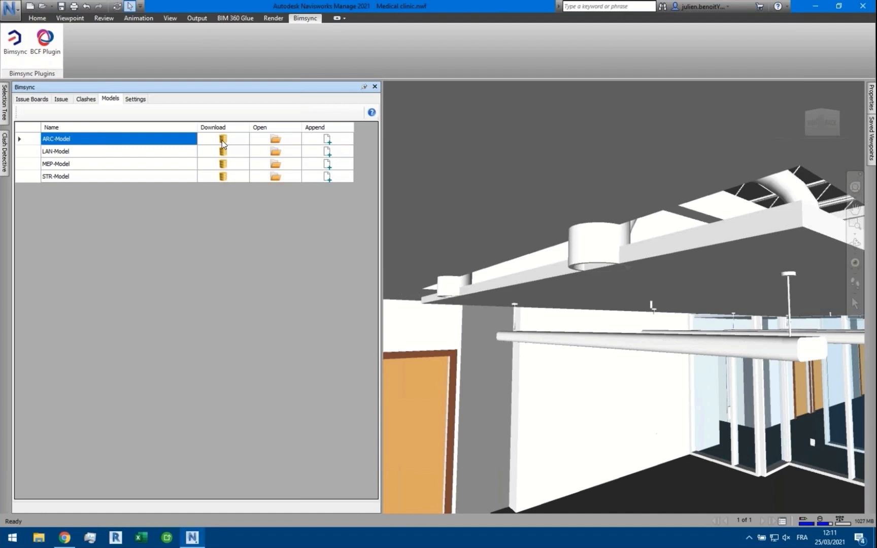
pyautogui.click(135, 100)
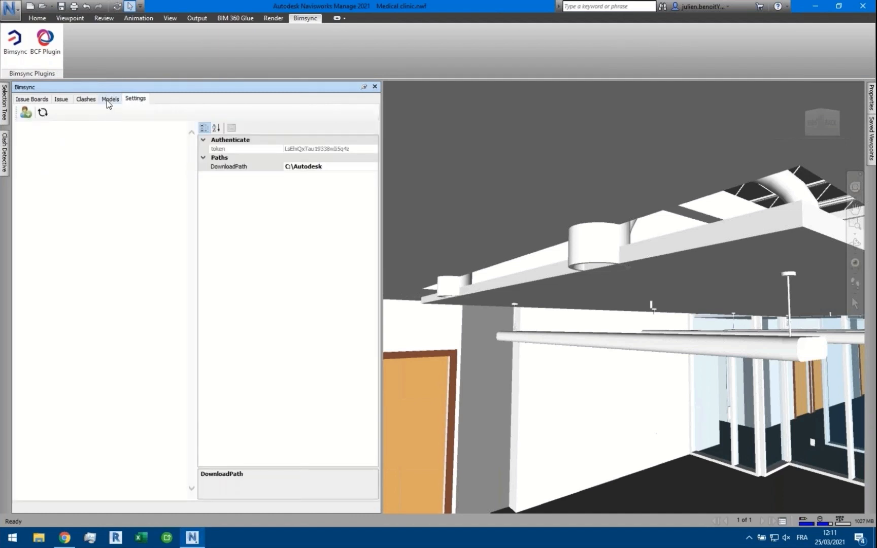
pyautogui.click(108, 99)
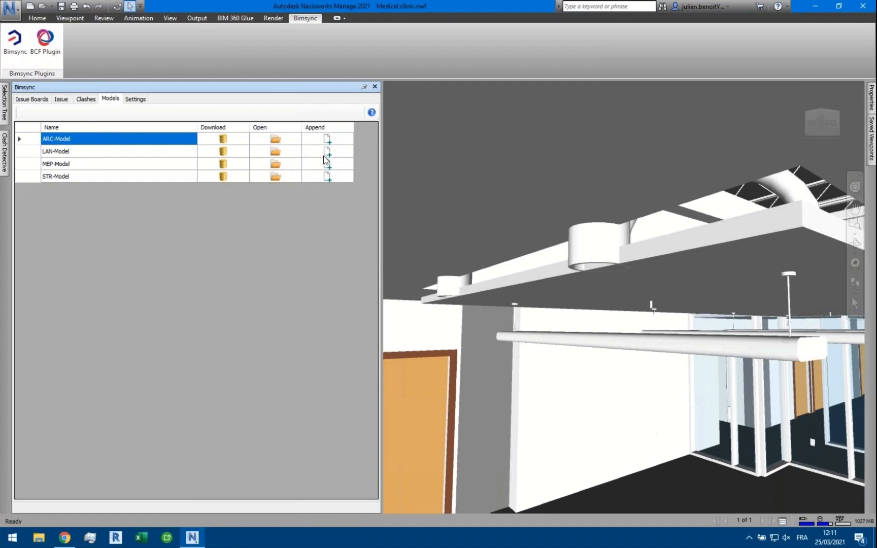
# Reset to the home view, pan the clinic building into frame, and reopen issue 41.
pyautogui.click(789, 89)
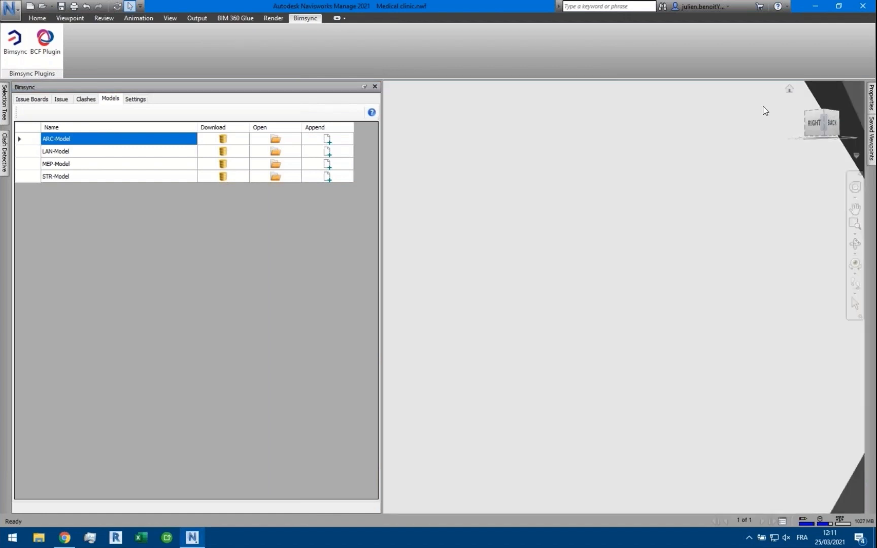
pyautogui.moveTo(684, 365); pyautogui.dragTo(566, 335, button='middle')
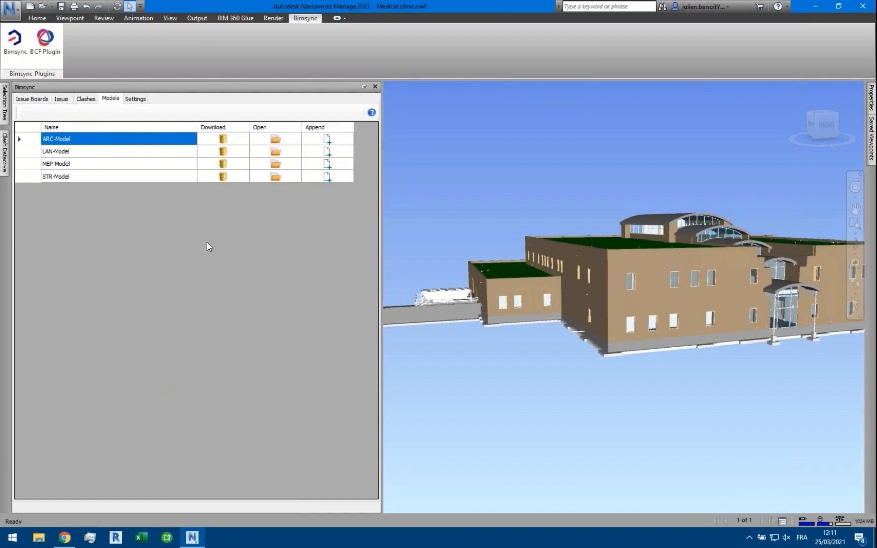
pyautogui.click(60, 100)
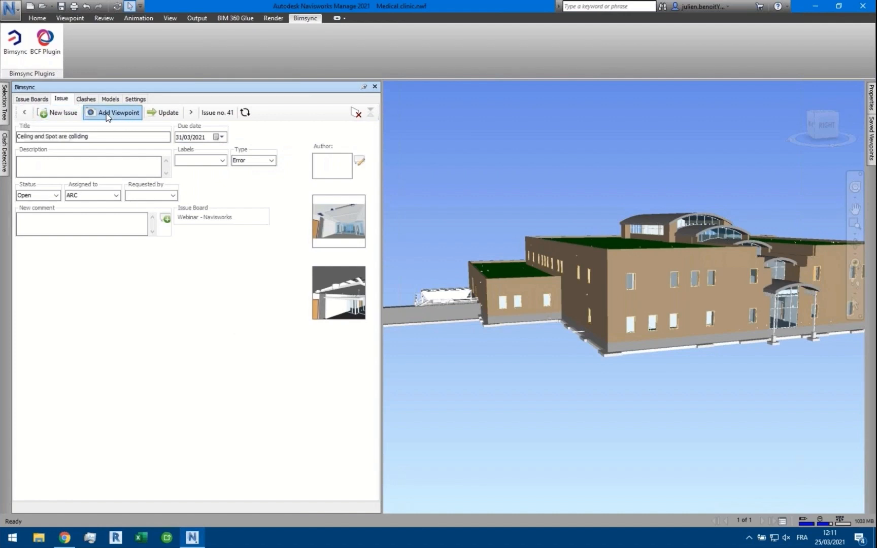
# Zoom in on the exterior wall, save it as issue 41's third viewpoint, and return to the issue list.
pyautogui.scroll(2, 623, 300)
pyautogui.scroll(2, 623, 300)
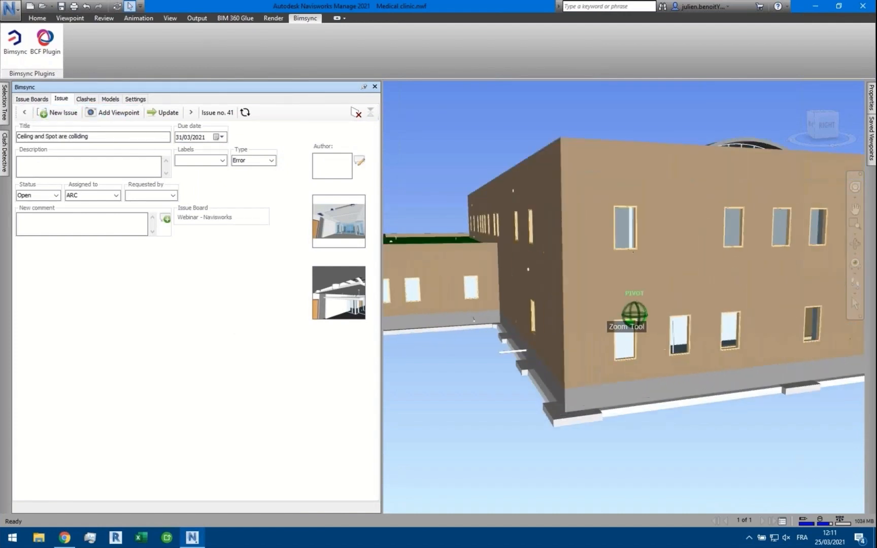
pyautogui.click(112, 114)
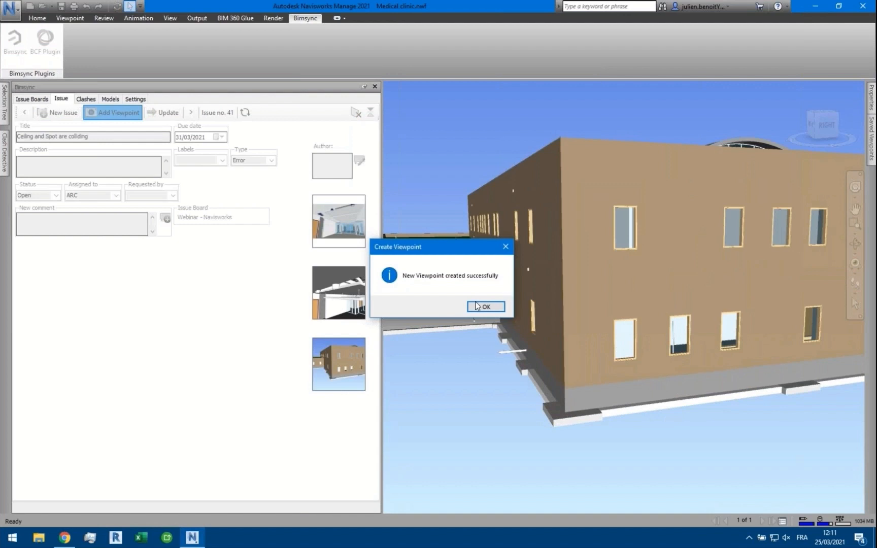
pyautogui.click(479, 307)
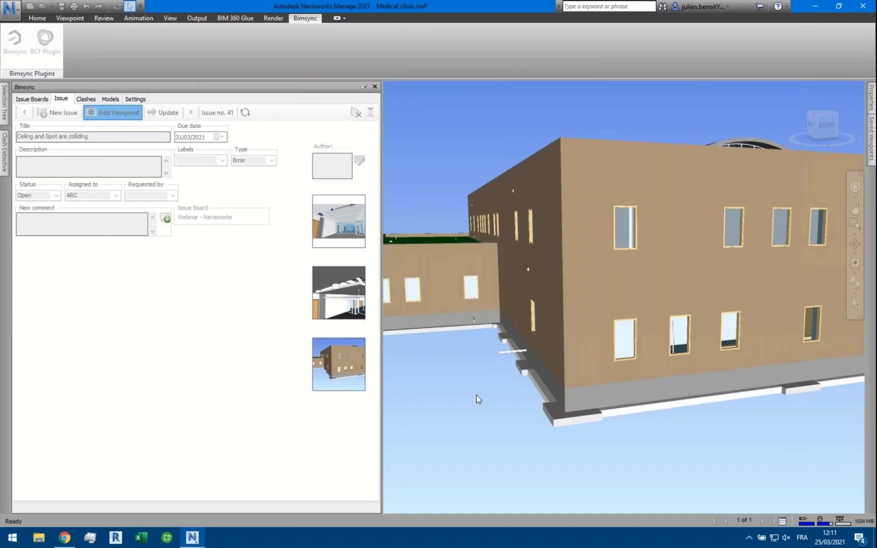
pyautogui.click(32, 99)
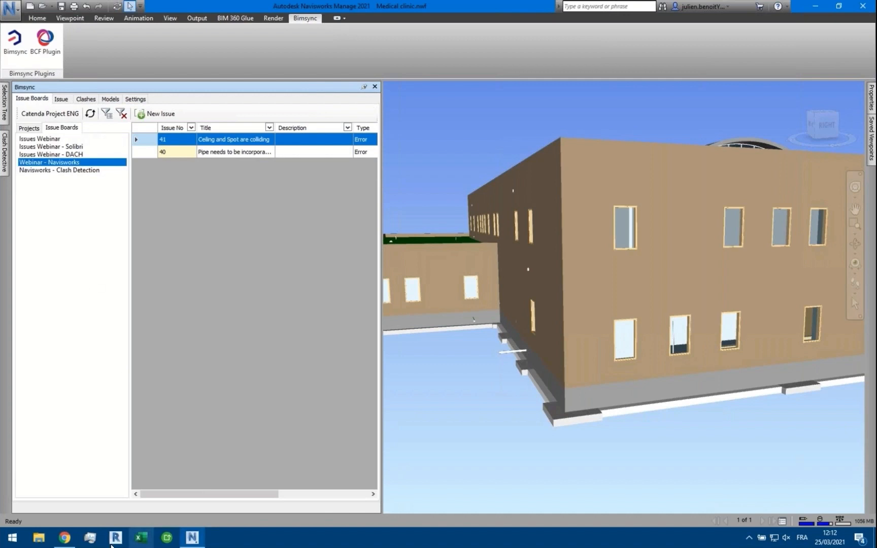
# In the browser's Bimsync board, open issue 41 'Ceiling and Spot are colliding'.
pyautogui.click(59, 545)
pyautogui.click(281, 340)
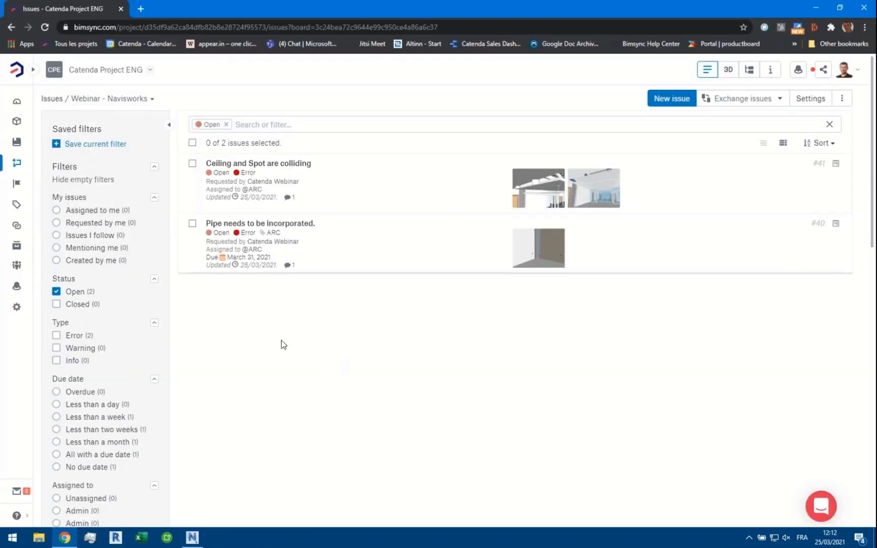
pyautogui.click(133, 99)
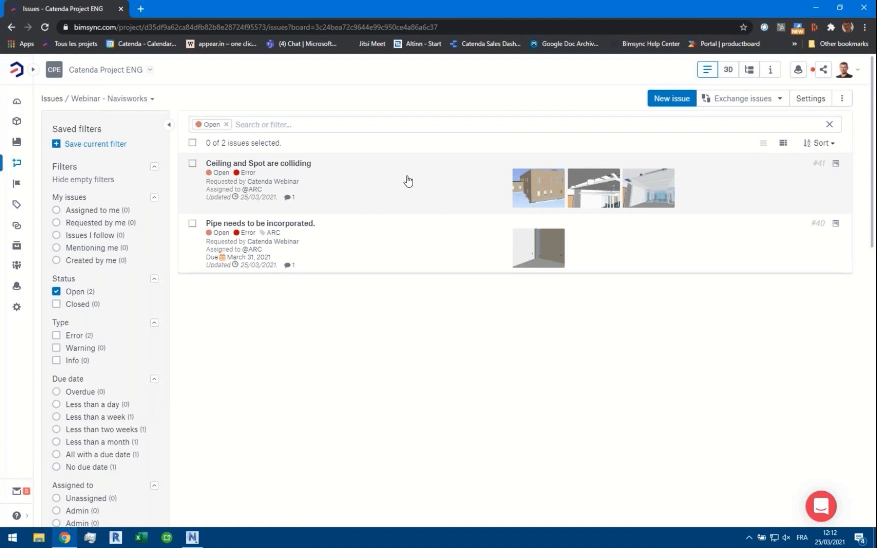
pyautogui.click(408, 180)
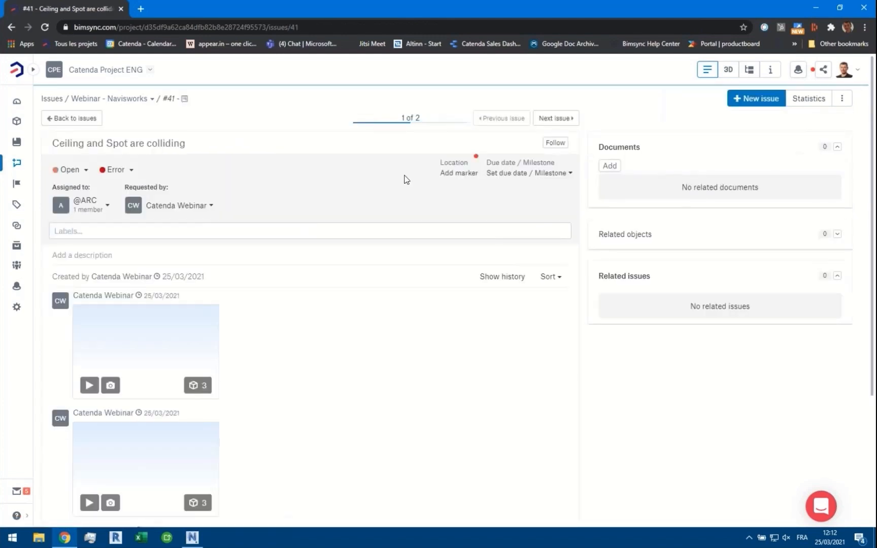
# Play the new third viewpoint in 3D, go back to the issue list, and return to Navisworks.
pyautogui.scroll(-3, 301, 219)
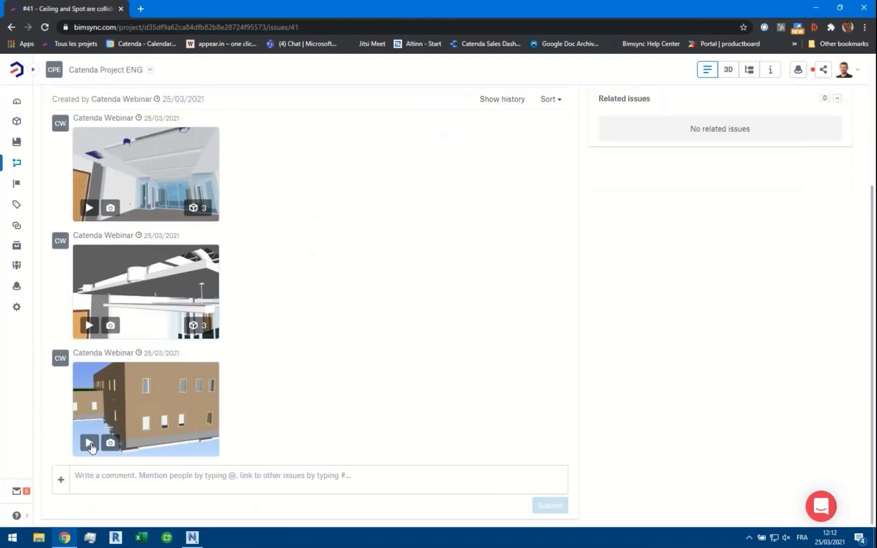
pyautogui.click(89, 443)
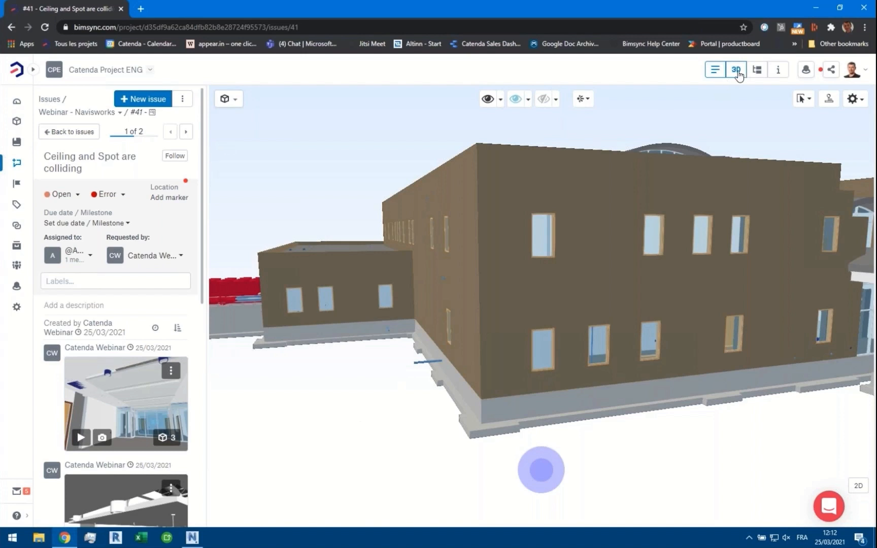
pyautogui.hotkey('shift', '2')
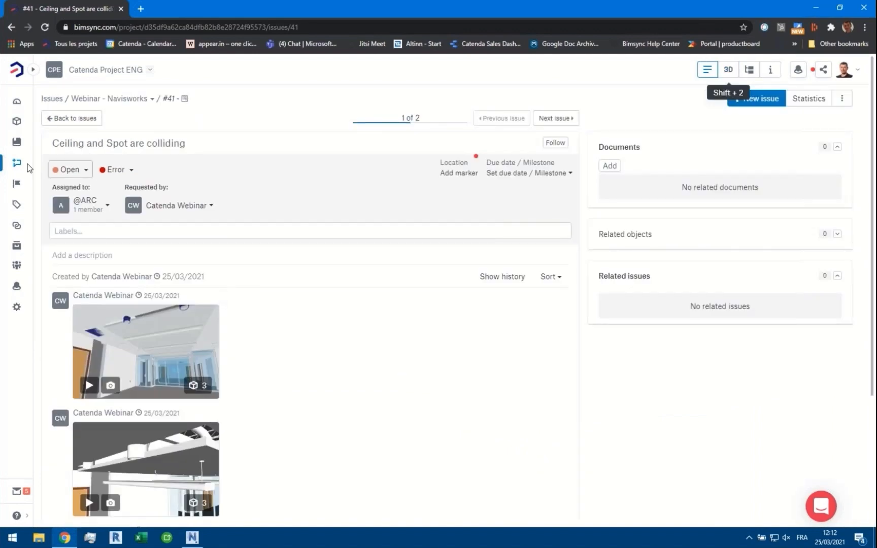
pyautogui.click(18, 163)
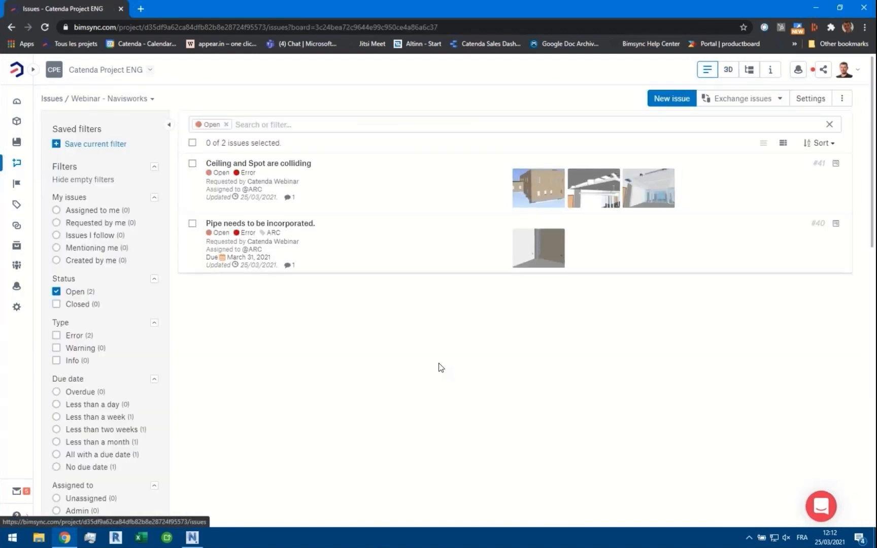
pyautogui.click(192, 539)
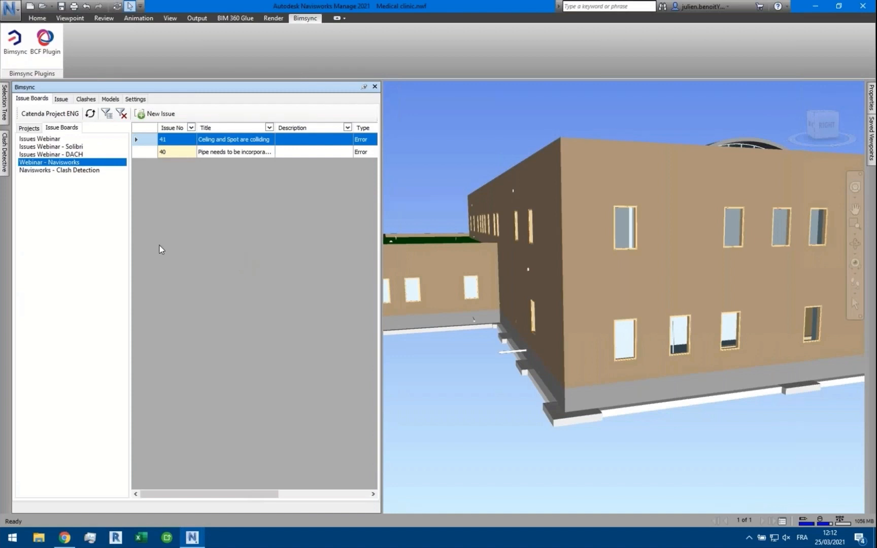
# Pin Clash Detective open, auto-hide the Bimsync panel, and show the ARC MEP 1st floor results.
pyautogui.click(6, 149)
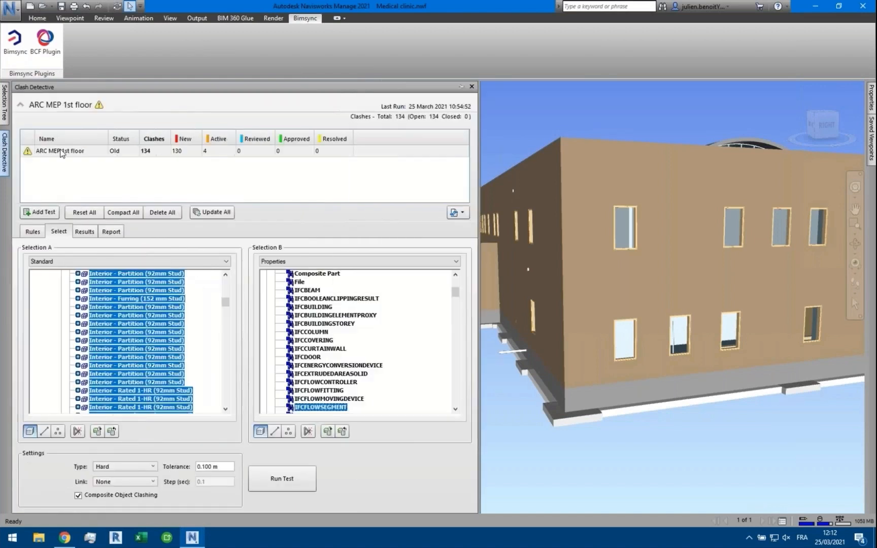
pyautogui.click(460, 87)
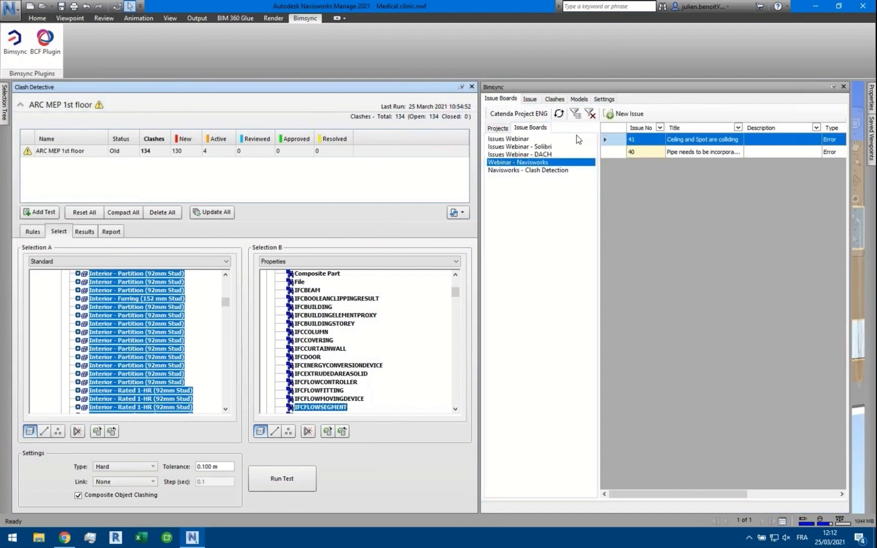
pyautogui.click(833, 87)
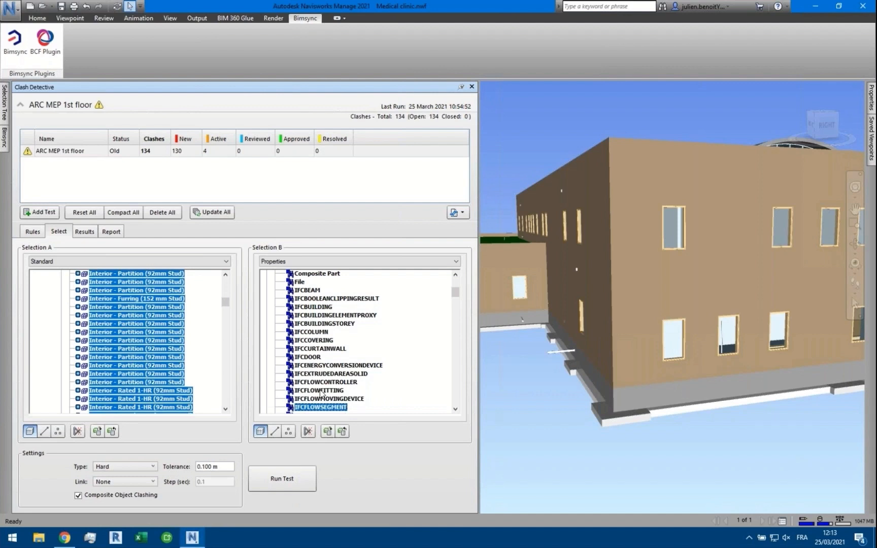
pyautogui.click(90, 232)
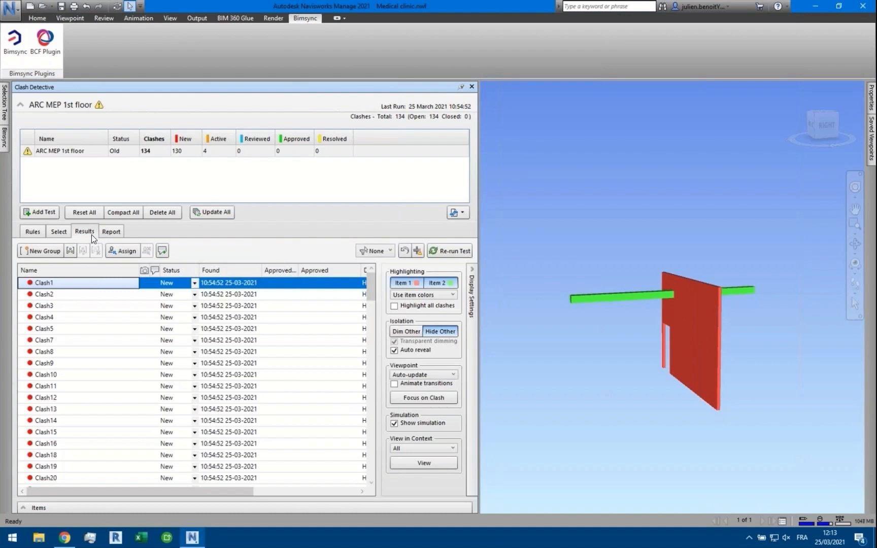
# Inspect Clash1 through Clash4, then select Clash1–Clash3 together.
pyautogui.click(95, 294)
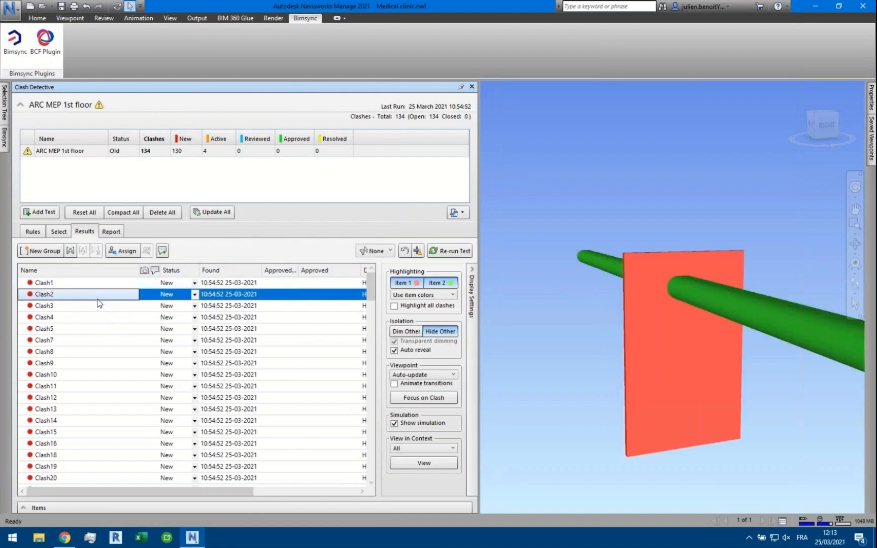
pyautogui.click(99, 308)
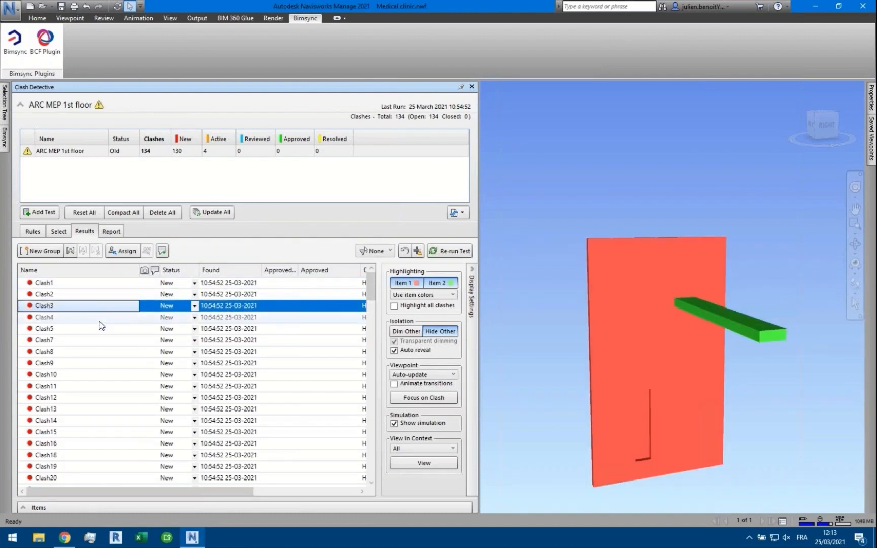
pyautogui.click(100, 320)
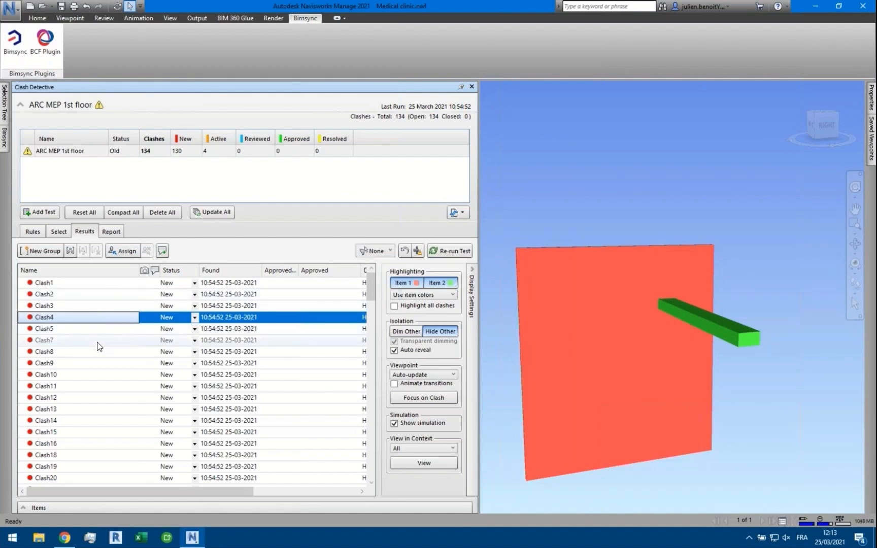
pyautogui.click(96, 283)
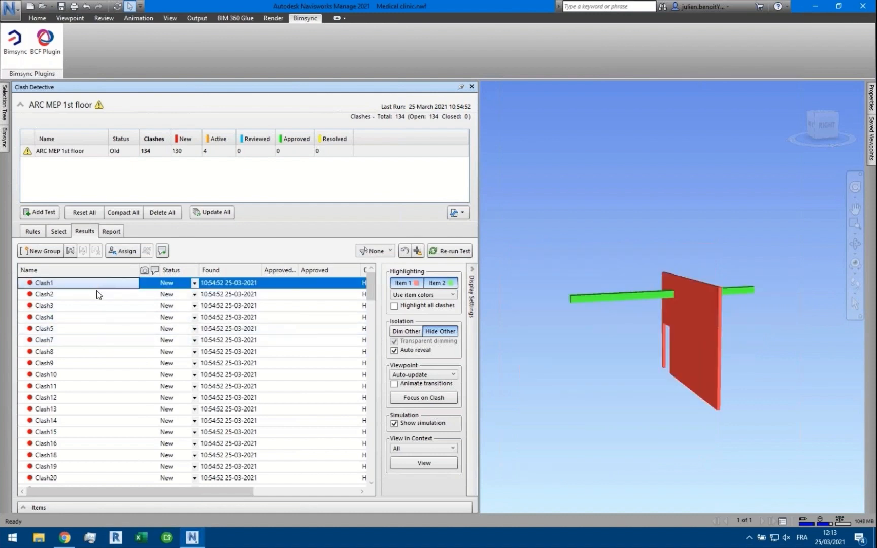
pyautogui.keyDown('shift'); pyautogui.click(94, 306); pyautogui.keyUp('shift')
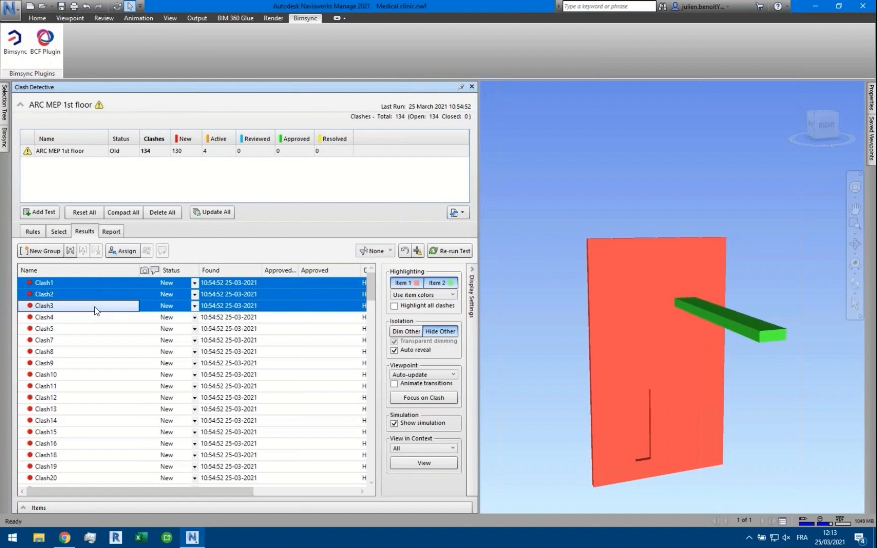
# Group Clash1–Clash3 into a group named 'GRP 01', select it, and auto-hide Clash Detective.
pyautogui.rightClick(95, 306)
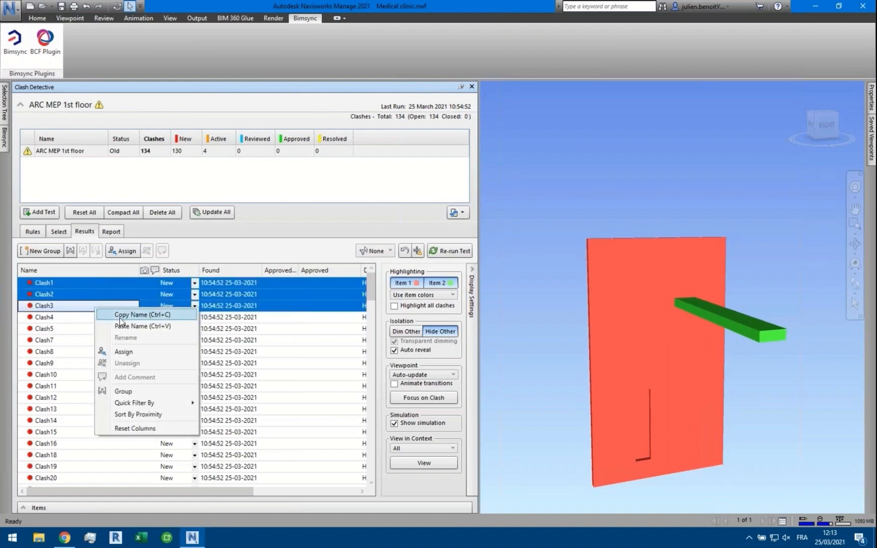
pyautogui.click(149, 391)
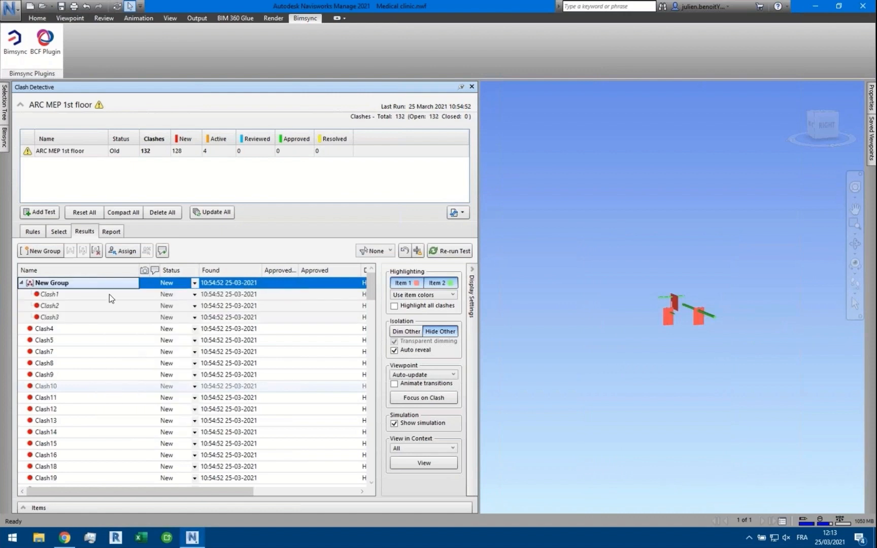
pyautogui.doubleClick(101, 287)
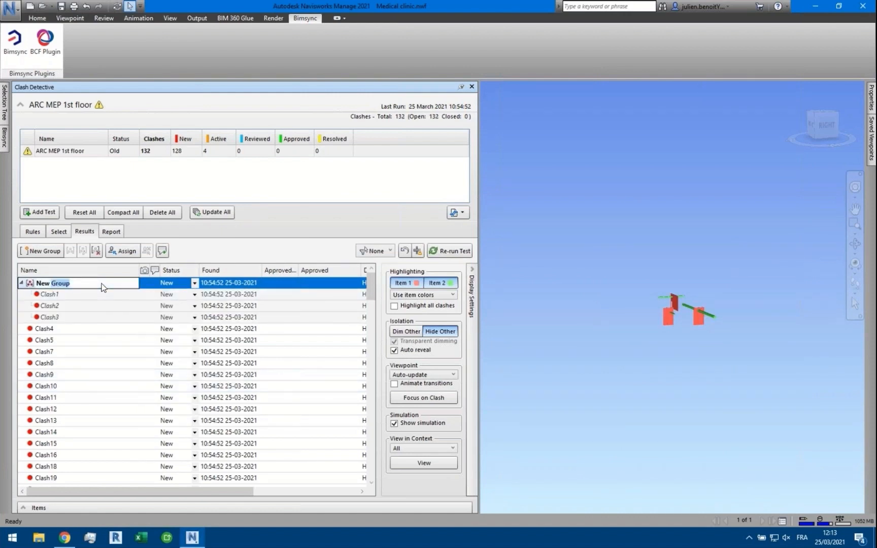
pyautogui.press('BackSpace')
pyautogui.press('BackSpace')
pyautogui.press('BackSpace')
pyautogui.press('BackSpace')
pyautogui.press('BackSpace')
pyautogui.write('GRP 01')
pyautogui.press('Return')
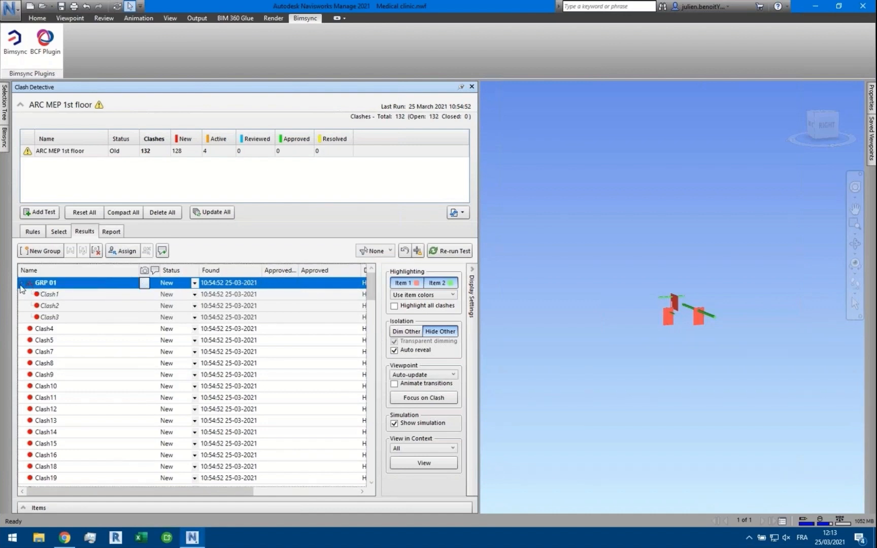
pyautogui.click(20, 286)
pyautogui.click(456, 88)
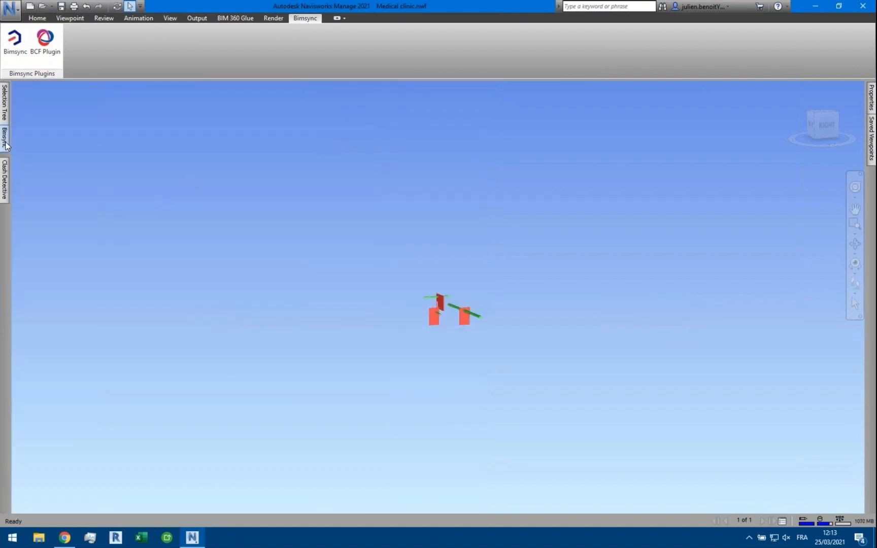
# Open the Bimsync Clashes tab with ARC MEP 1st floor kept as the clash test.
pyautogui.click(5, 138)
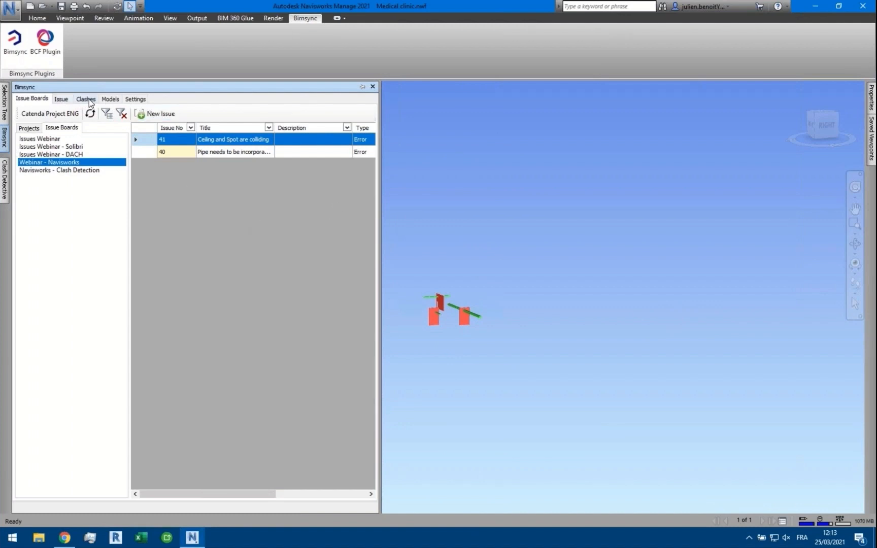
pyautogui.click(89, 99)
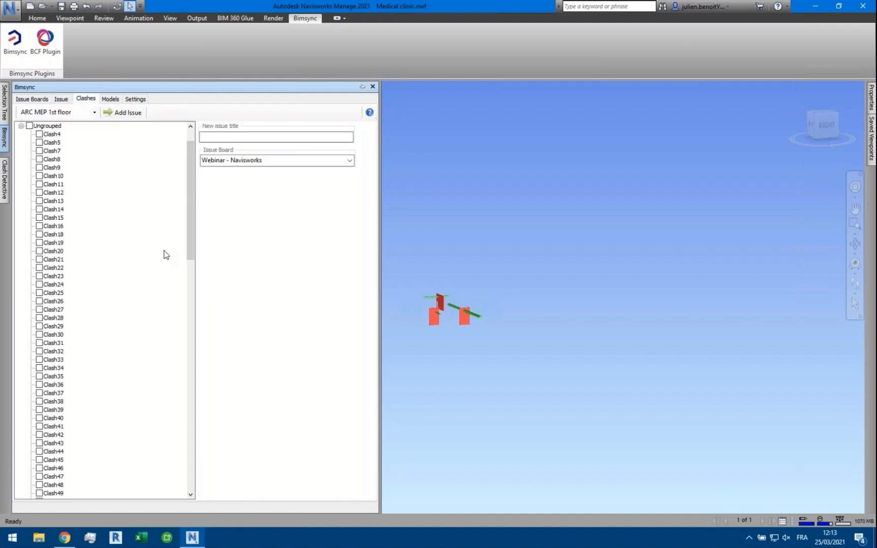
pyautogui.click(21, 126)
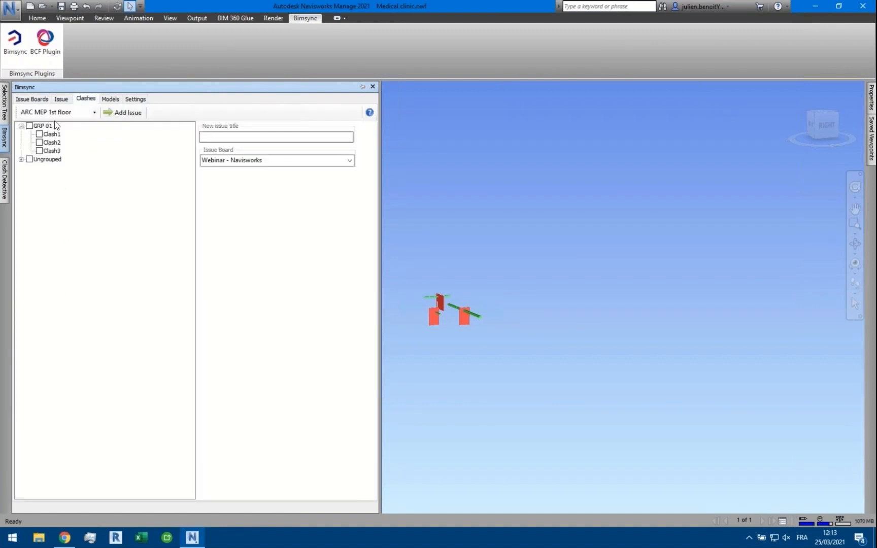
pyautogui.click(94, 113)
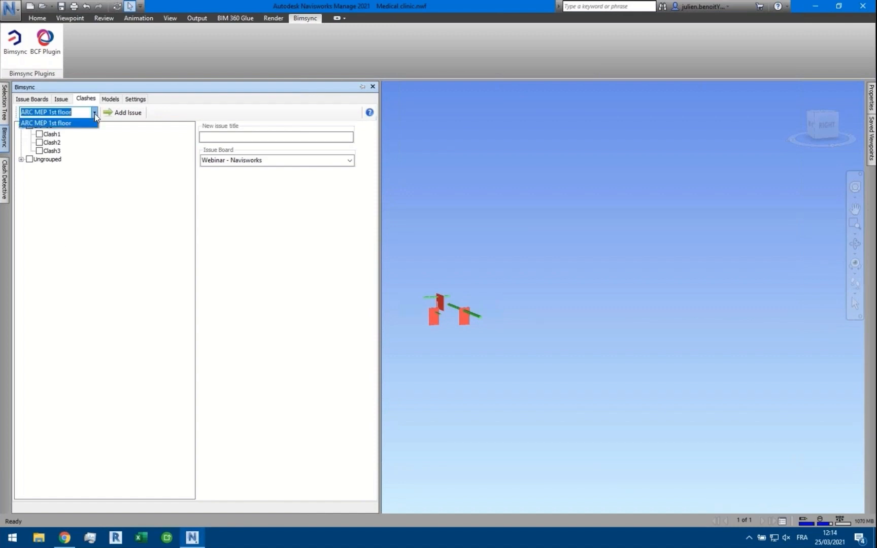
pyautogui.click(94, 113)
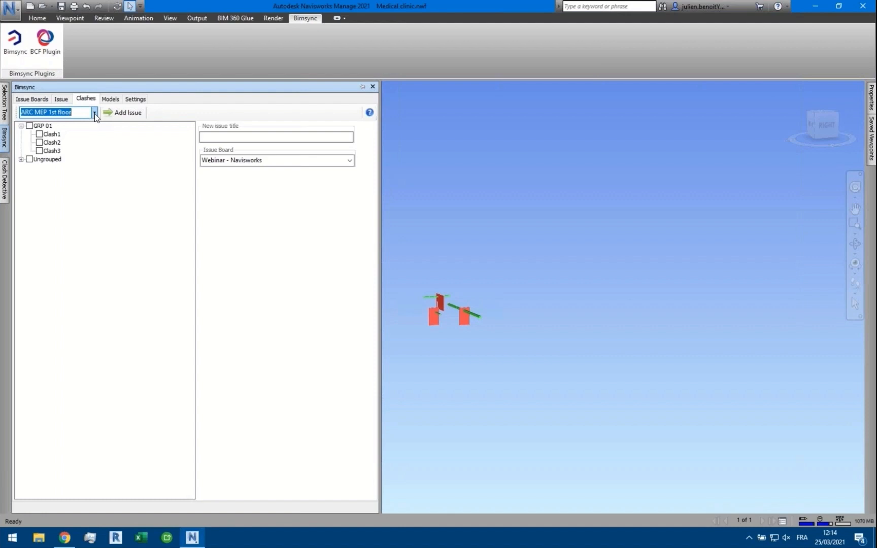
# Tick GRP 01 so Clash1–Clash3 are marked for the new issue.
pyautogui.click(126, 189)
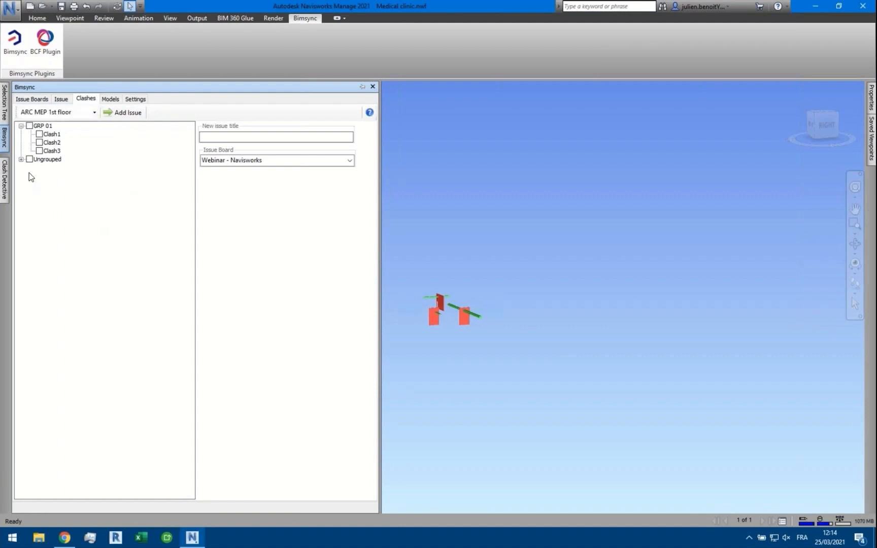
pyautogui.click(21, 160)
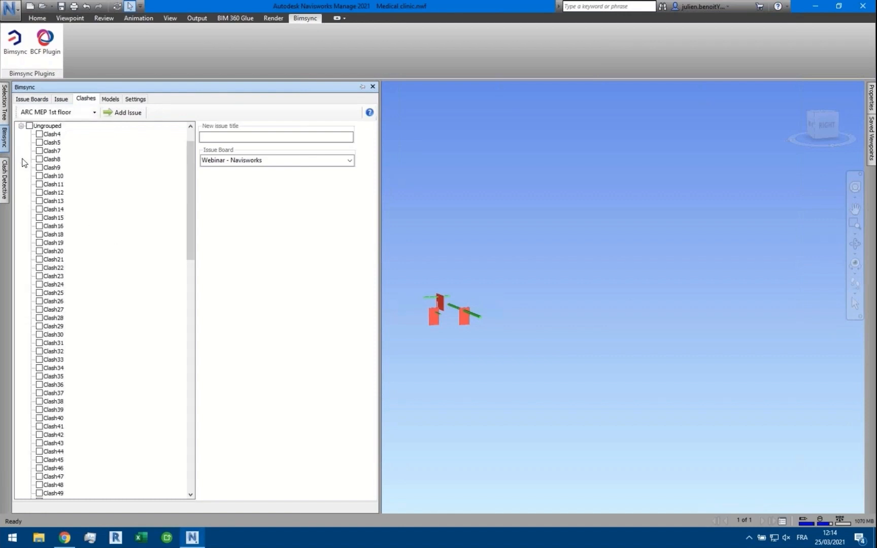
pyautogui.click(21, 126)
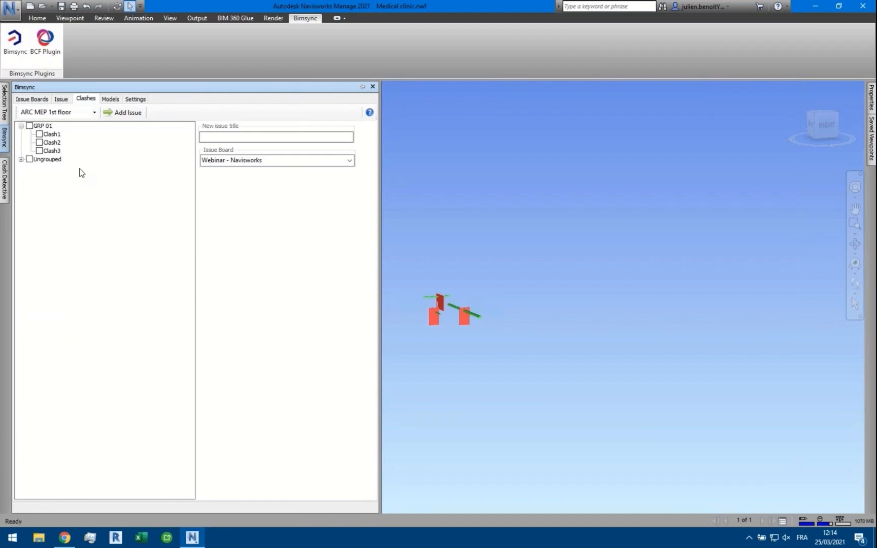
pyautogui.click(30, 126)
# Zoom in on the clashing panels and pin the Bimsync panel beside the model.
pyautogui.scroll(4, 432, 332)
pyautogui.moveTo(432, 333); pyautogui.dragTo(637, 328, button='middle')
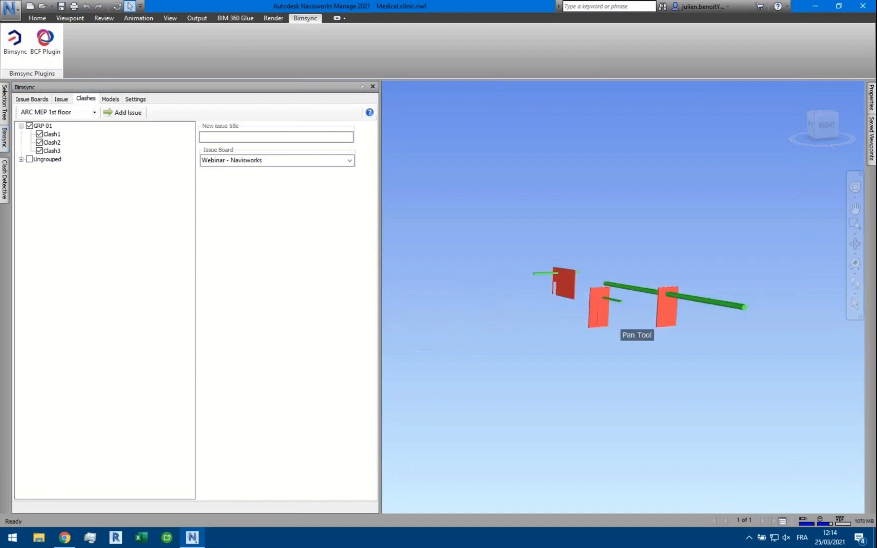
pyautogui.scroll(4, 632, 325)
pyautogui.click(550, 330)
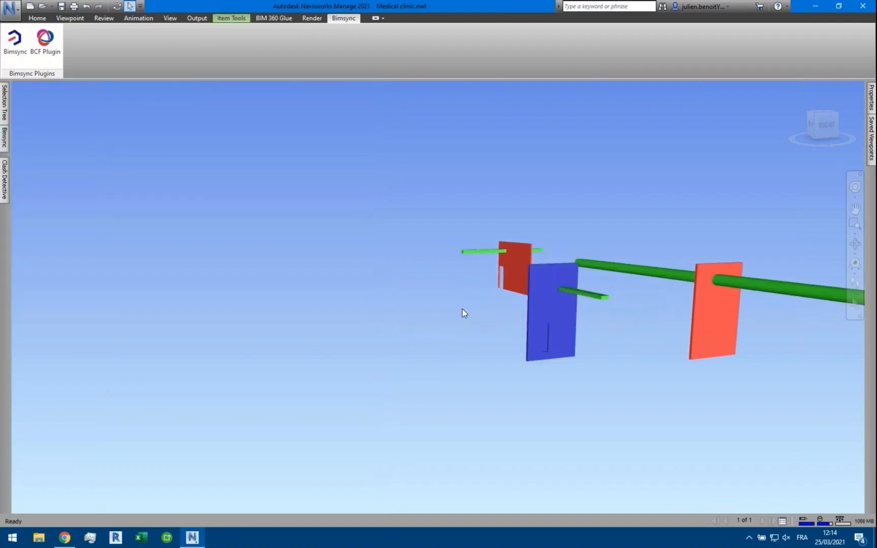
pyautogui.click(462, 313)
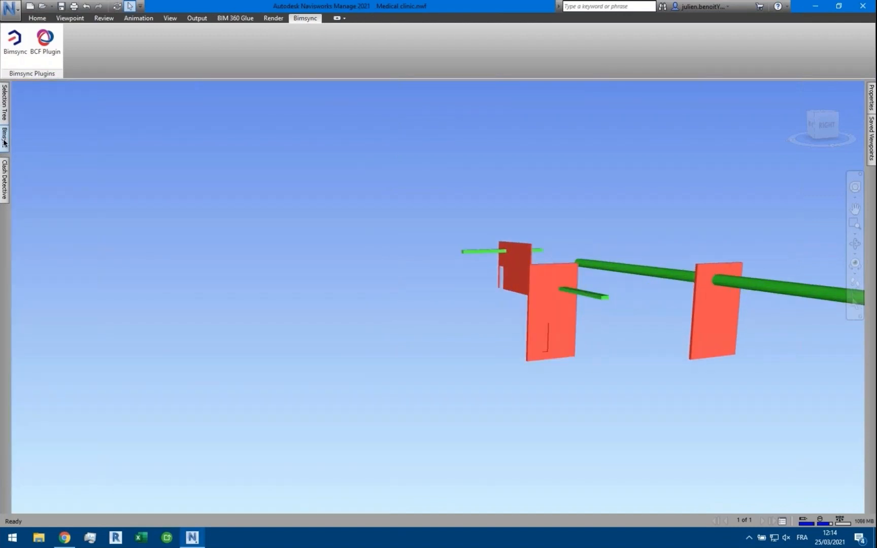
pyautogui.moveTo(5, 137)
pyautogui.click(362, 87)
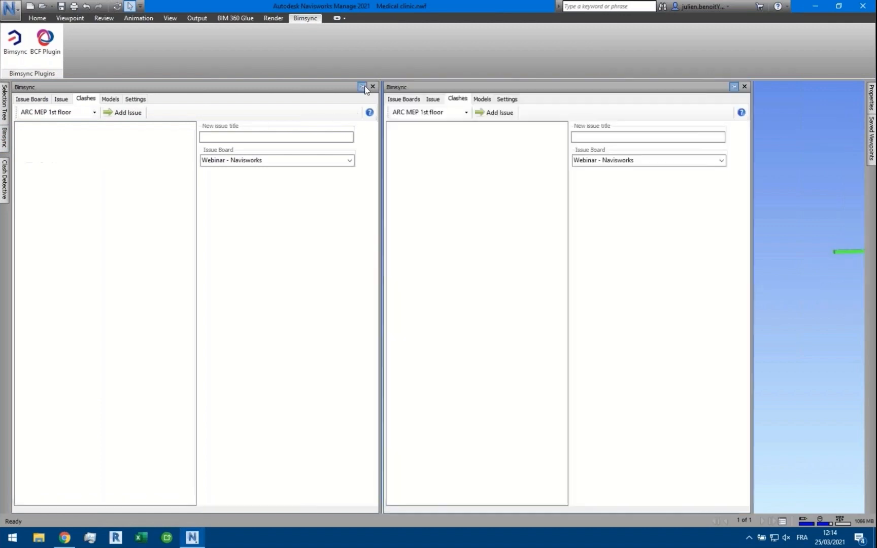
pyautogui.moveTo(591, 162); pyautogui.dragTo(428, 176, button='middle')
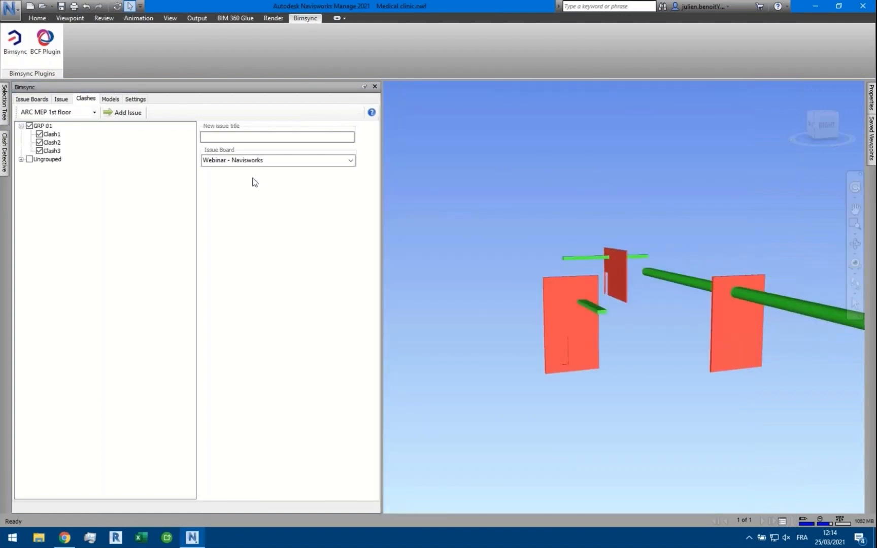
# Add issue 'ARC MEP 01' on the Navisworks - Clash Detection board and confirm it.
pyautogui.click(258, 137)
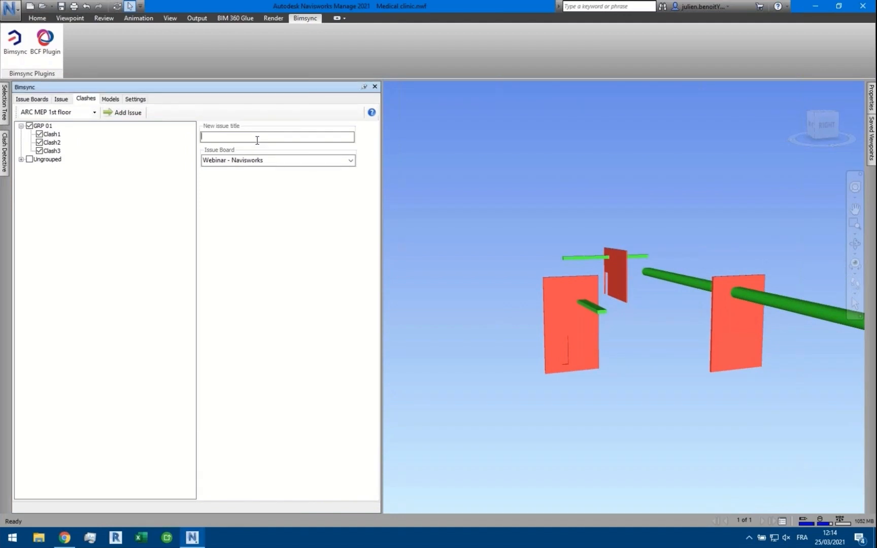
pyautogui.write('ARC MEP 01')
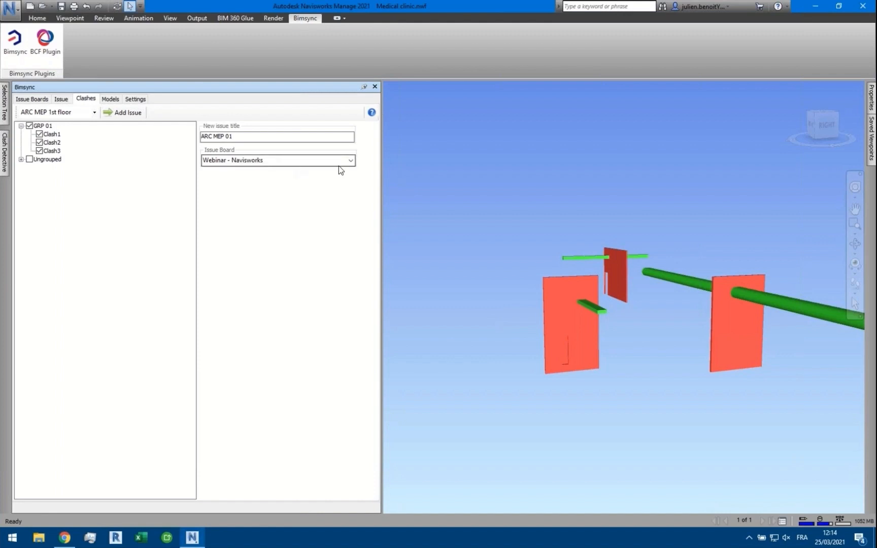
pyautogui.click(354, 162)
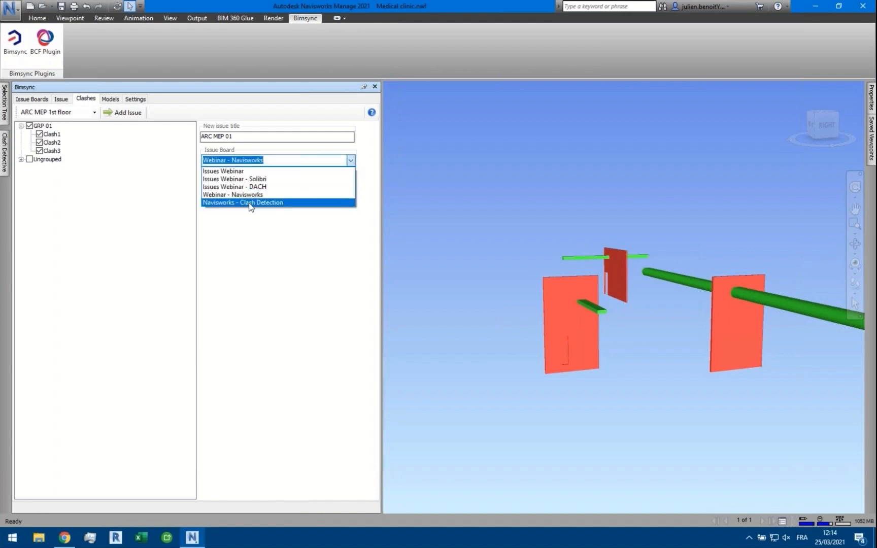
pyautogui.click(250, 203)
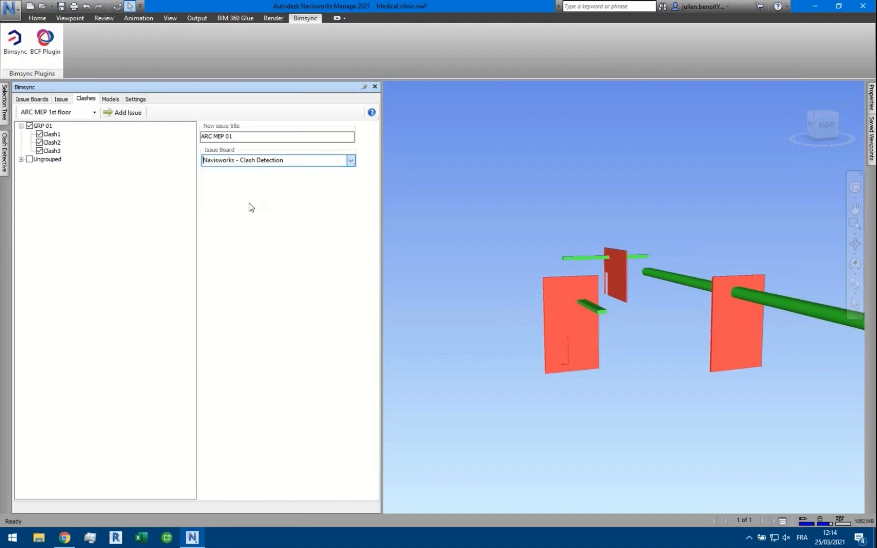
pyautogui.click(125, 113)
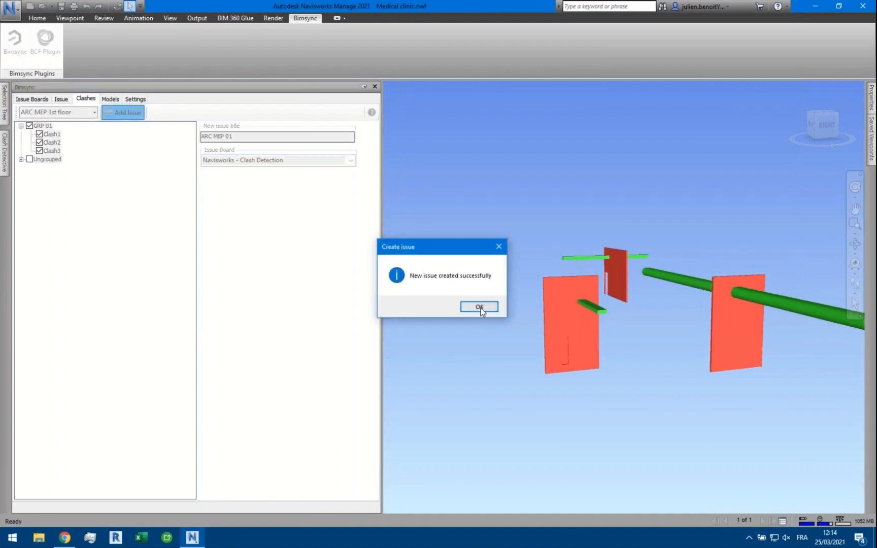
pyautogui.click(479, 306)
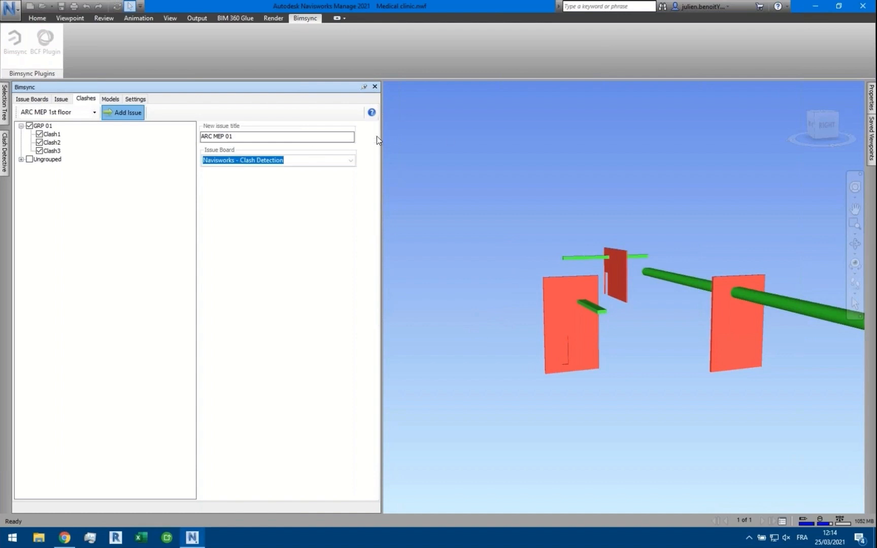
# Review the new issue's details and the clash test's selection sets, then return to Home view.
pyautogui.click(38, 18)
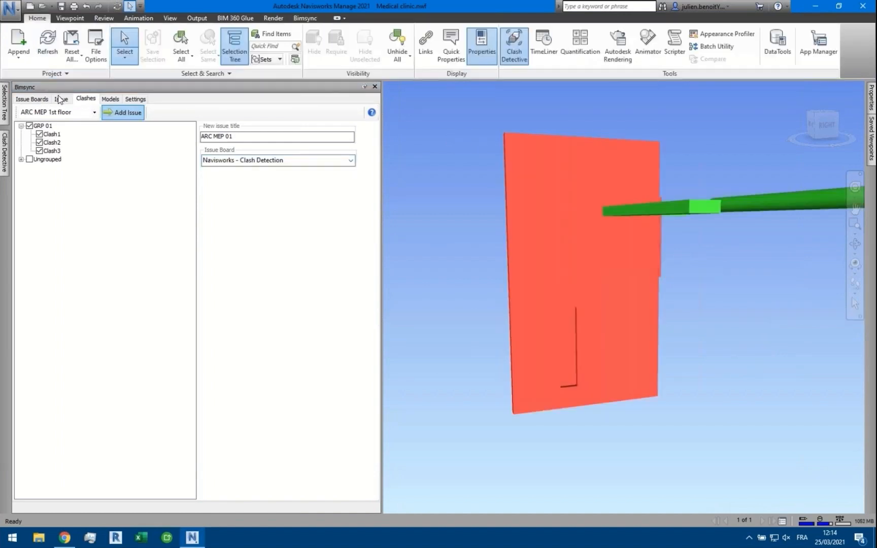
pyautogui.click(61, 100)
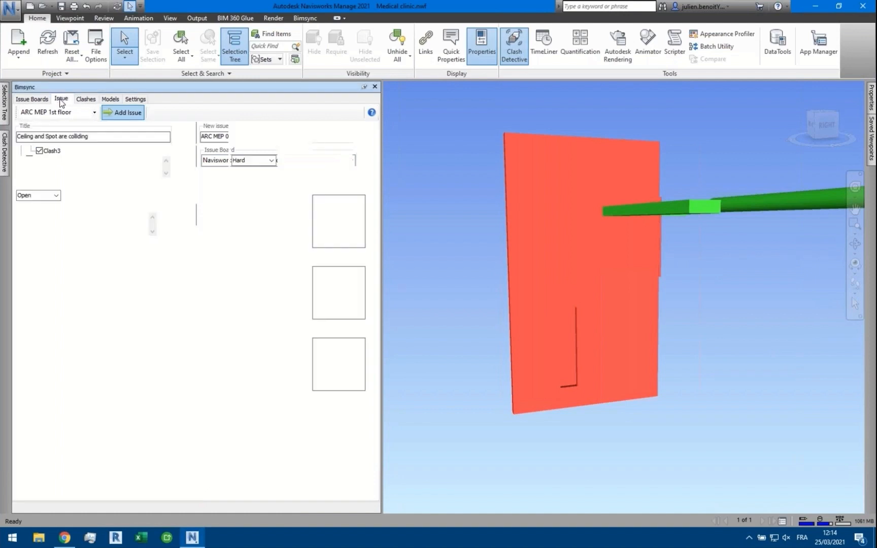
pyautogui.click(4, 151)
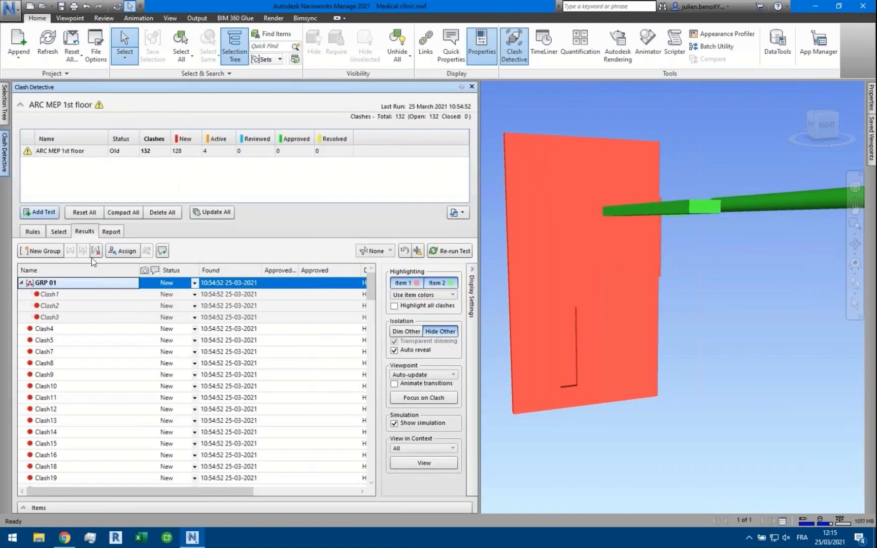
pyautogui.click(58, 231)
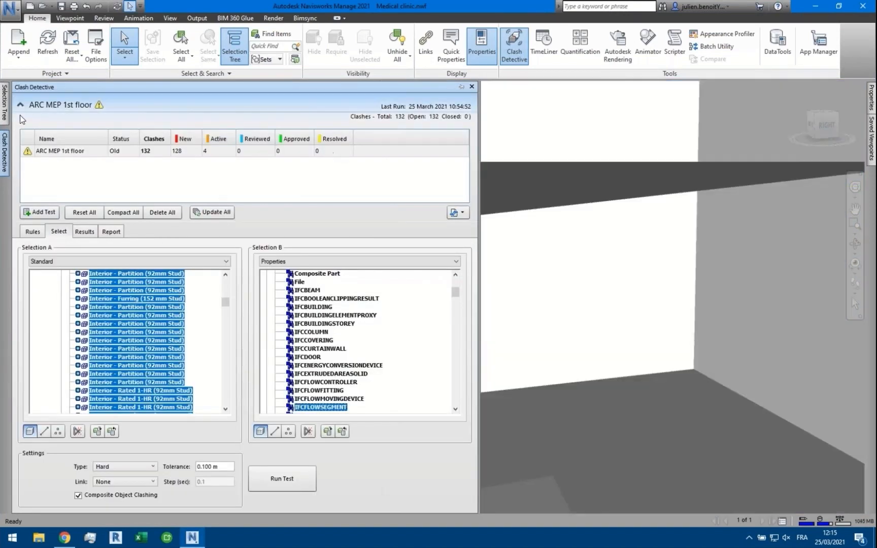
pyautogui.click(471, 87)
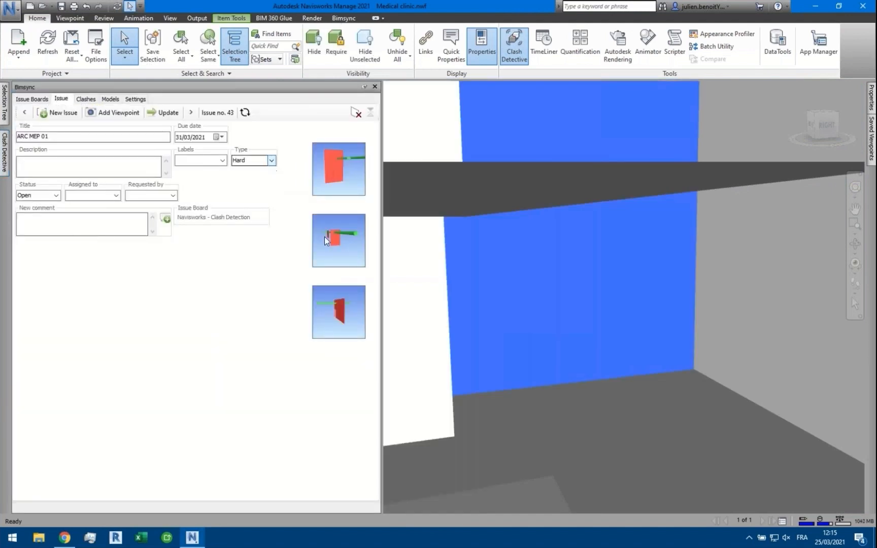
pyautogui.scroll(-1, 600, 193)
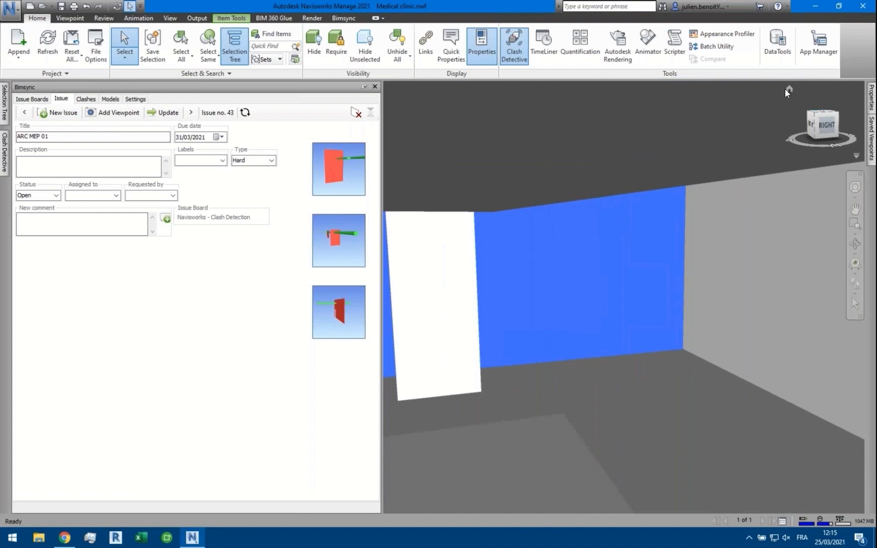
pyautogui.click(787, 90)
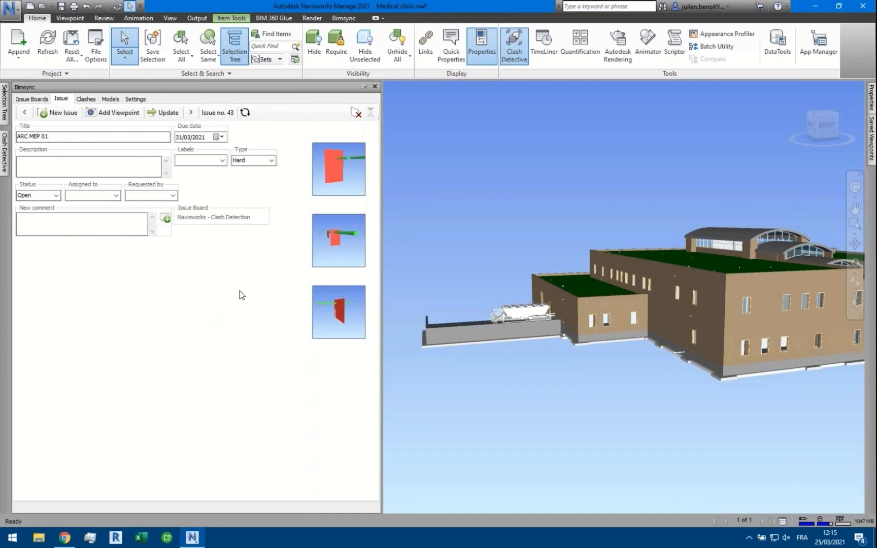
# Load the saved clash viewpoints in turn, ending on the pipe passing through the wall.
pyautogui.click(339, 314)
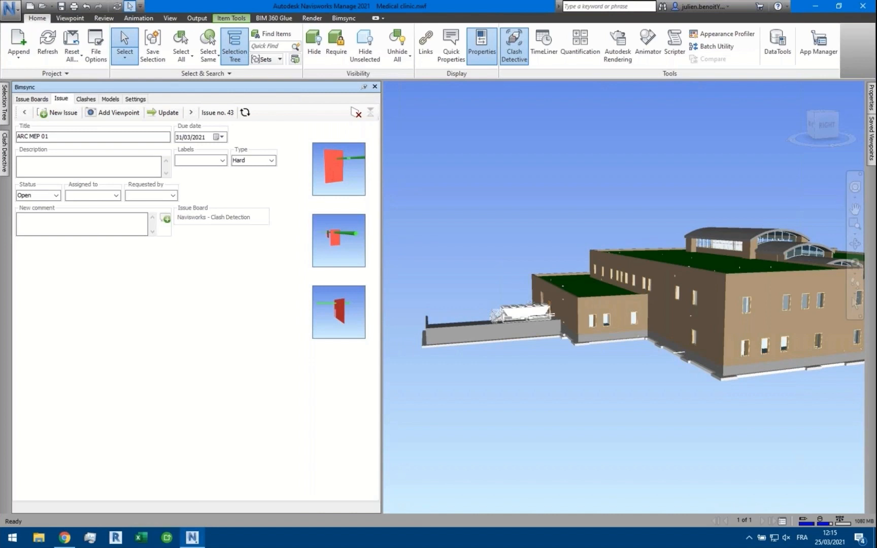
pyautogui.click(349, 243)
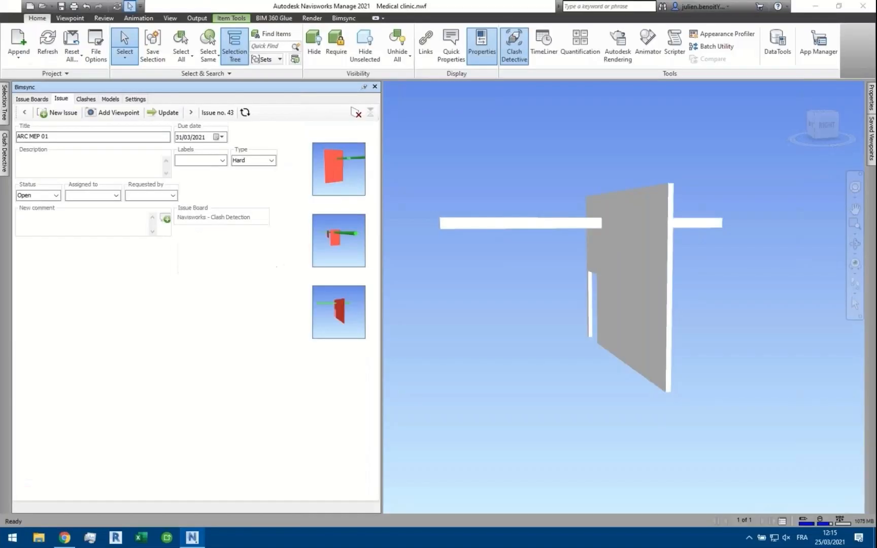
pyautogui.click(328, 252)
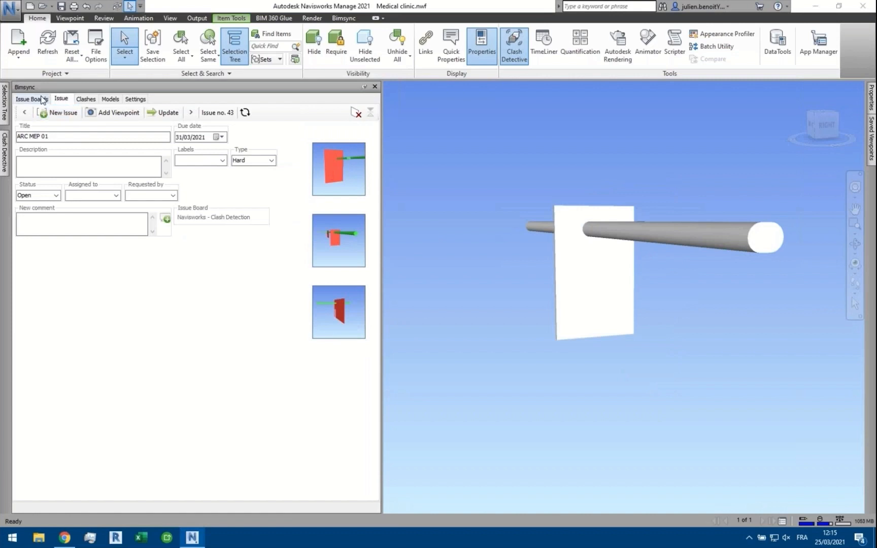
pyautogui.click(65, 542)
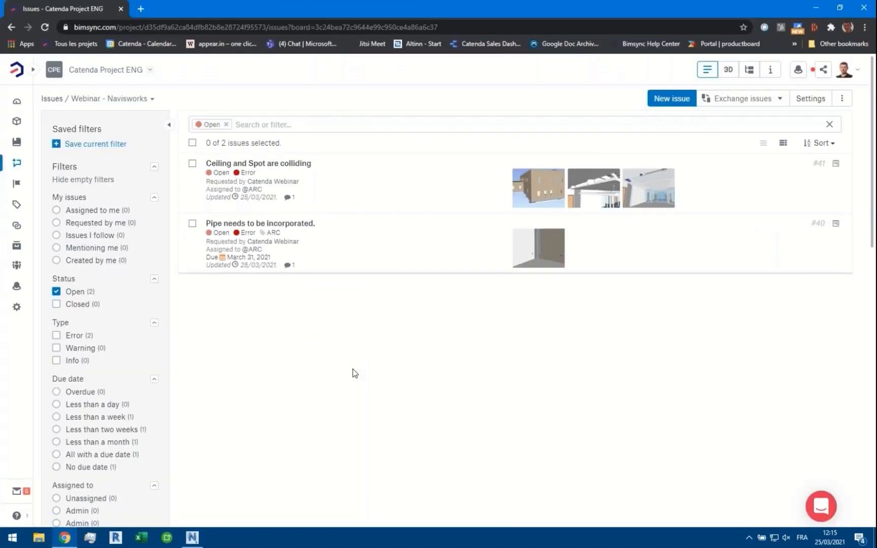
# Open ARC MEP 01 on the Navisworks - Clash Detection board and assign it to ARC.
pyautogui.click(125, 100)
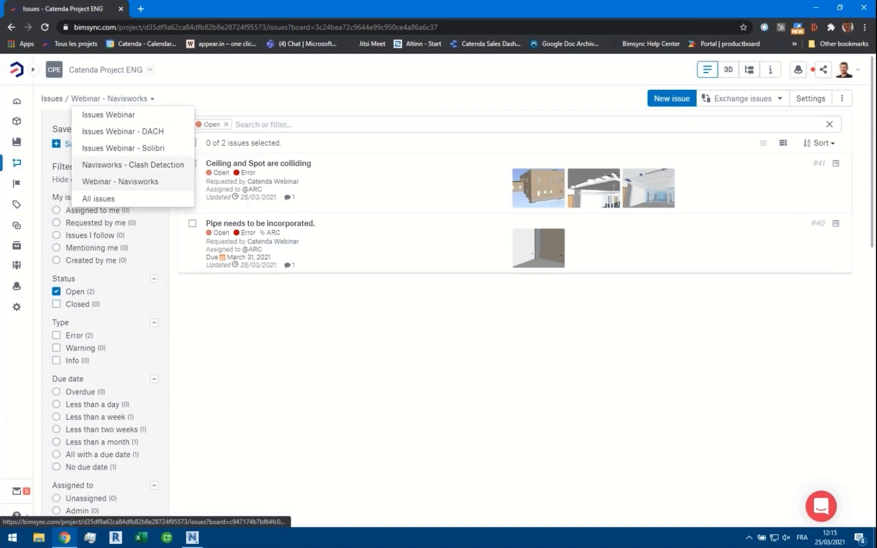
pyautogui.click(131, 166)
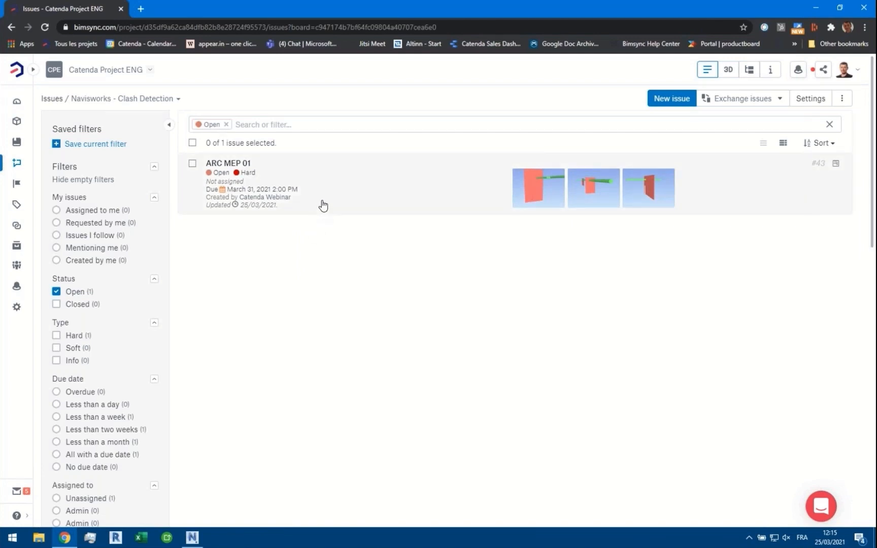
pyautogui.click(347, 198)
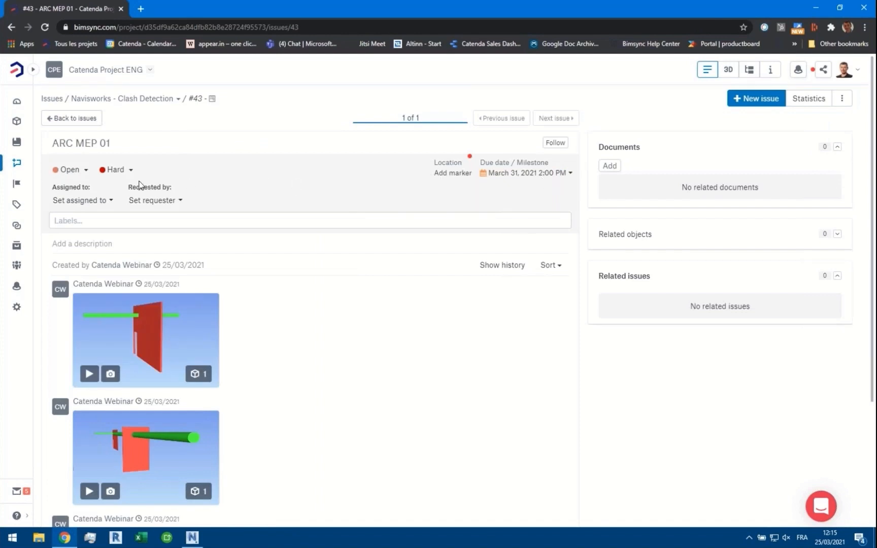
pyautogui.click(171, 203)
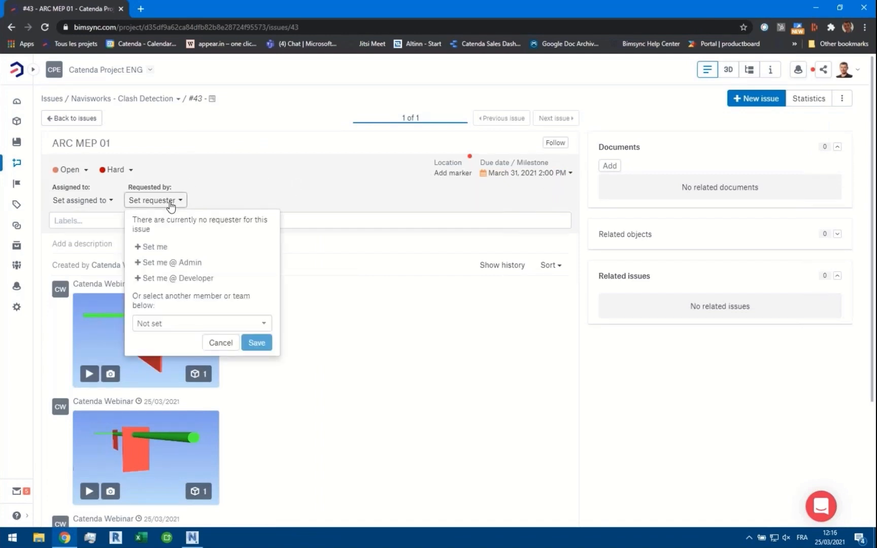
pyautogui.click(244, 185)
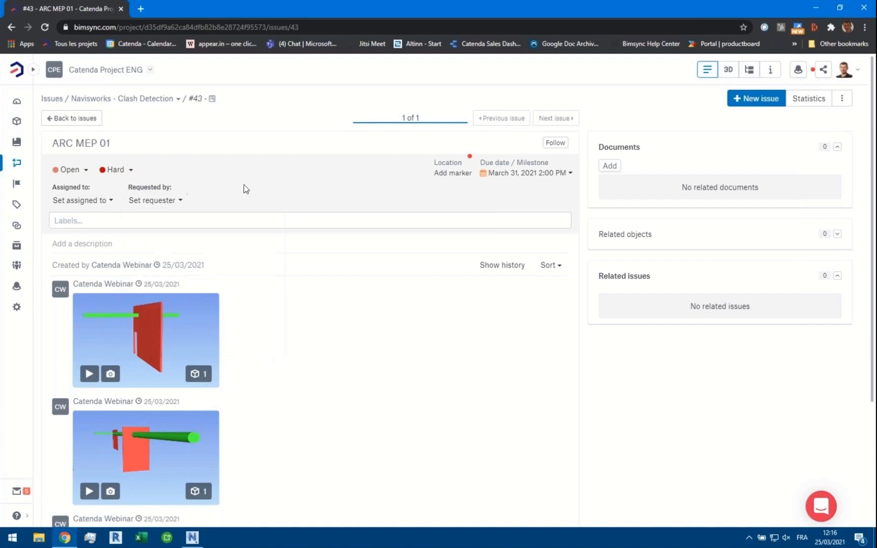
pyautogui.click(111, 201)
pyautogui.click(119, 325)
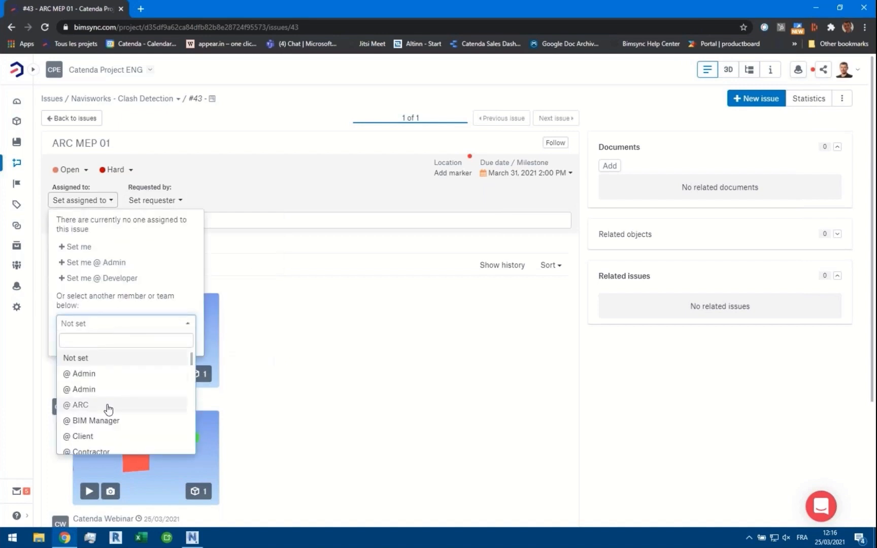
pyautogui.click(133, 406)
pyautogui.click(321, 272)
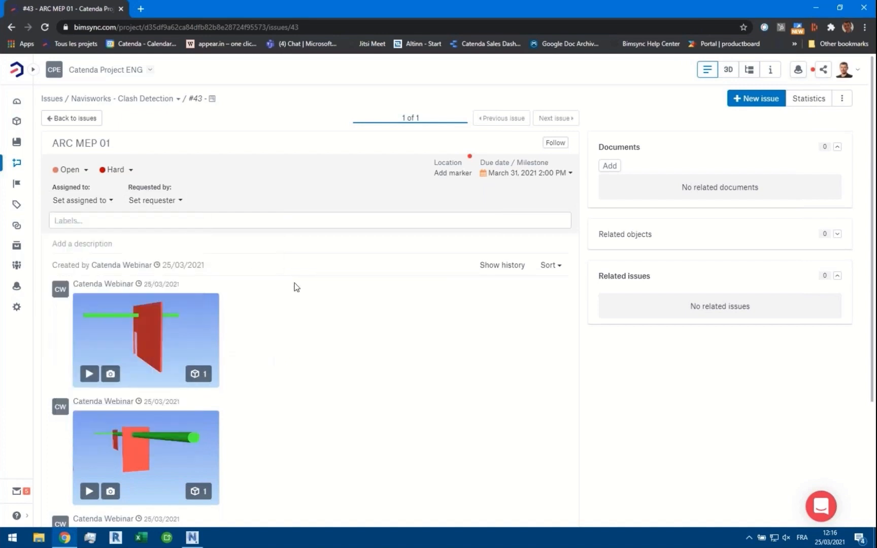
# Tag the issue with the ARC label and open its first viewpoint in 3D.
pyautogui.click(294, 223)
pyautogui.click(293, 245)
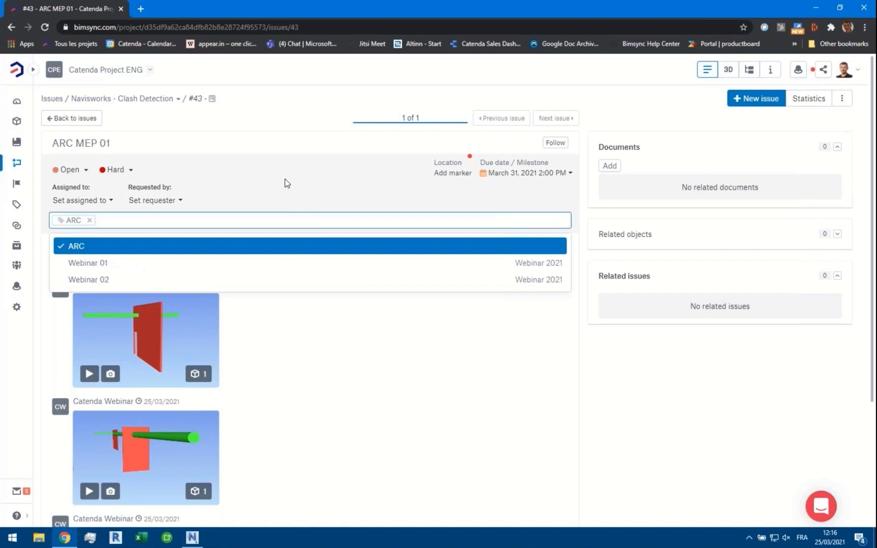
pyautogui.click(285, 179)
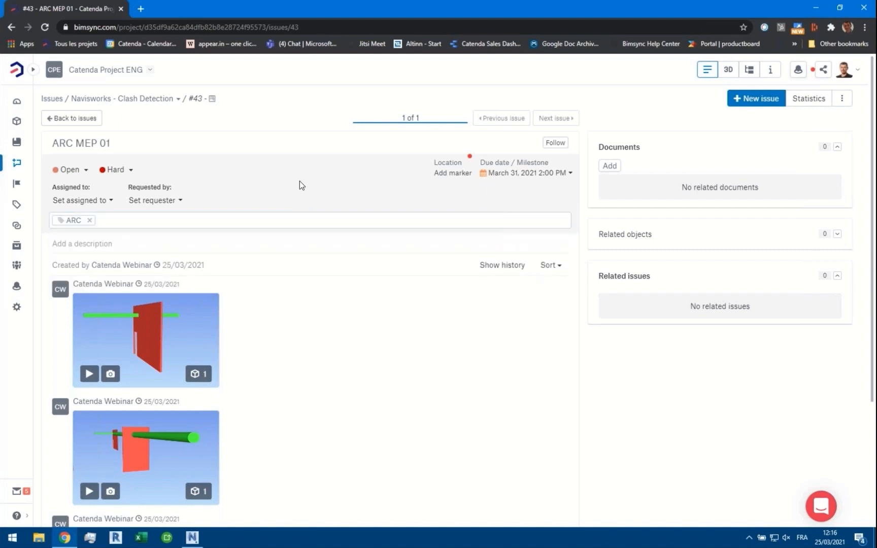
pyautogui.scroll(-3, 302, 328)
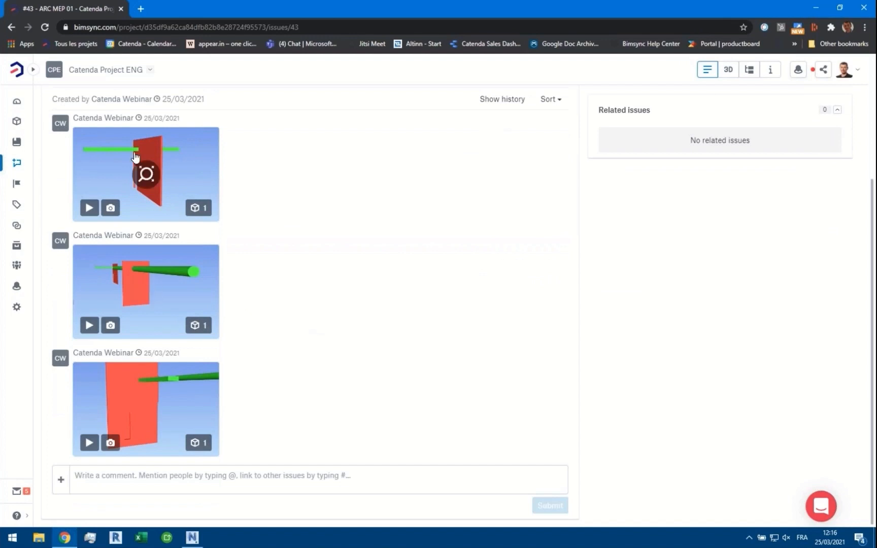
pyautogui.click(145, 175)
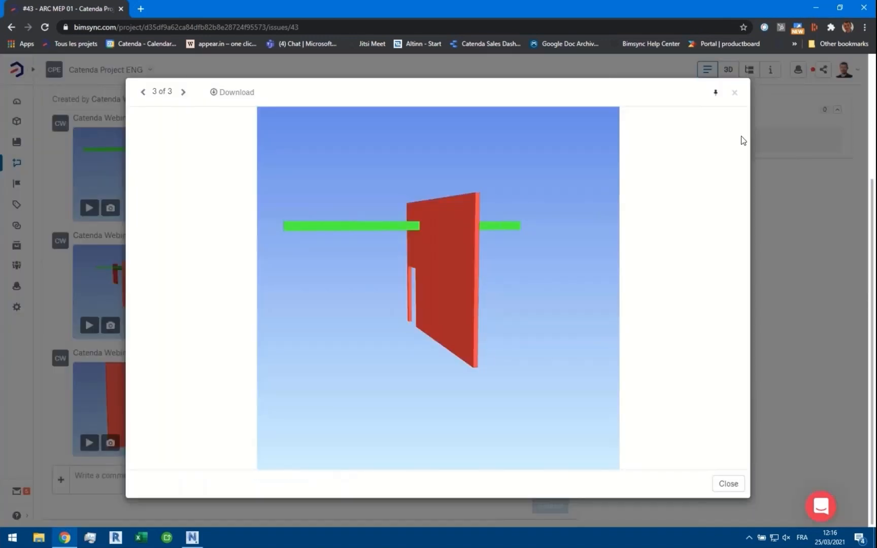
pyautogui.click(737, 95)
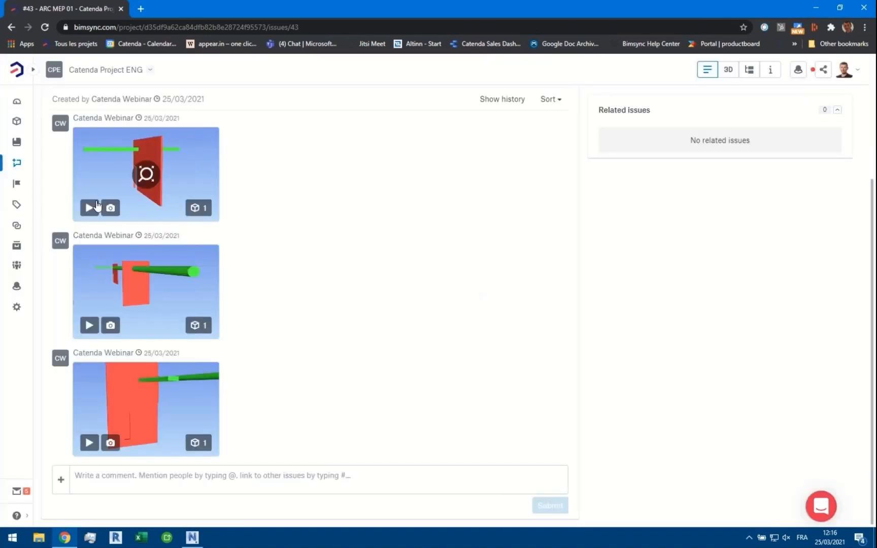
pyautogui.click(90, 209)
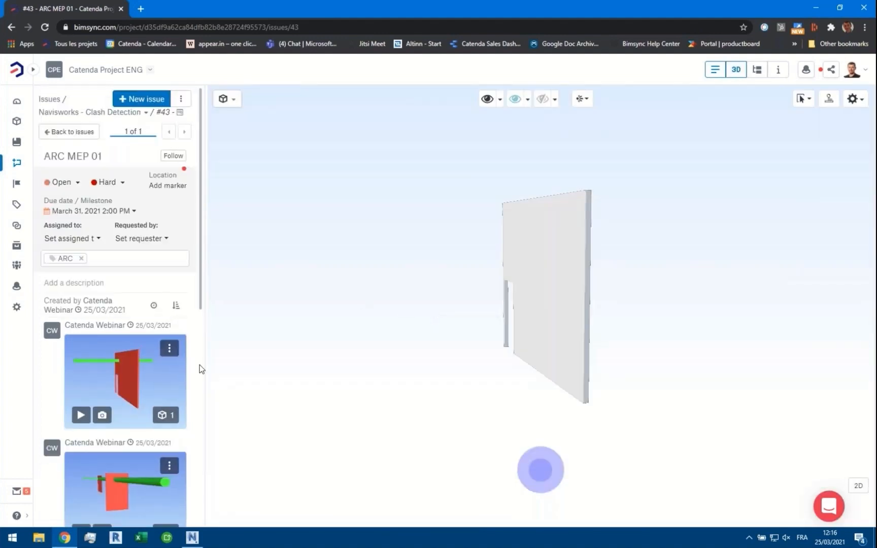
# Add MEP-Model to the last viewpoint's models and save it.
pyautogui.moveTo(129, 477)
pyautogui.scroll(-5, 128, 477)
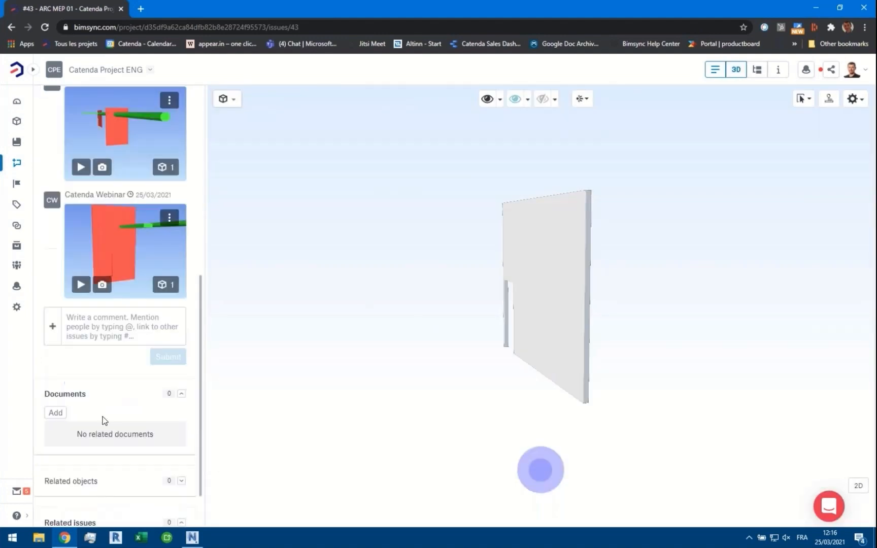
pyautogui.click(234, 106)
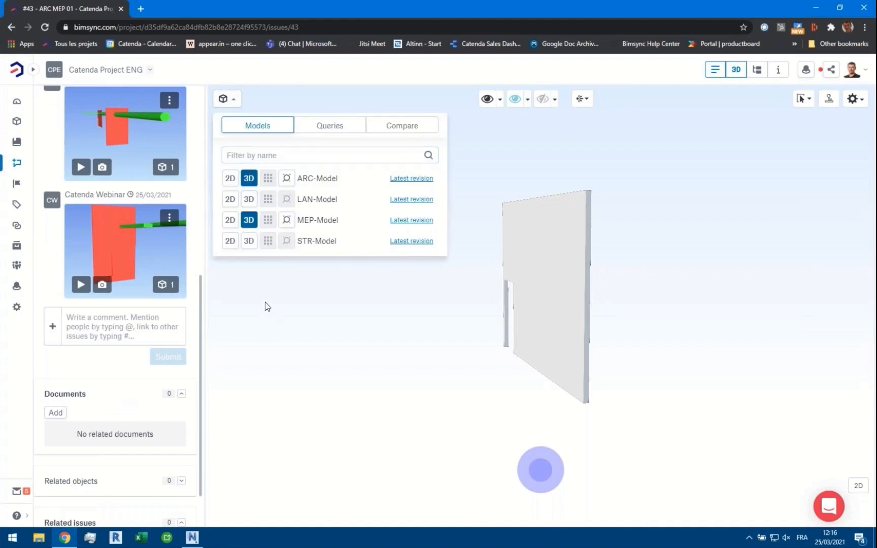
pyautogui.click(83, 288)
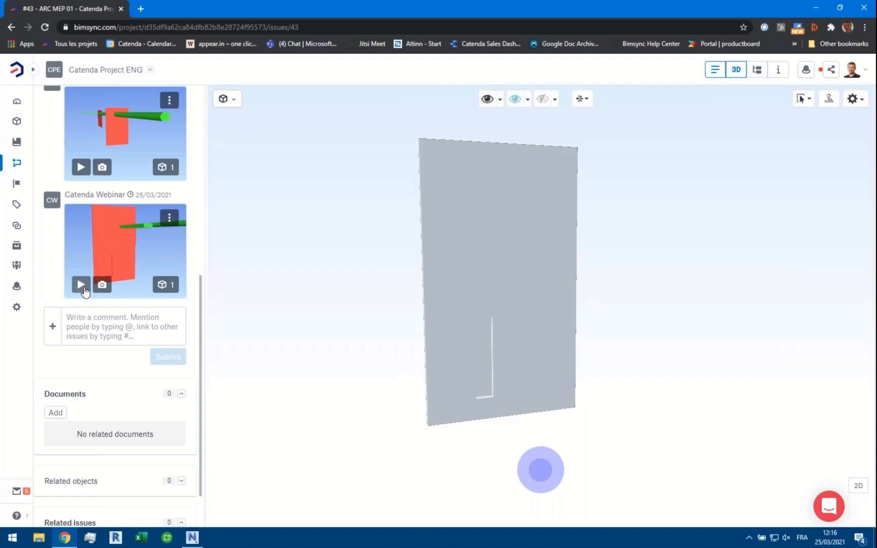
pyautogui.click(173, 222)
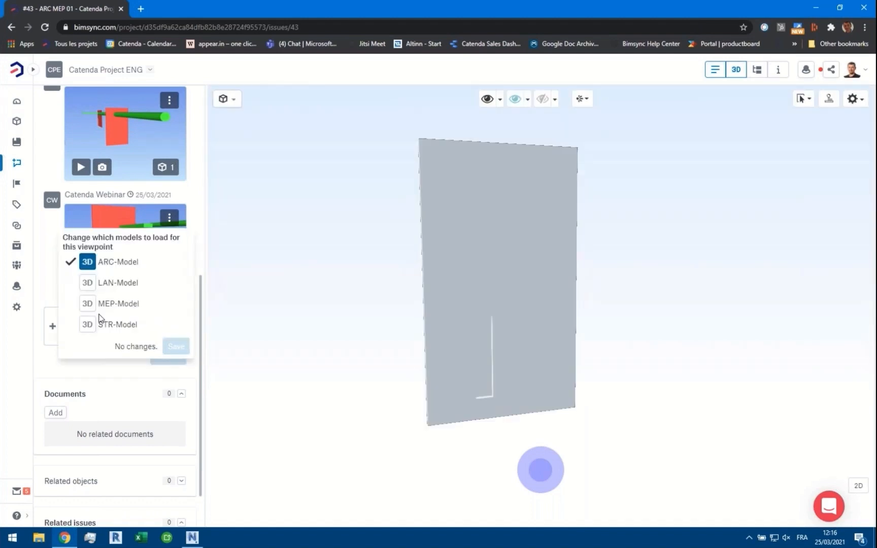
pyautogui.click(88, 303)
pyautogui.click(176, 347)
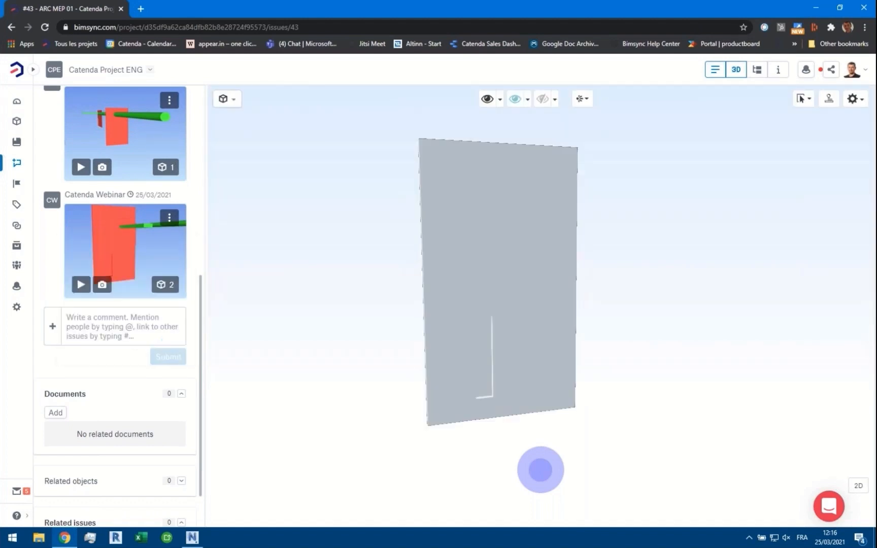
# Reload the last viewpoint to confirm it now shows both ARC-Model and MEP-Model.
pyautogui.click(82, 168)
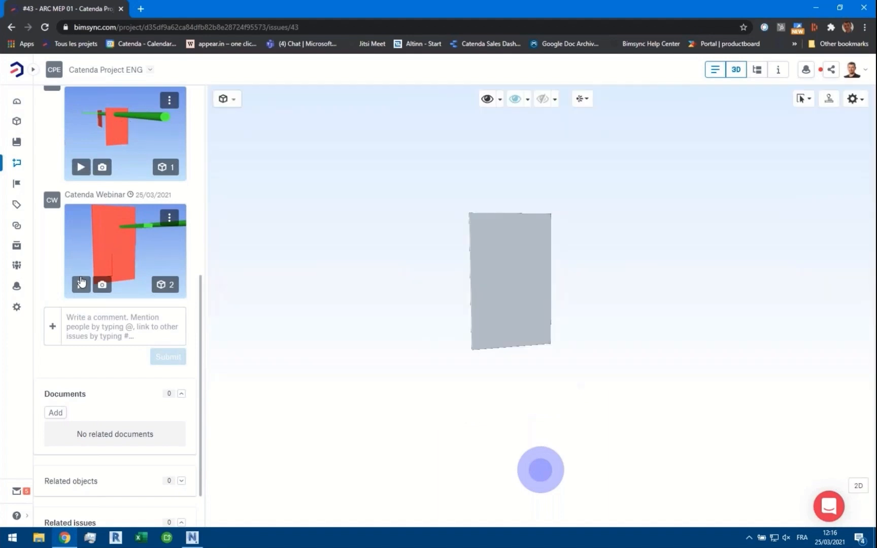
pyautogui.click(80, 284)
pyautogui.click(171, 219)
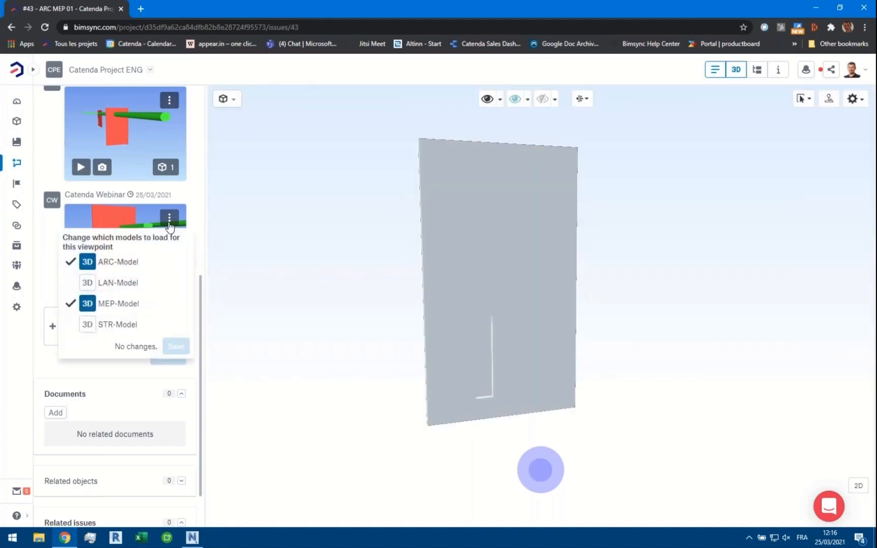
pyautogui.click(203, 336)
pyautogui.scroll(2, 141, 260)
pyautogui.scroll(5, 141, 260)
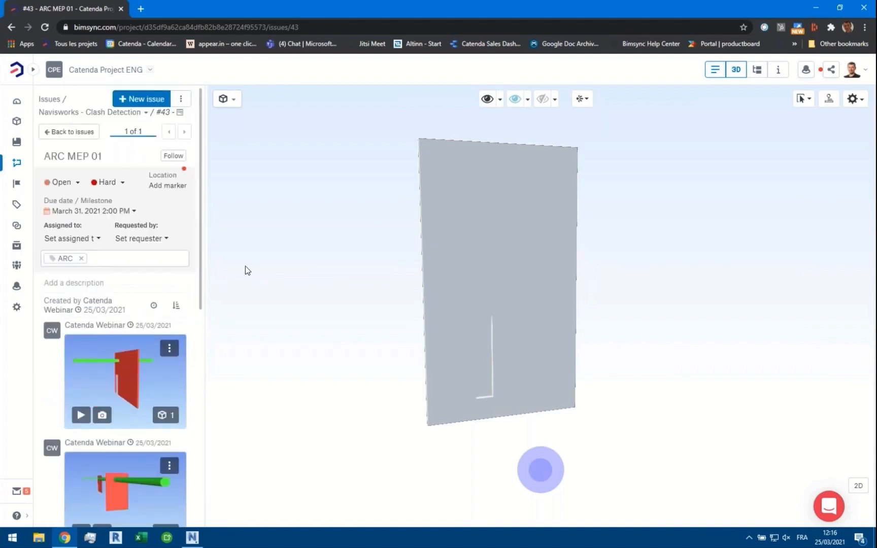
pyautogui.scroll(-5, 439, 286)
pyautogui.scroll(3, 471, 264)
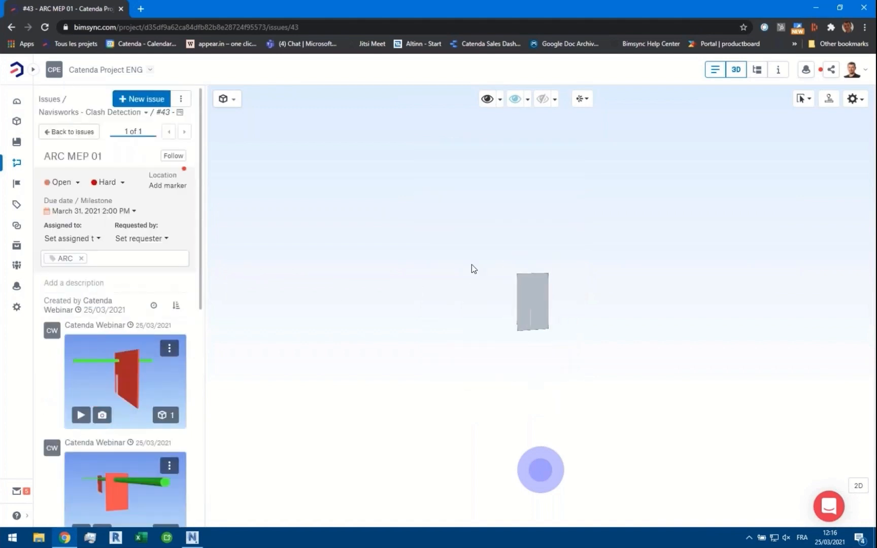
pyautogui.click(236, 103)
pyautogui.click(231, 102)
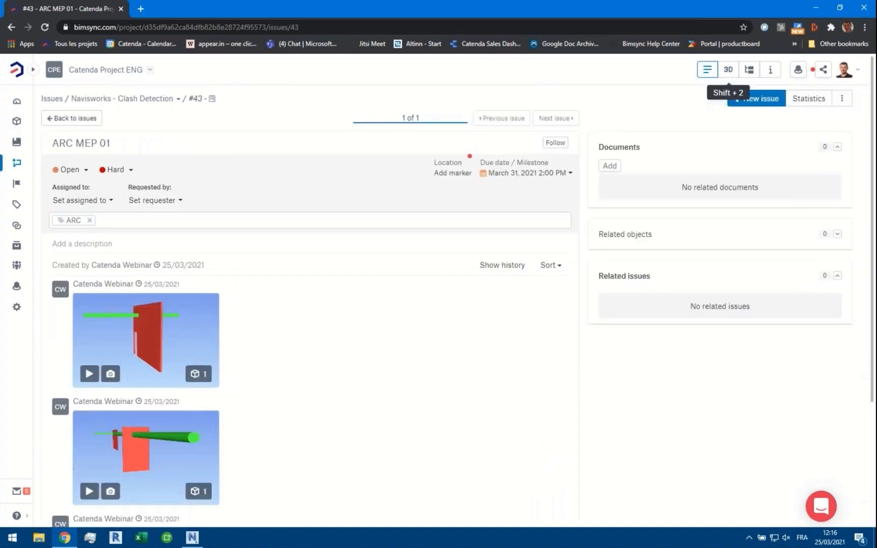
# Return to the Navisworks - Clash Detection board's issue list, then switch to Navisworks.
pyautogui.click(75, 121)
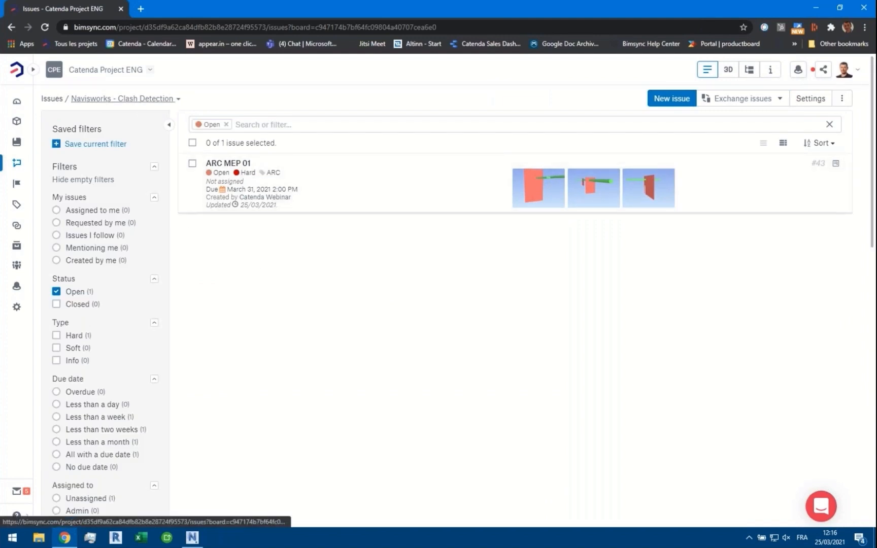
pyautogui.click(136, 101)
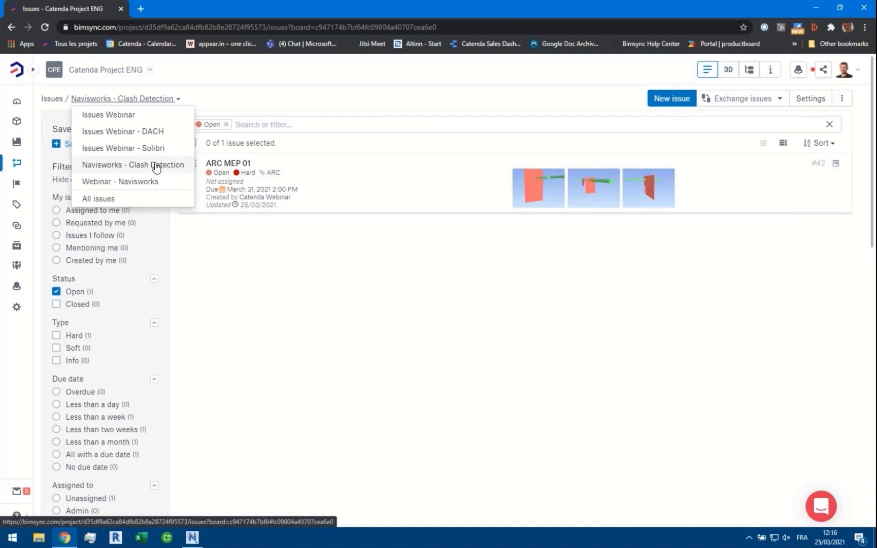
pyautogui.click(279, 291)
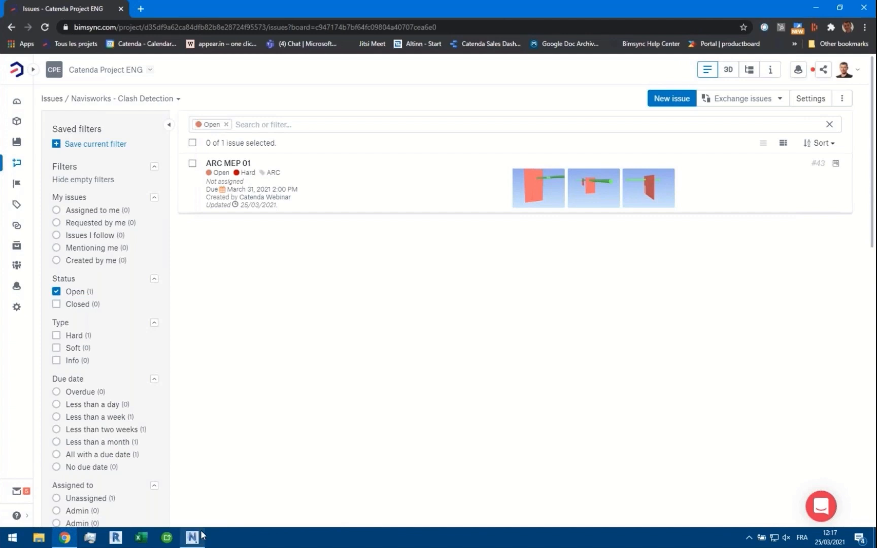
pyautogui.click(201, 537)
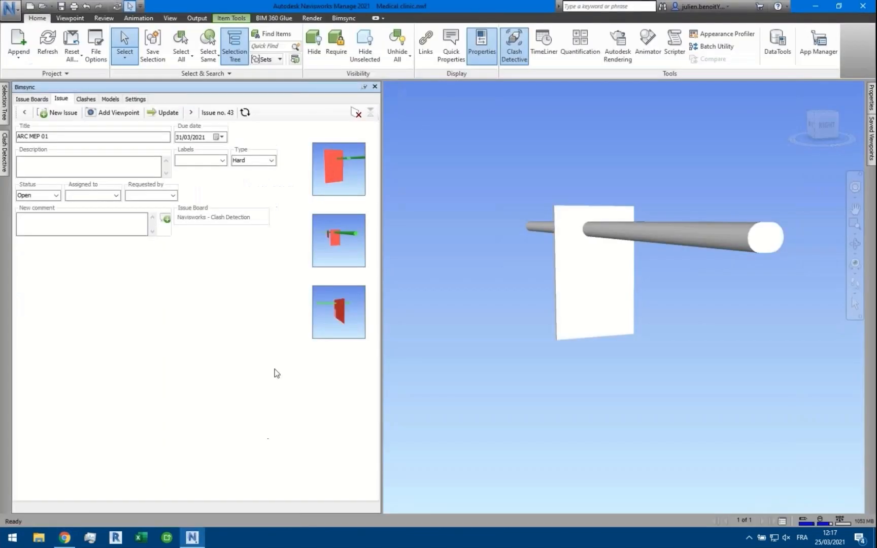
# Show the Bimsync Issue Boards and reset the 3D view to its Home position.
pyautogui.click(6, 161)
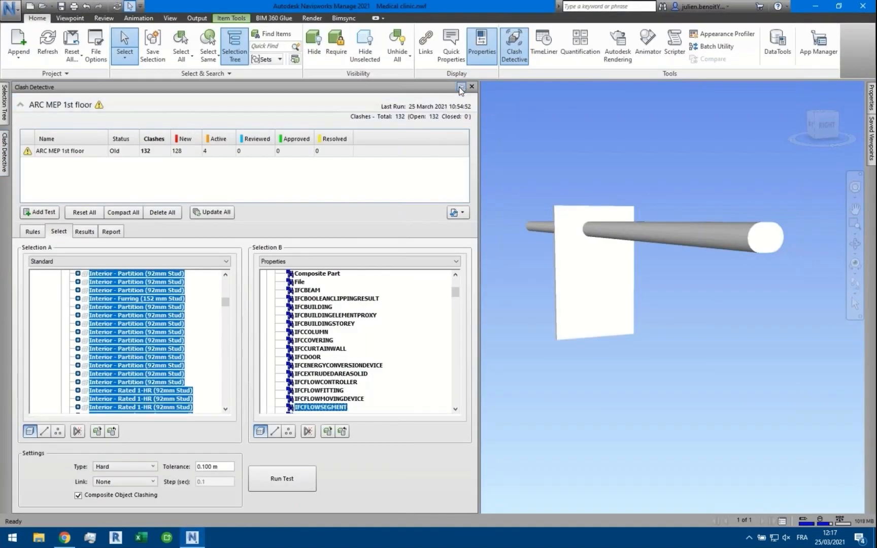
pyautogui.click(460, 88)
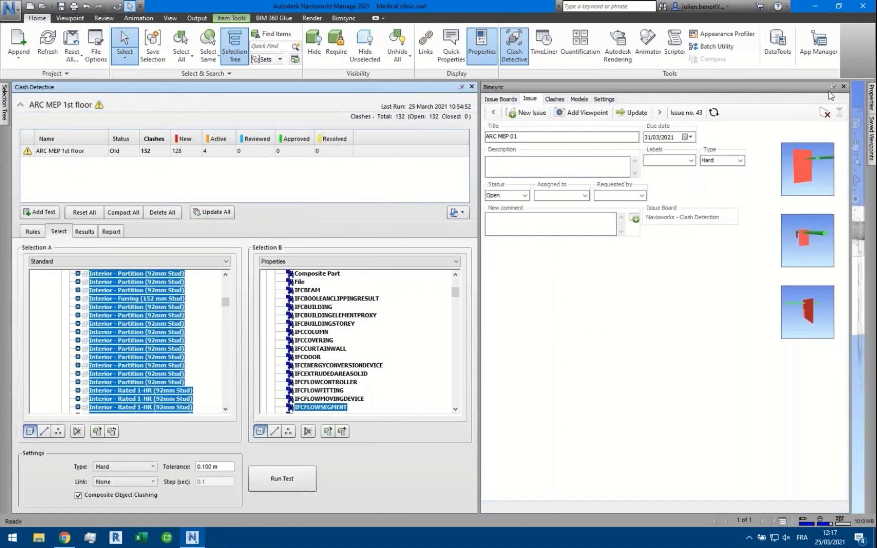
pyautogui.click(462, 86)
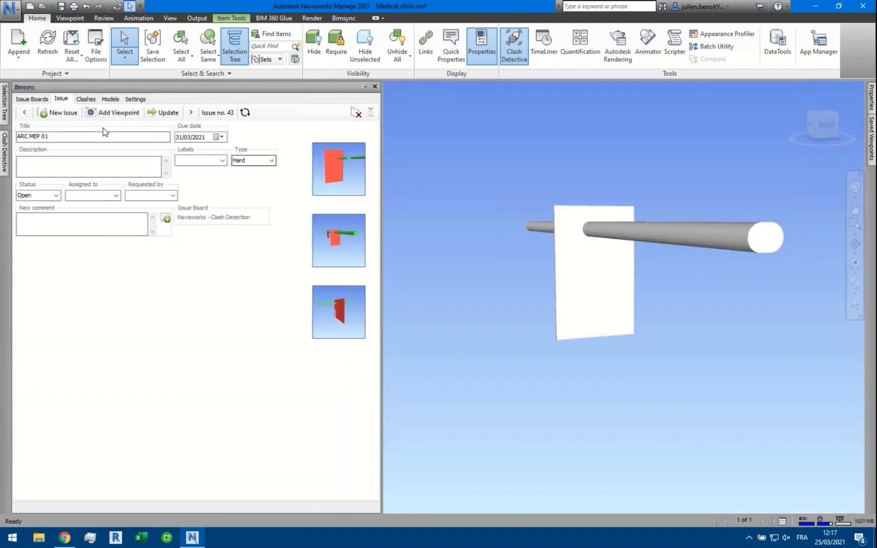
pyautogui.click(30, 98)
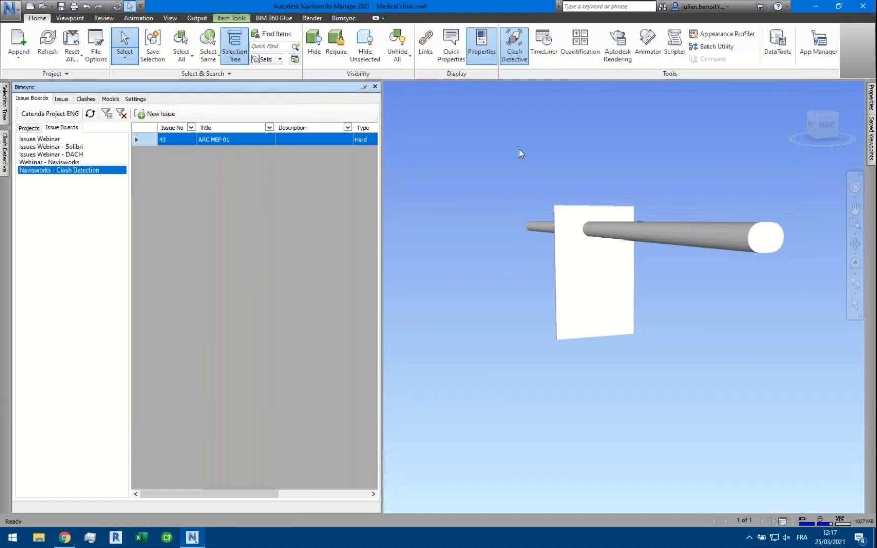
pyautogui.click(791, 91)
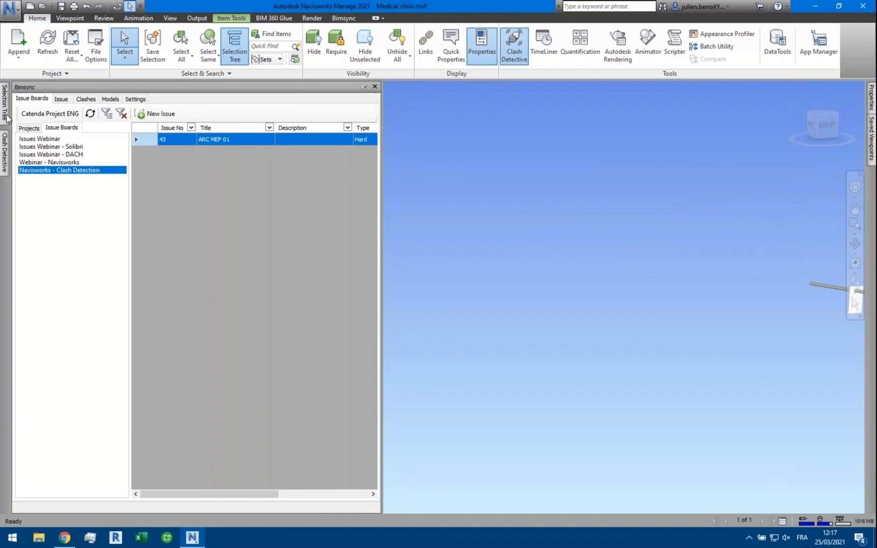
# Unhide all model elements and set the Clash Detective and Bimsync panels to auto-hide.
pyautogui.click(5, 153)
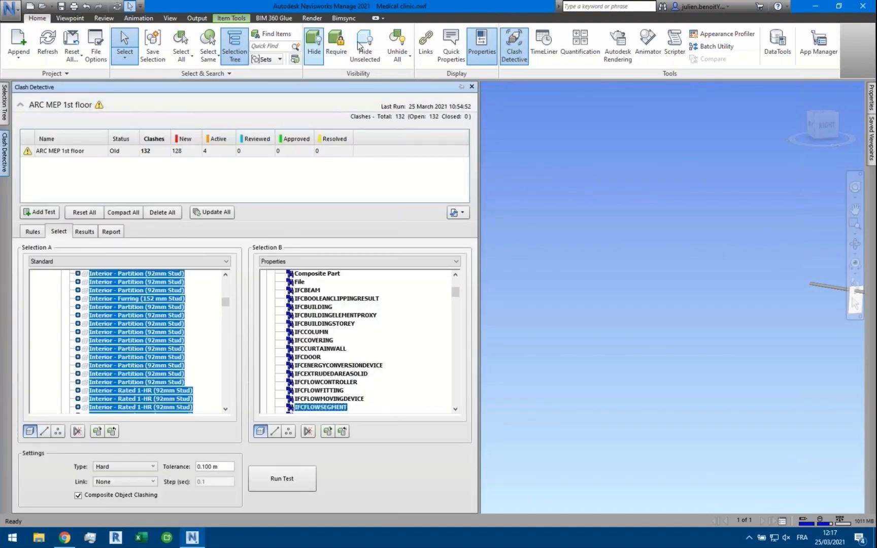
pyautogui.click(403, 41)
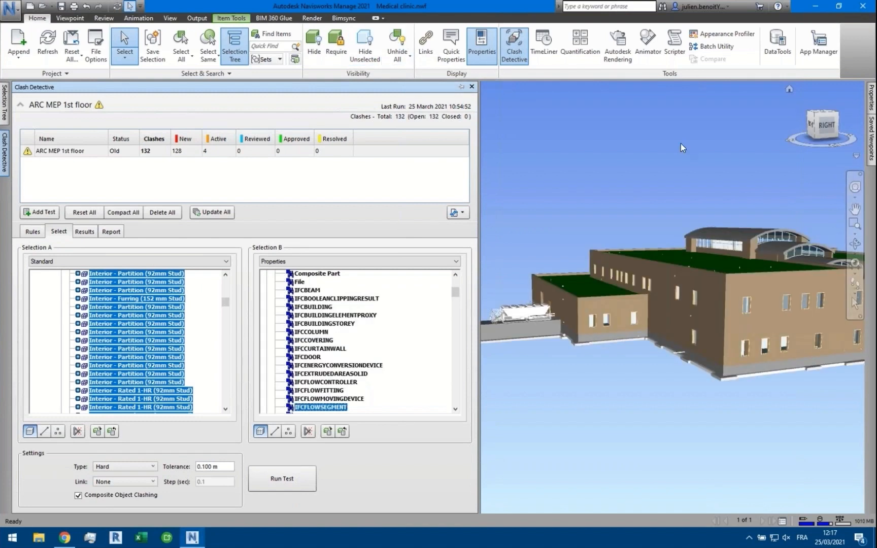
pyautogui.click(461, 87)
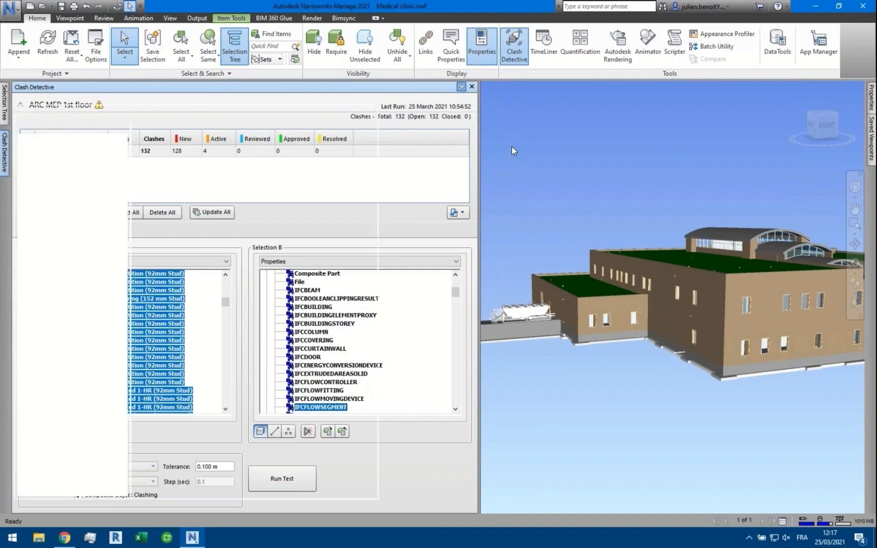
pyautogui.click(833, 87)
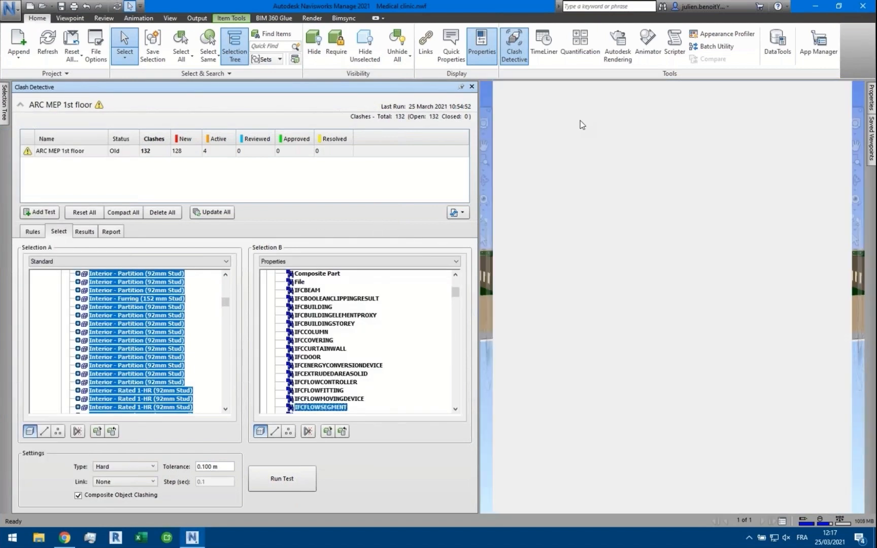
pyautogui.click(461, 87)
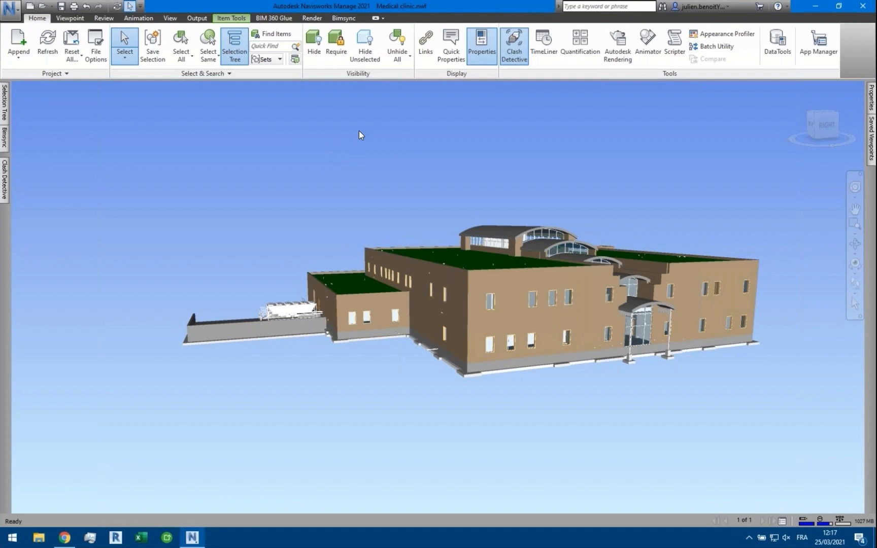
# Open the Bimsync panel from its ribbon tab and look over Settings and the Projects list.
pyautogui.click(344, 18)
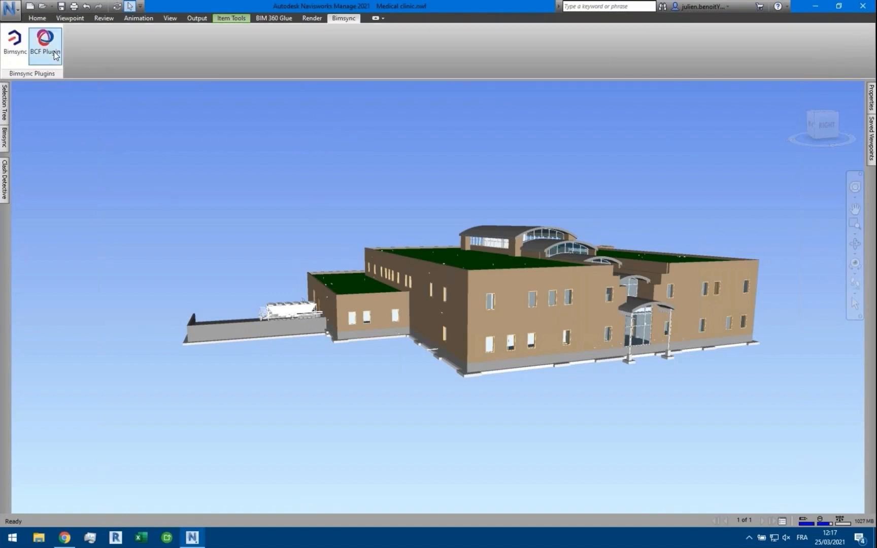
pyautogui.click(54, 52)
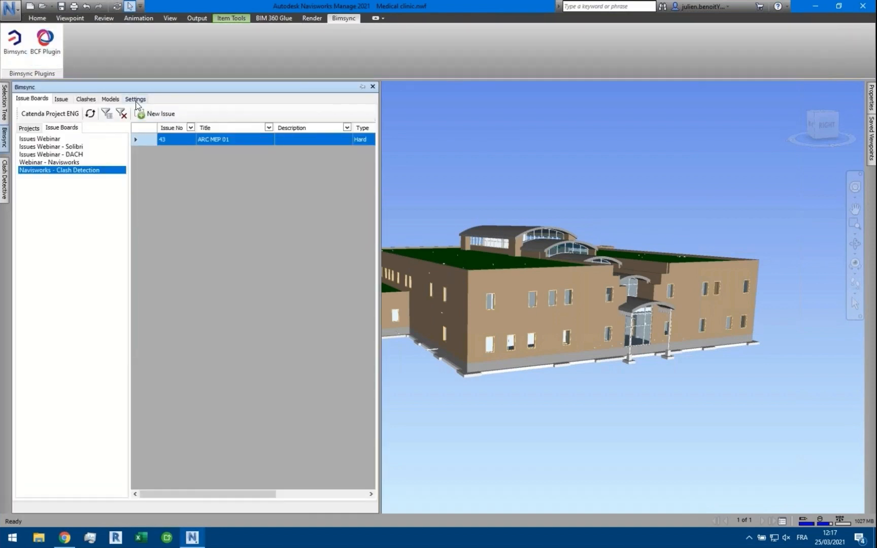
pyautogui.click(135, 100)
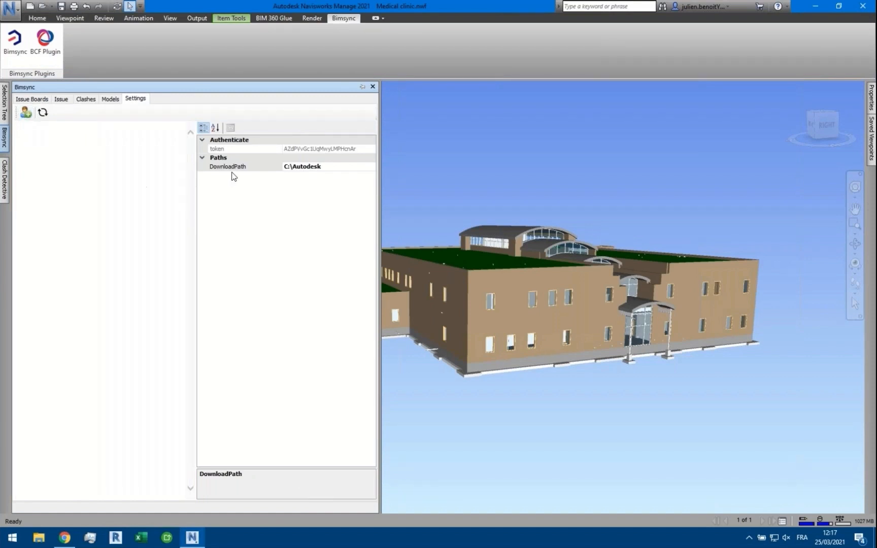
pyautogui.click(32, 99)
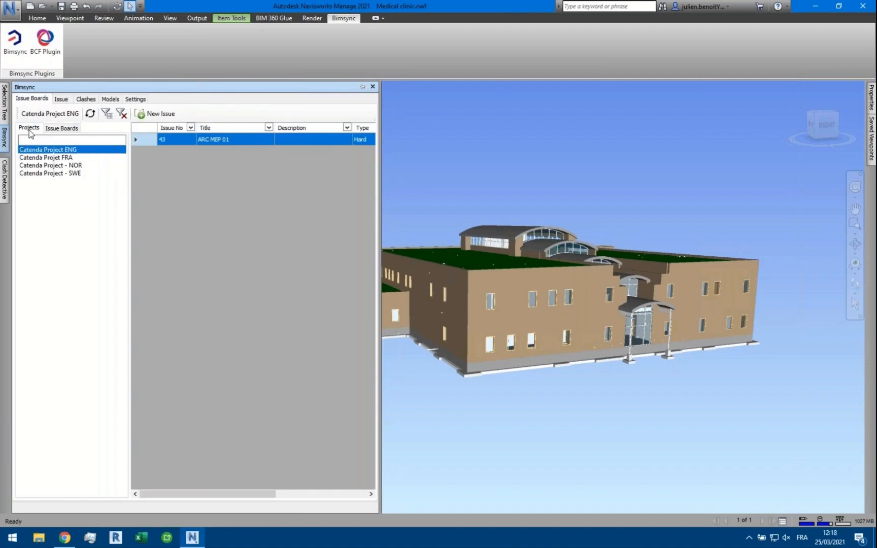
pyautogui.click(453, 156)
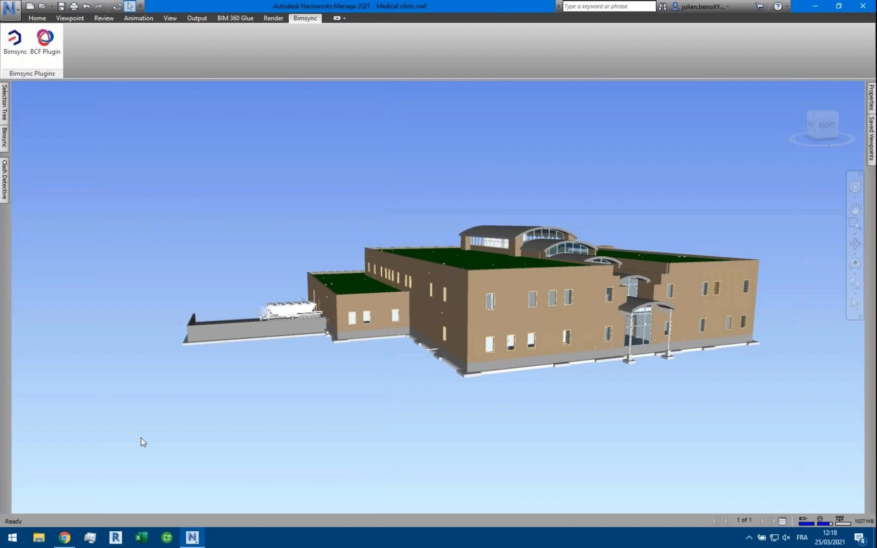
# Switch to the browser and open the Catenda Project ENG dashboard.
pyautogui.click(66, 539)
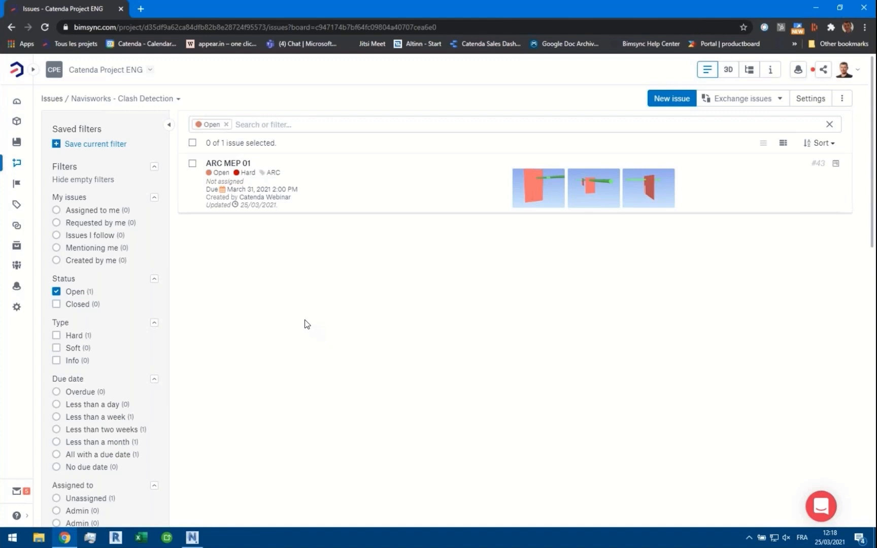
pyautogui.click(16, 101)
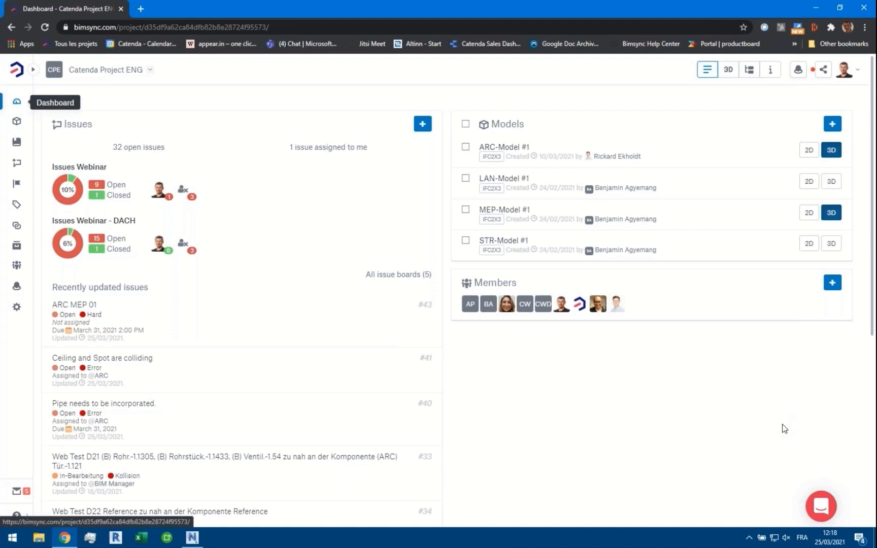
# Open and close the Intercom support chat, then return to Navisworks.
pyautogui.click(821, 510)
pyautogui.click(821, 507)
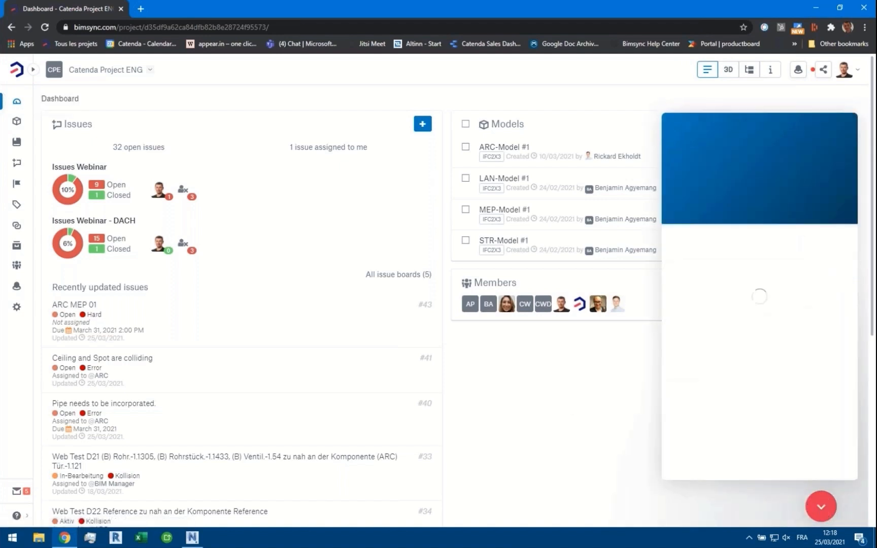
pyautogui.click(822, 507)
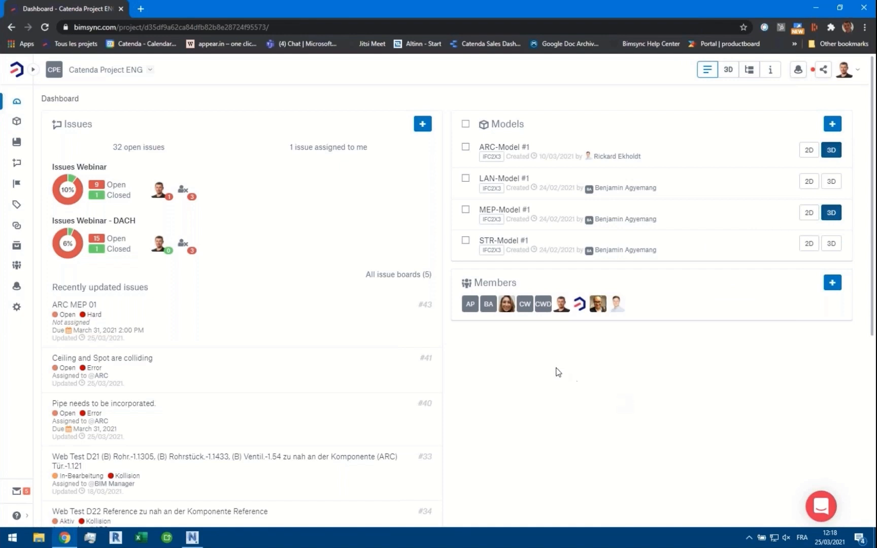
pyautogui.click(197, 540)
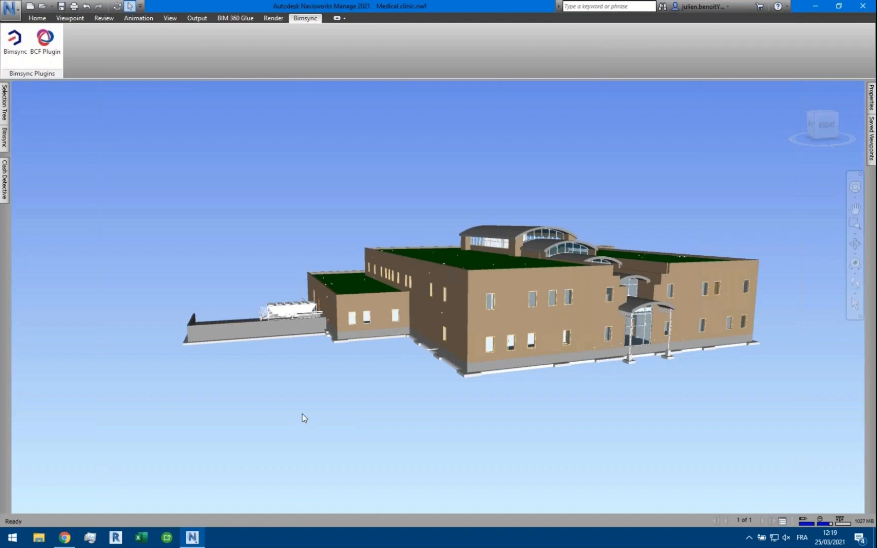
# Slide out the Bimsync panel listing issue #43 ARC MEP 01, then switch desktops back and forth.
pyautogui.click(6, 146)
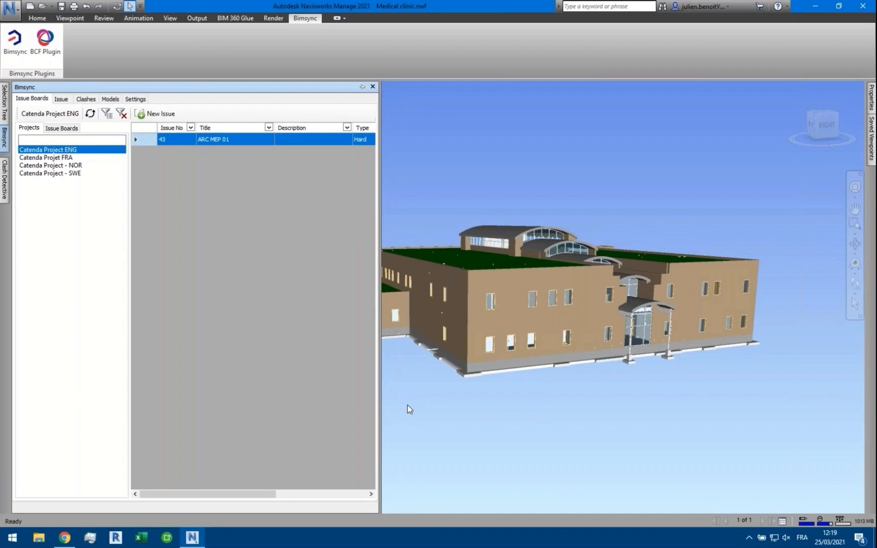
pyautogui.hotkey('ctrl', 'Left')
pyautogui.hotkey('ctrl', 'Right')
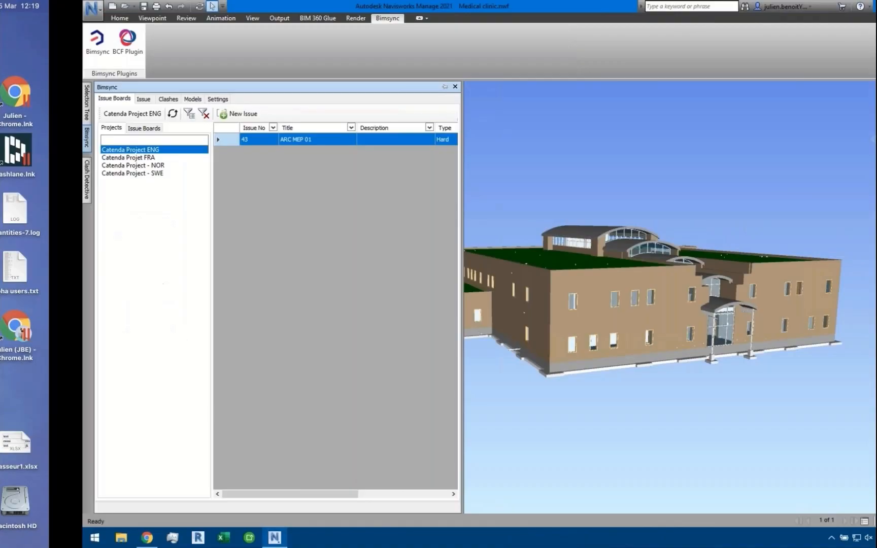